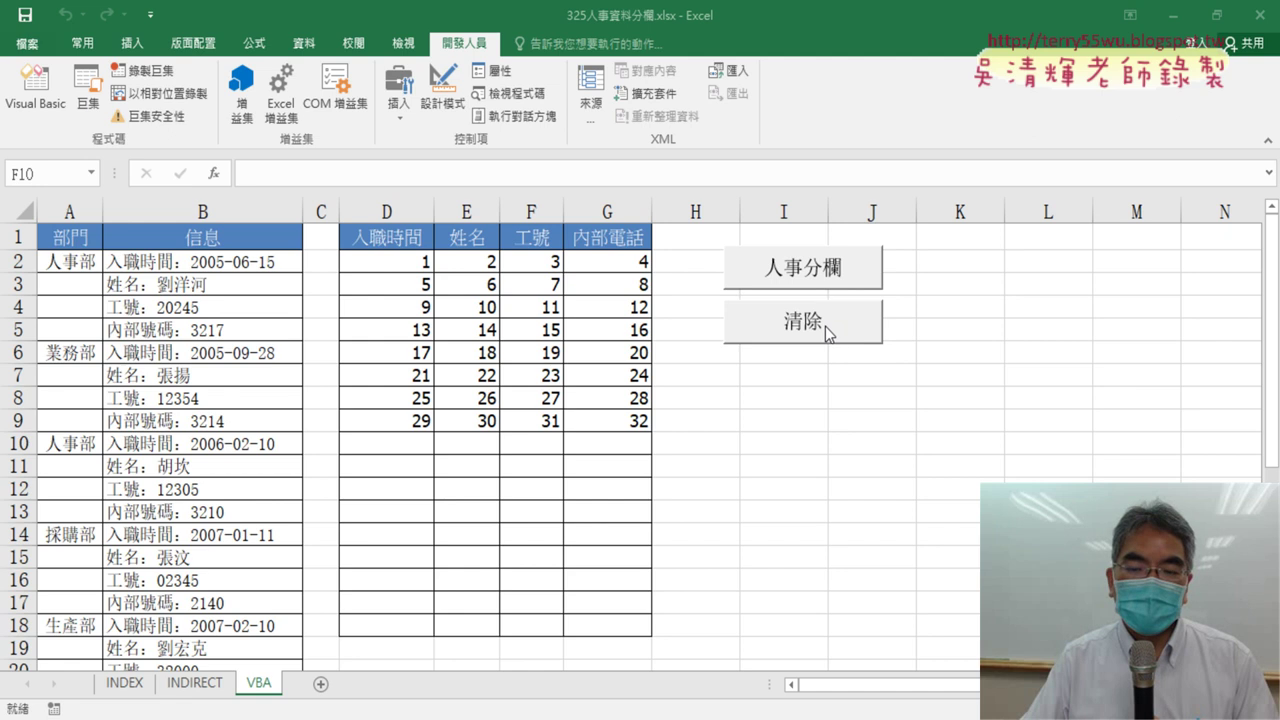
# Select D2:G9 and open the VBA editor showing Module1's 人事分欄 macro
pyautogui.moveTo(388, 260); pyautogui.dragTo(612, 420)
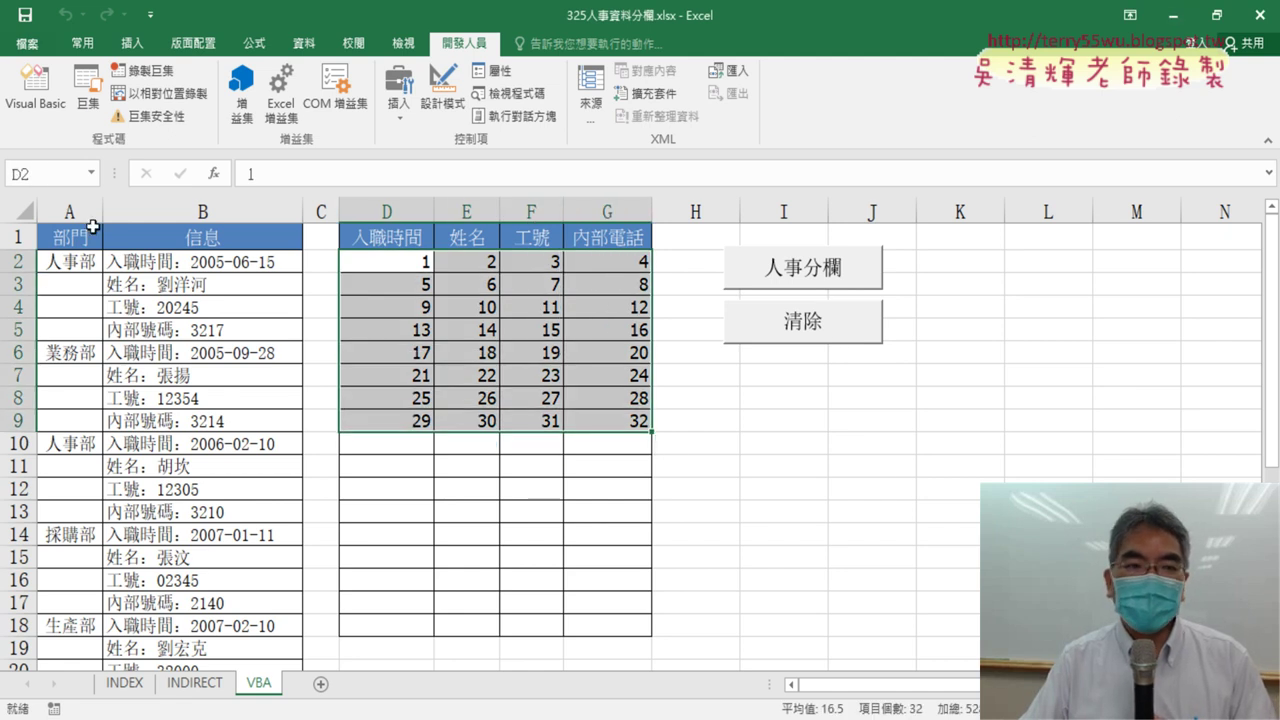
pyautogui.click(35, 90)
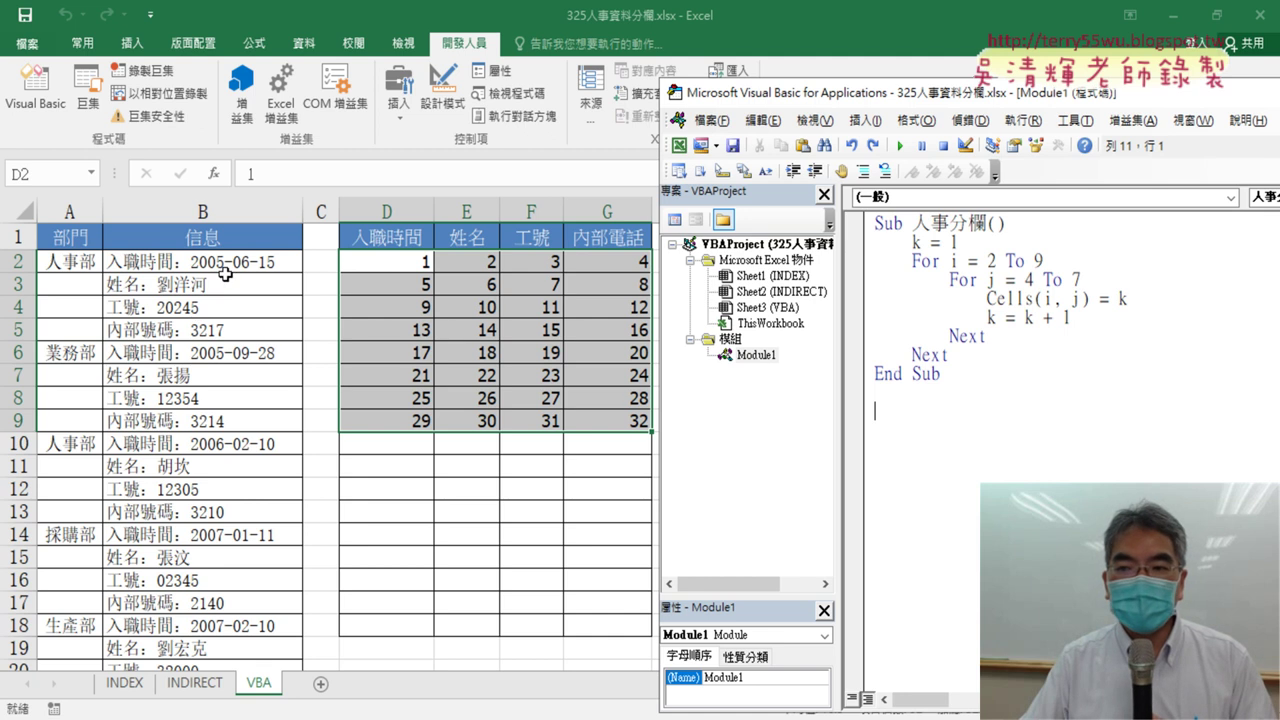
pyautogui.doubleClick(1122, 300)
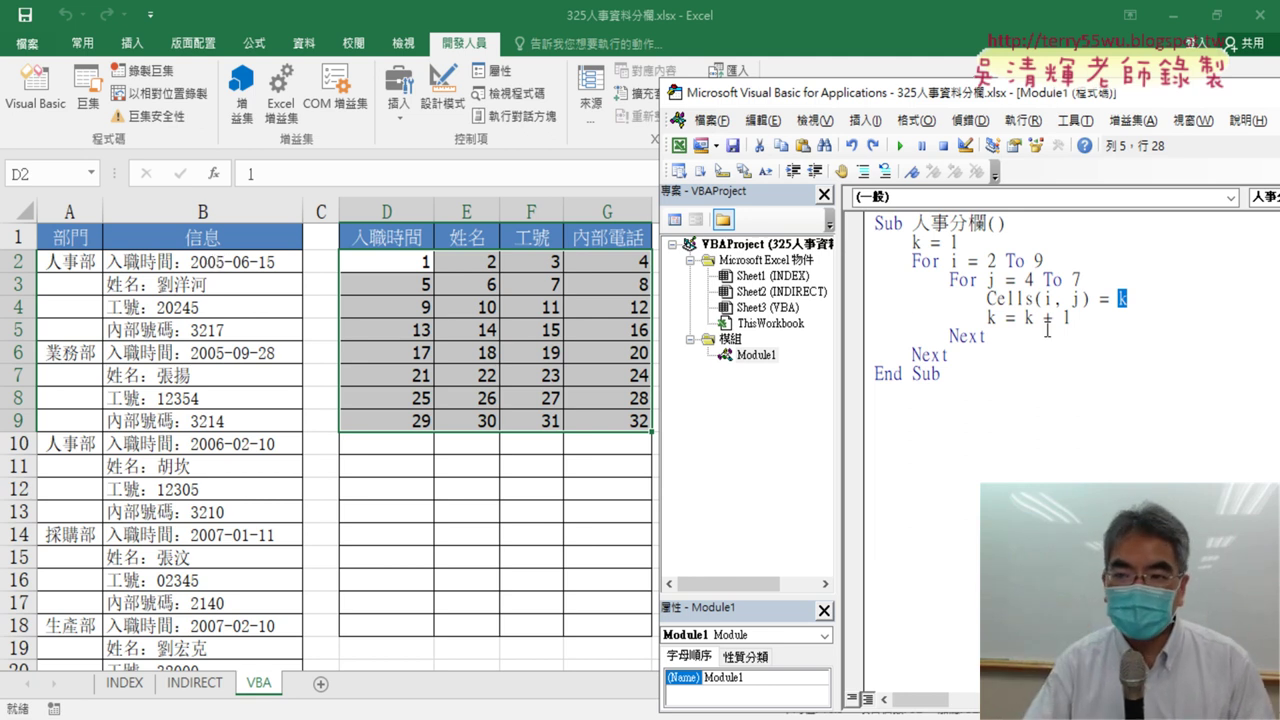
# Change the loop assignment to Cells(i, j) = Range("B2"), leaving k as a comment
pyautogui.click(1119, 298)
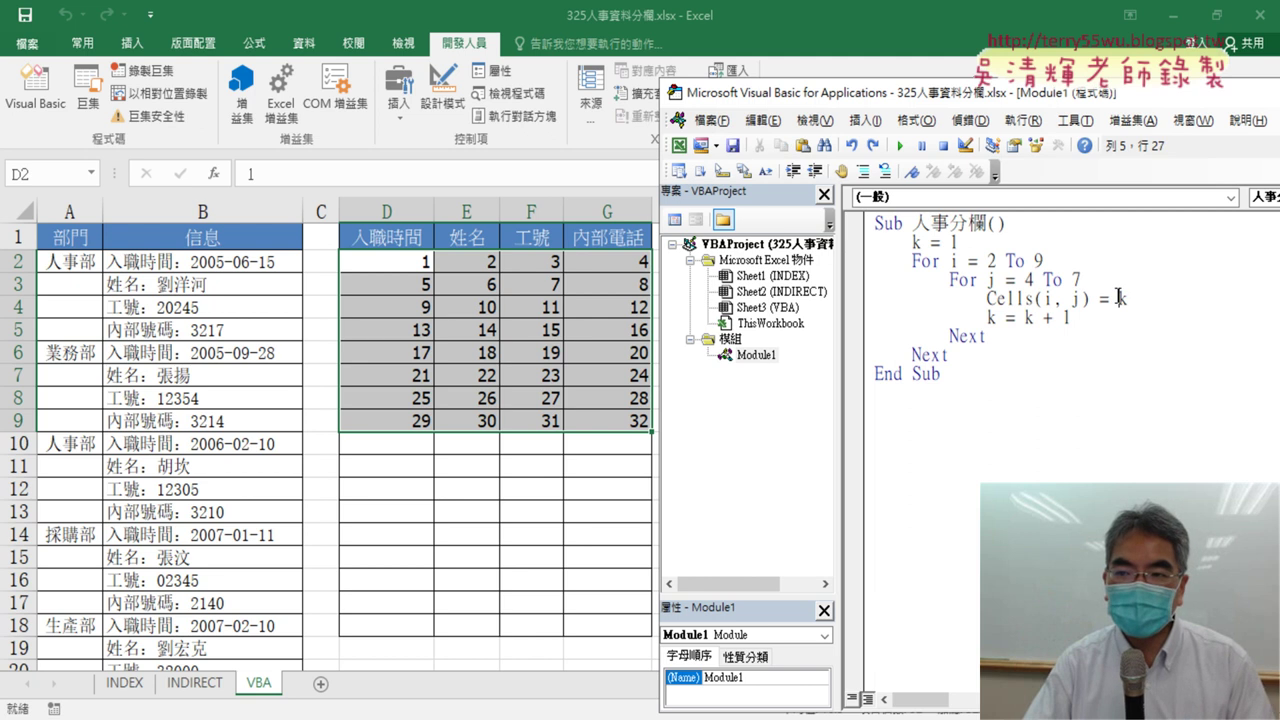
pyautogui.write('r')
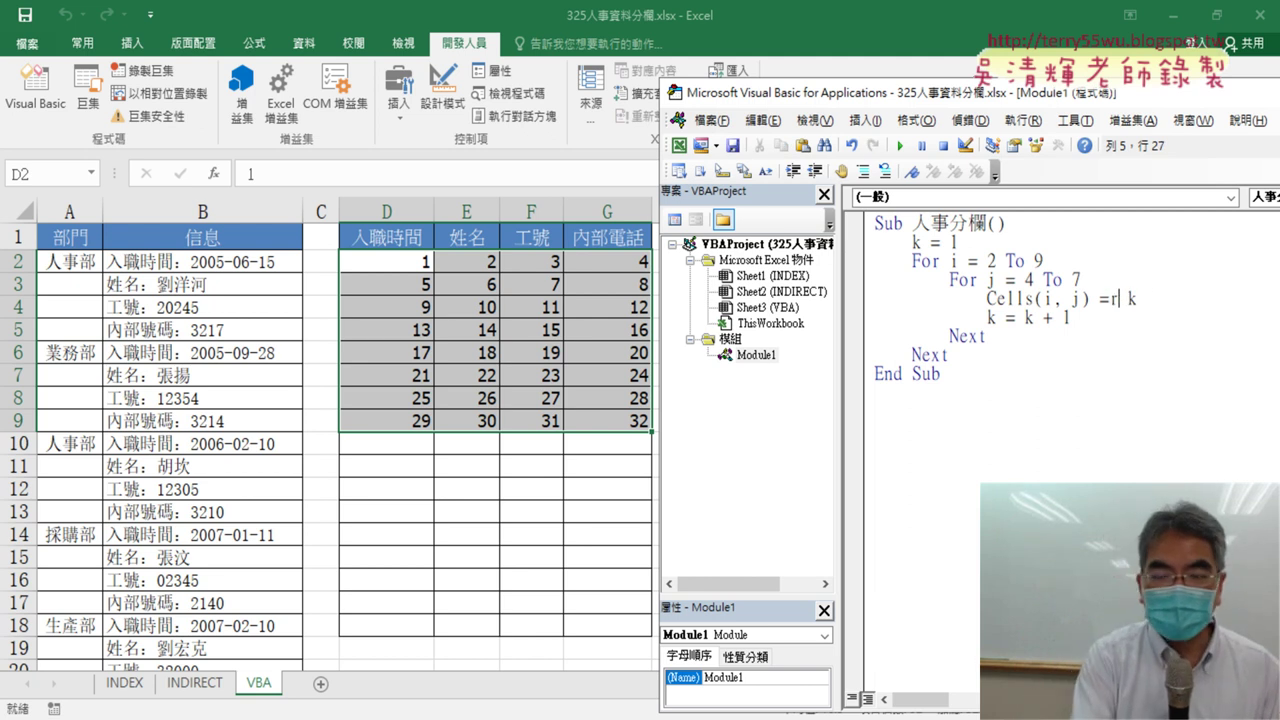
pyautogui.write('an')
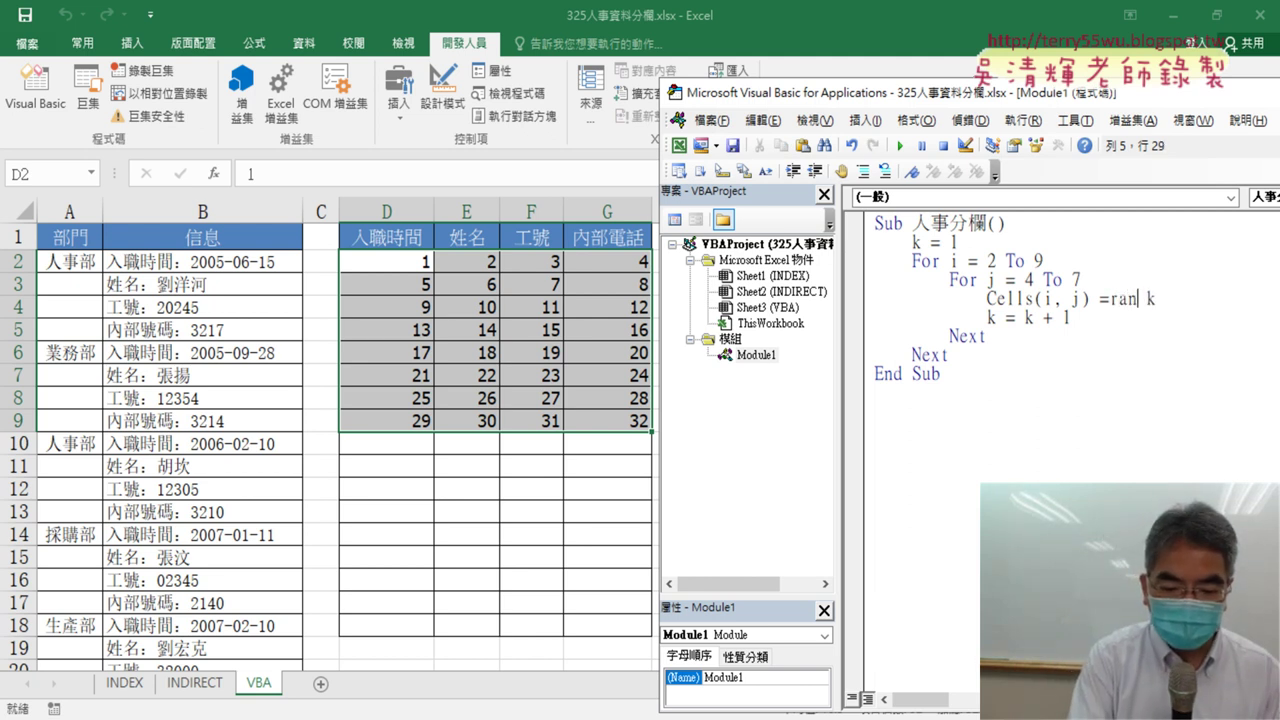
pyautogui.write('ge(')
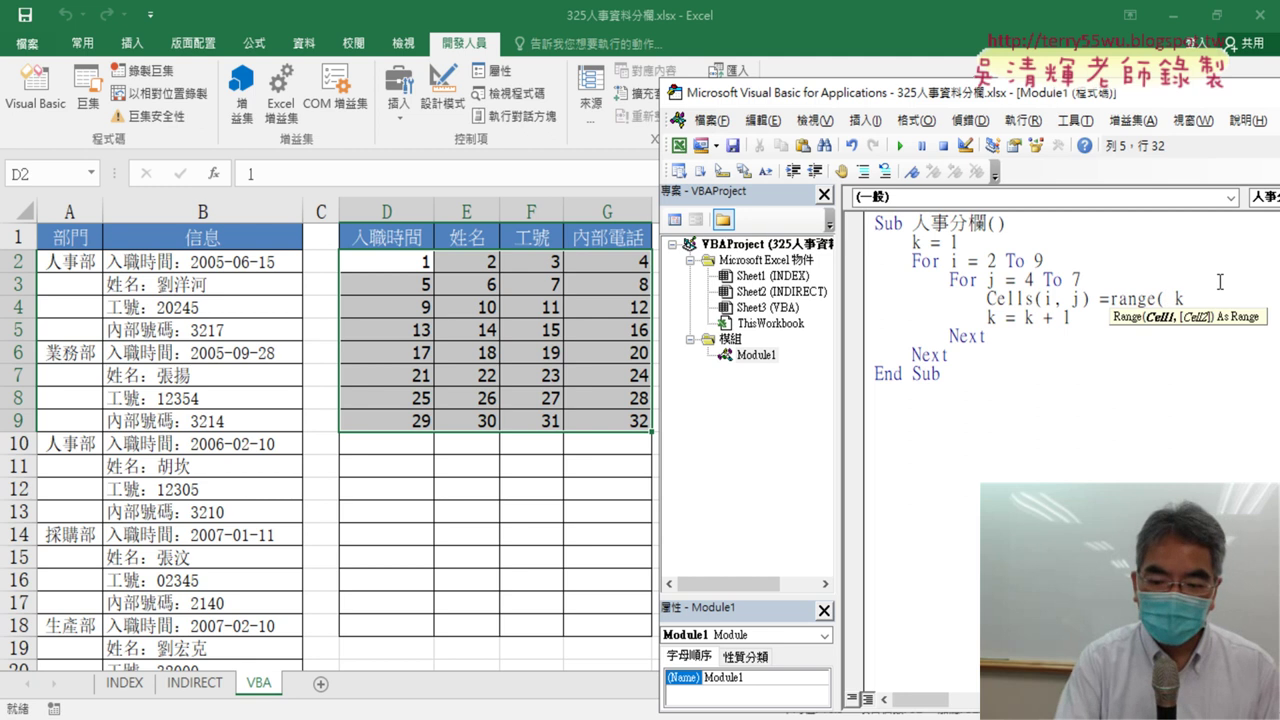
pyautogui.write('"')
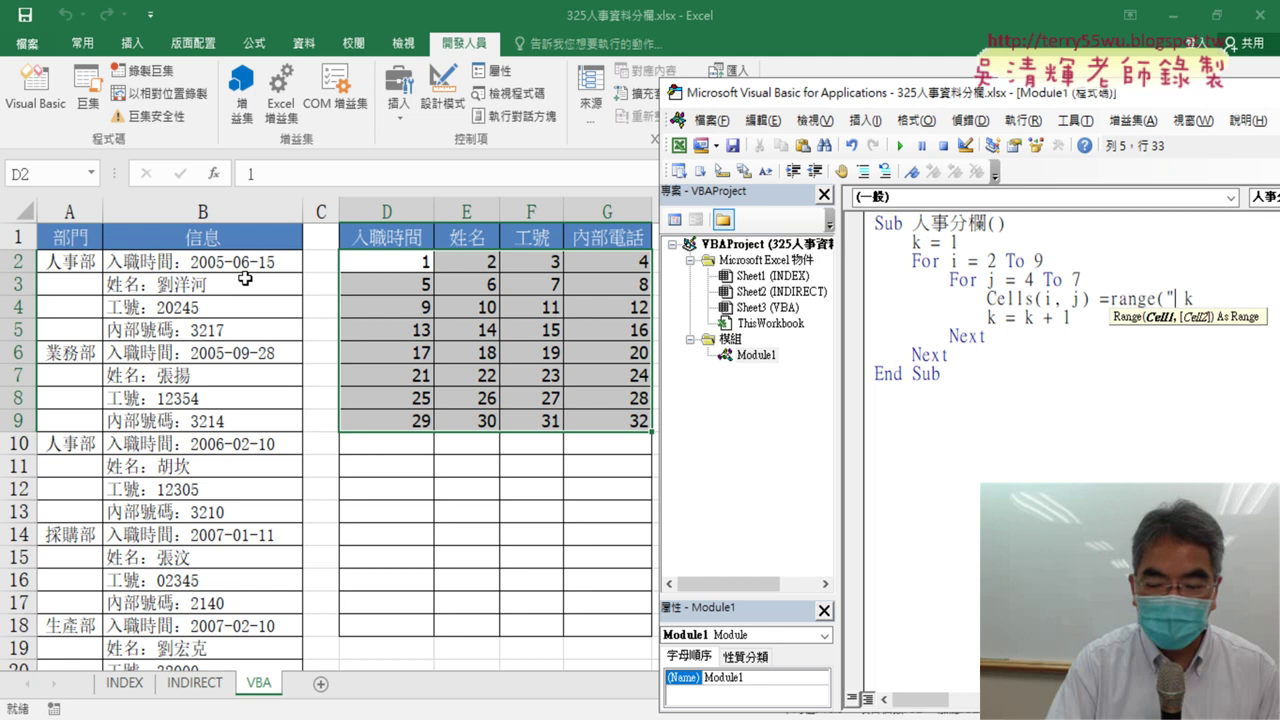
pyautogui.write('B')
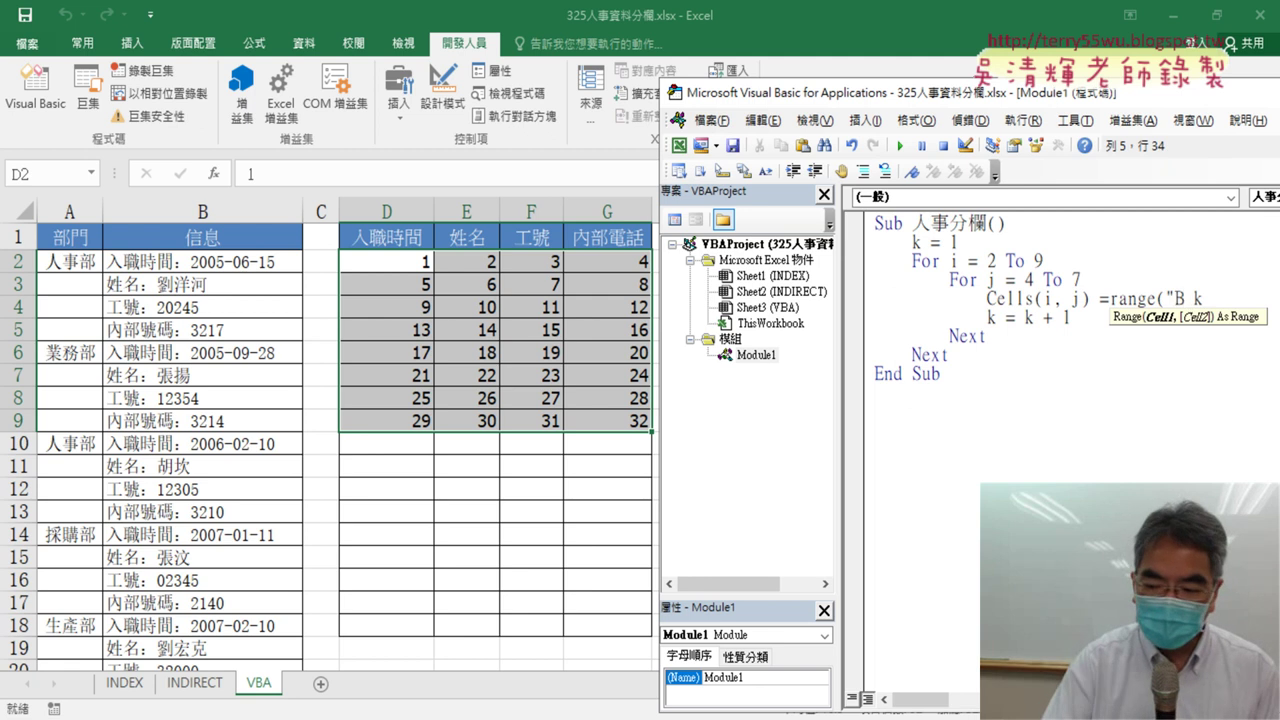
pyautogui.write('2"')
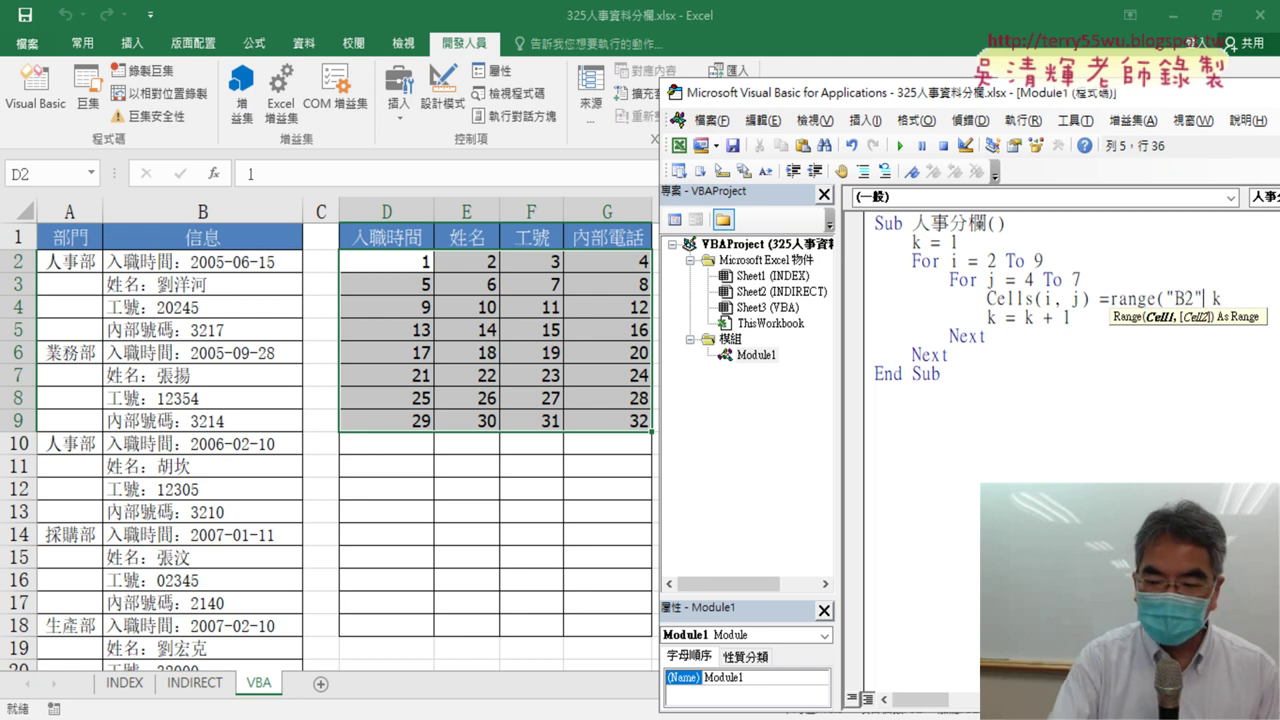
pyautogui.write(')')
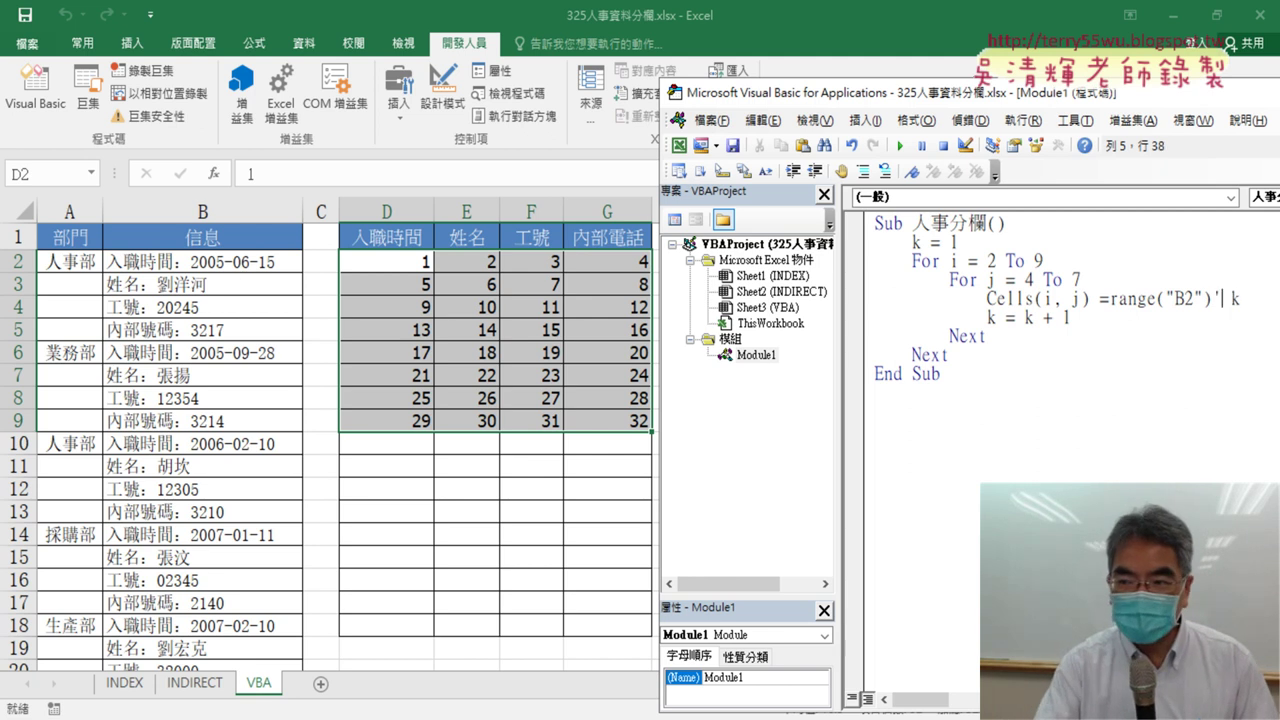
pyautogui.click(1221, 298)
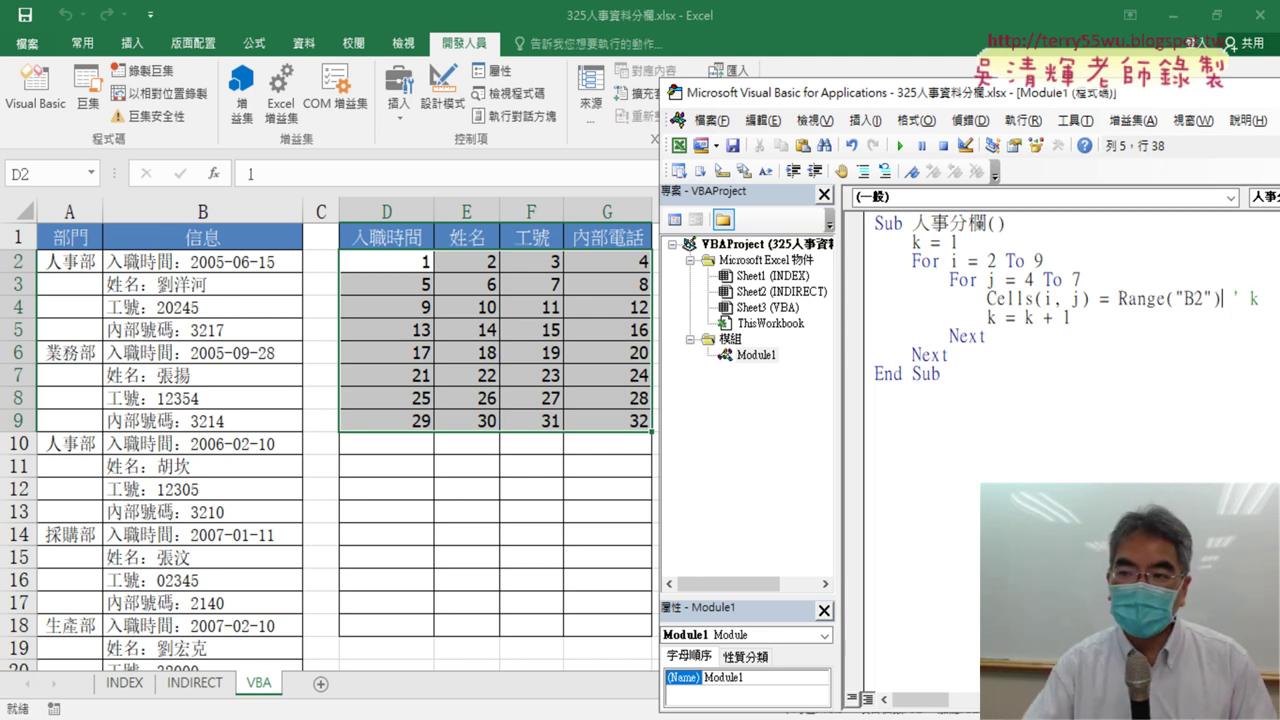
pyautogui.moveTo(1118, 299); pyautogui.dragTo(1221, 298)
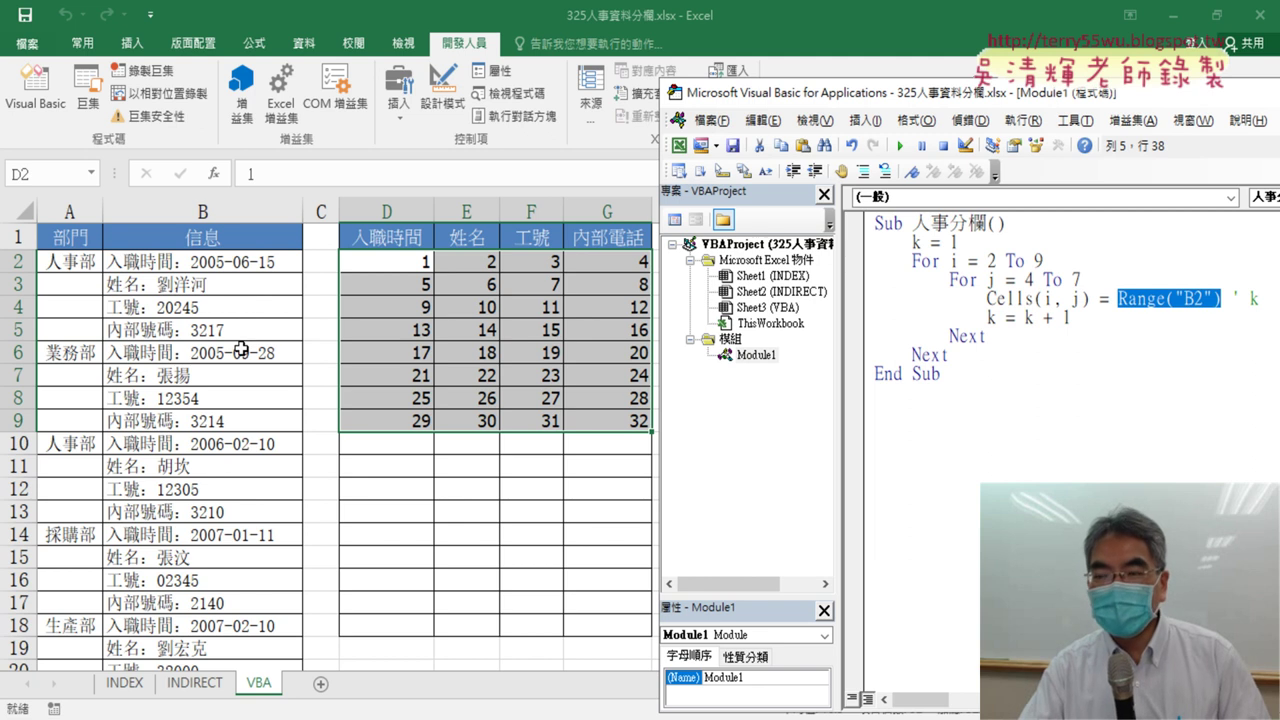
pyautogui.click(1202, 298)
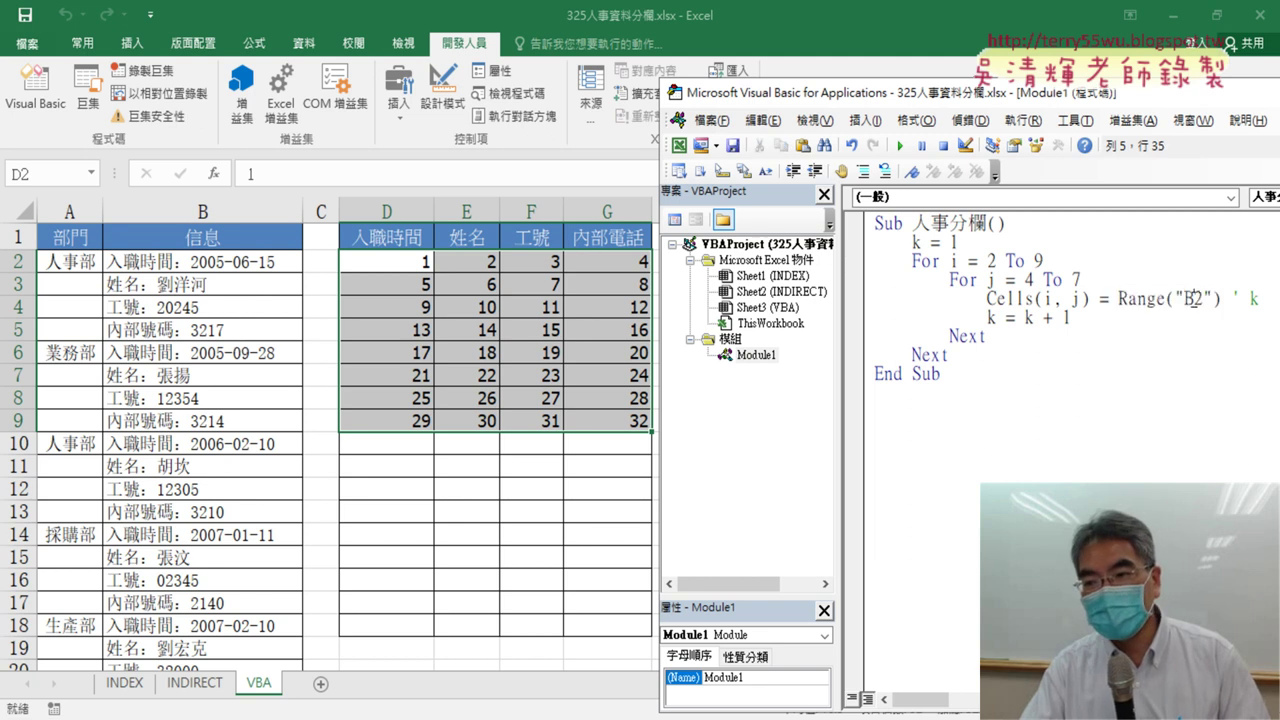
pyautogui.moveTo(1195, 298); pyautogui.dragTo(1204, 298)
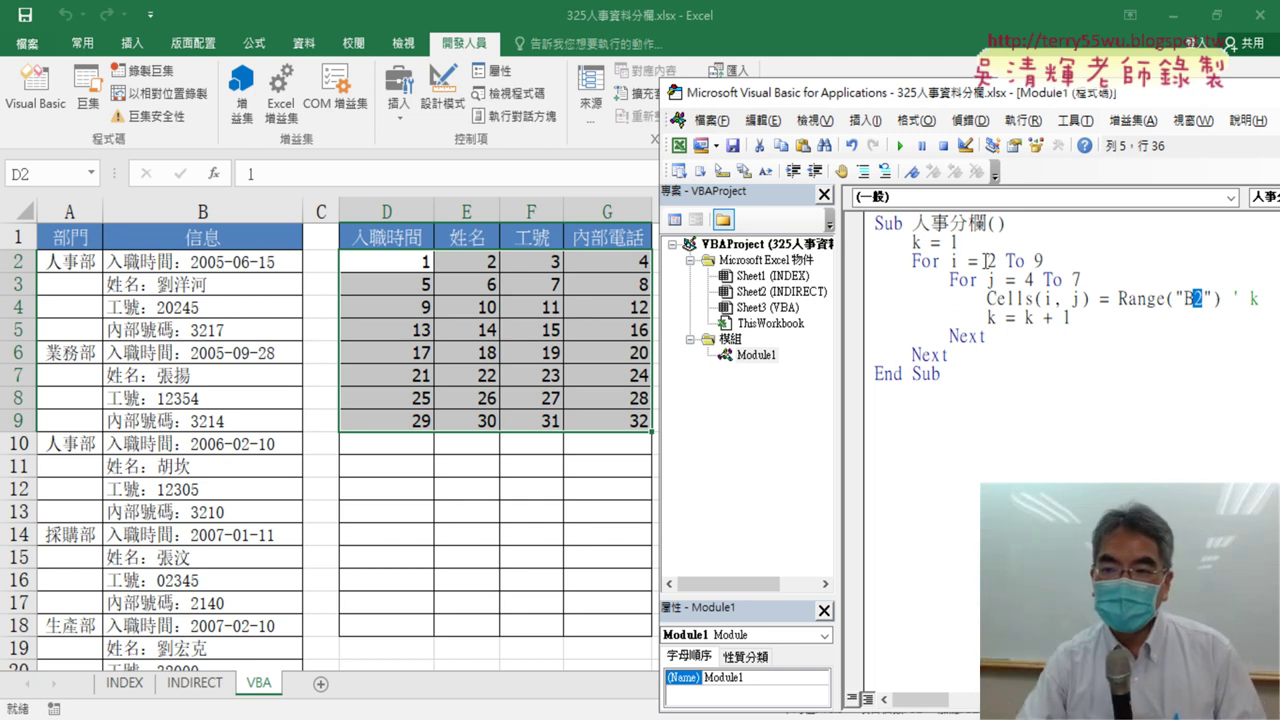
# Start k at 2 and make the assignment read Range("B" & k) instead of Range("B2")
pyautogui.moveTo(952, 241); pyautogui.dragTo(965, 241)
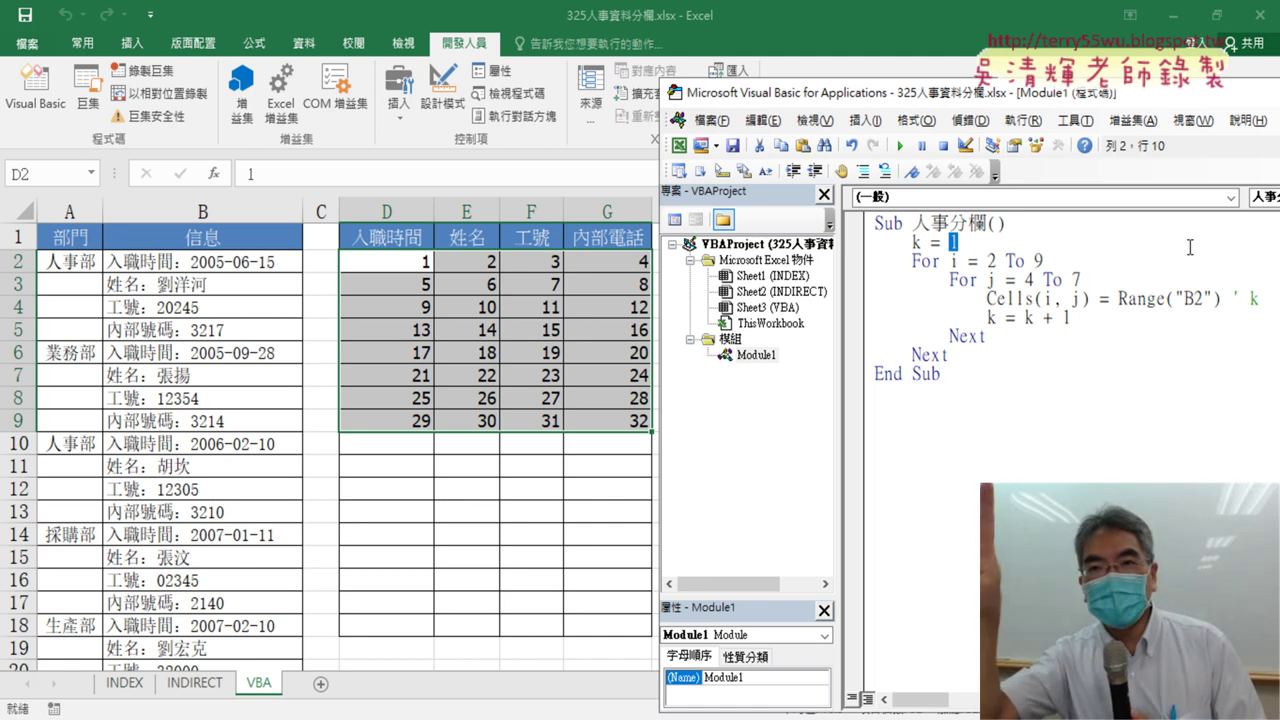
pyautogui.write('2')
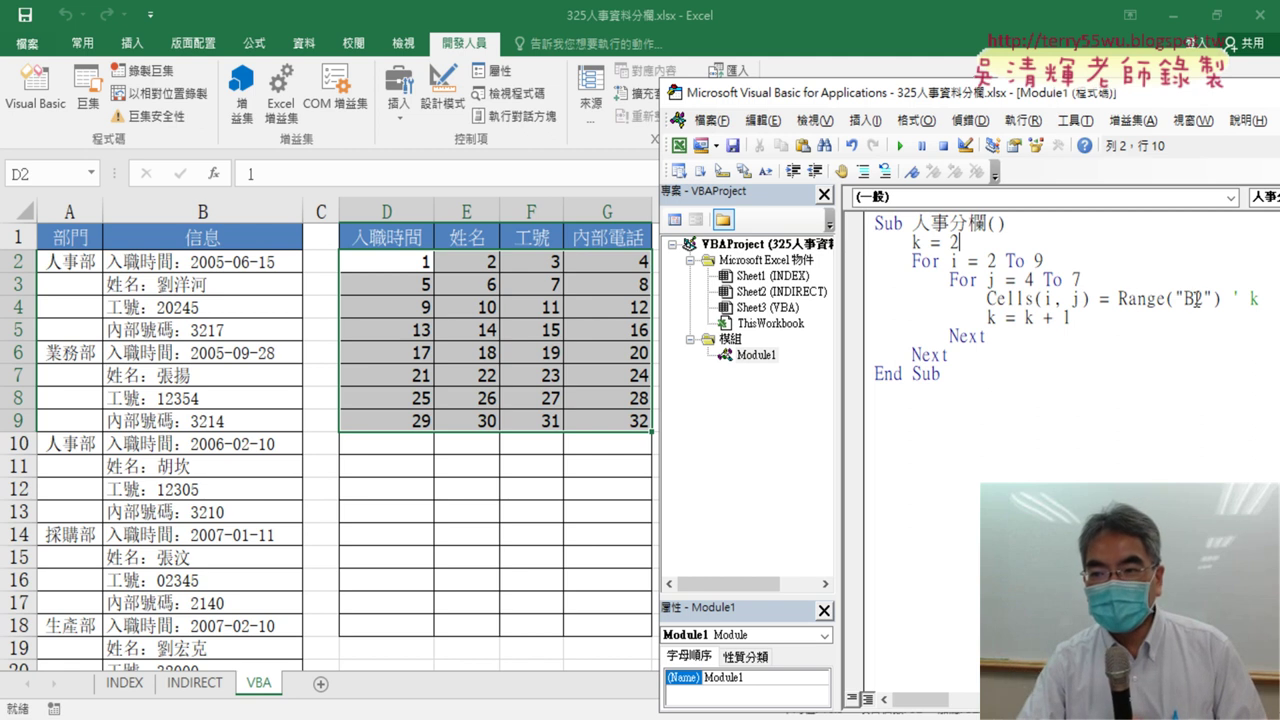
pyautogui.moveTo(1194, 299); pyautogui.dragTo(1206, 299)
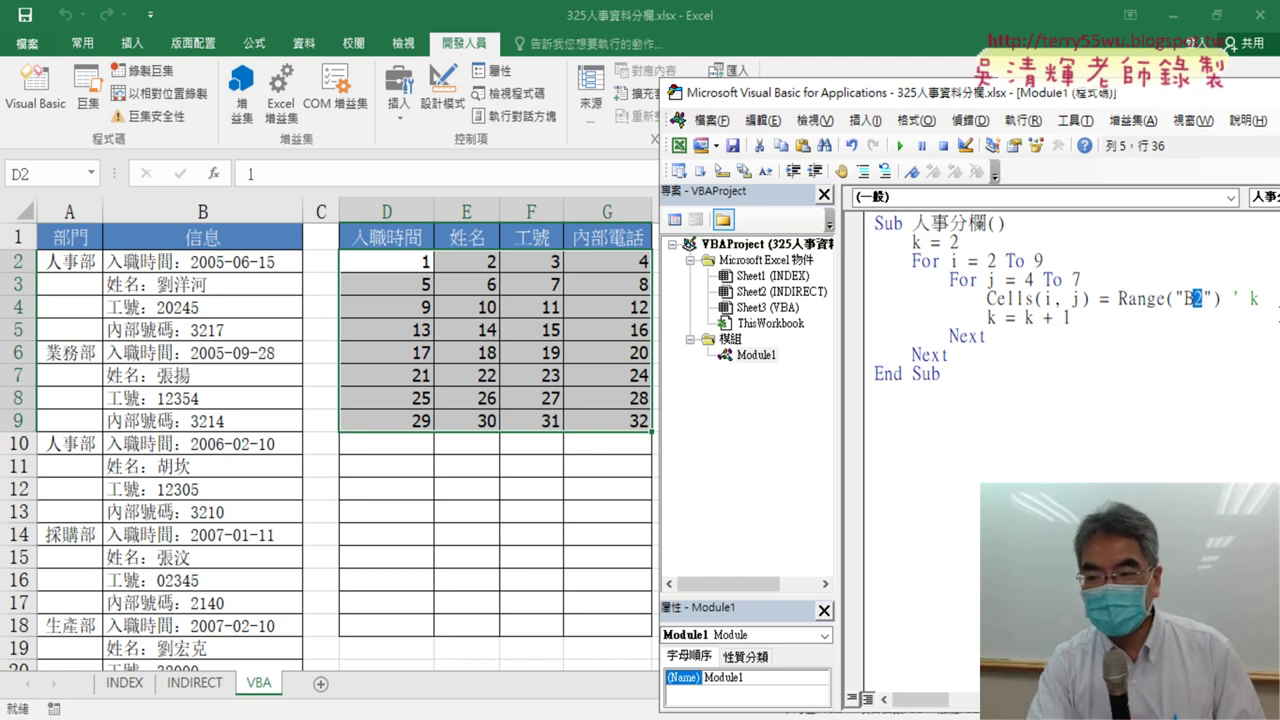
pyautogui.press('BackSpace')
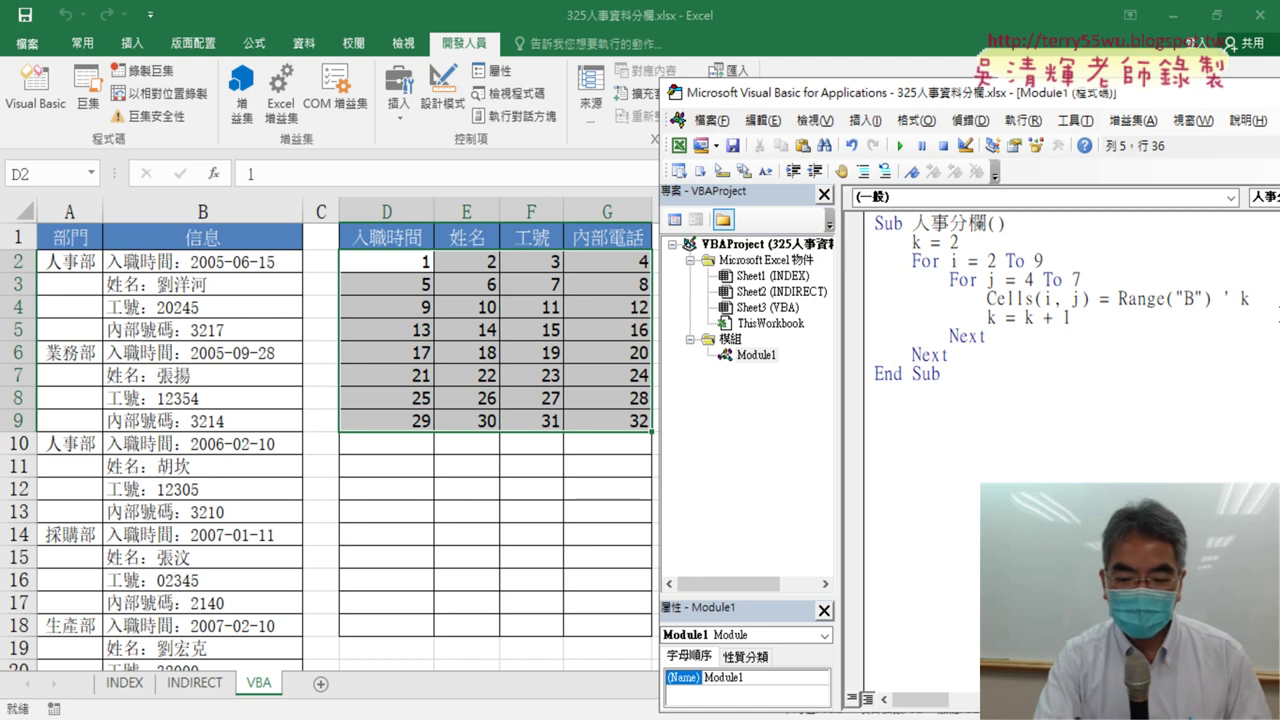
pyautogui.press('Right')
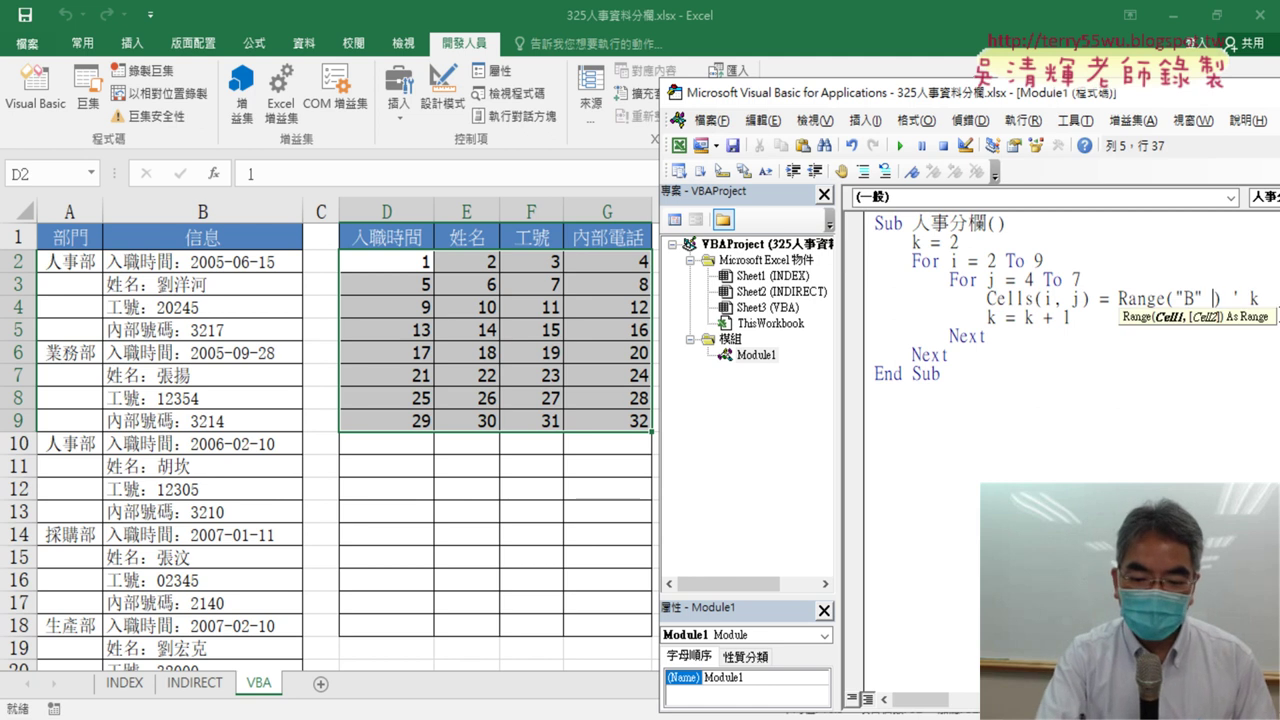
pyautogui.press('BackSpace')
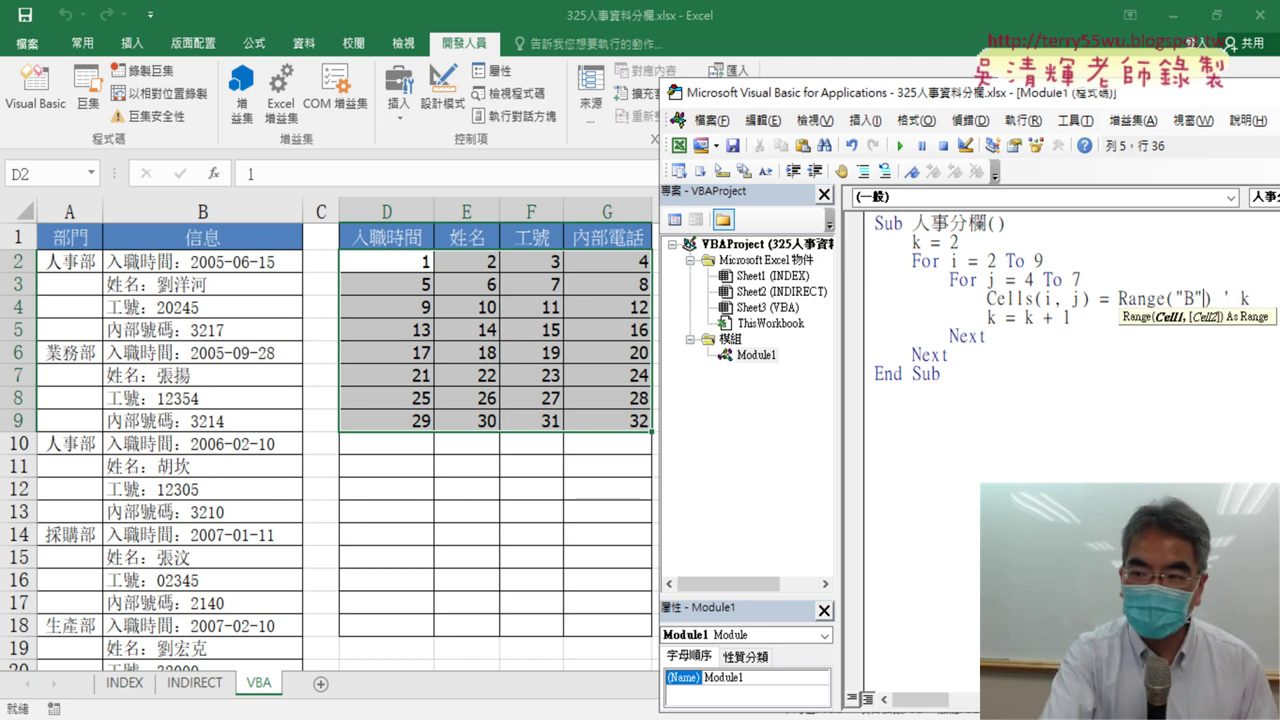
pyautogui.write('&k')
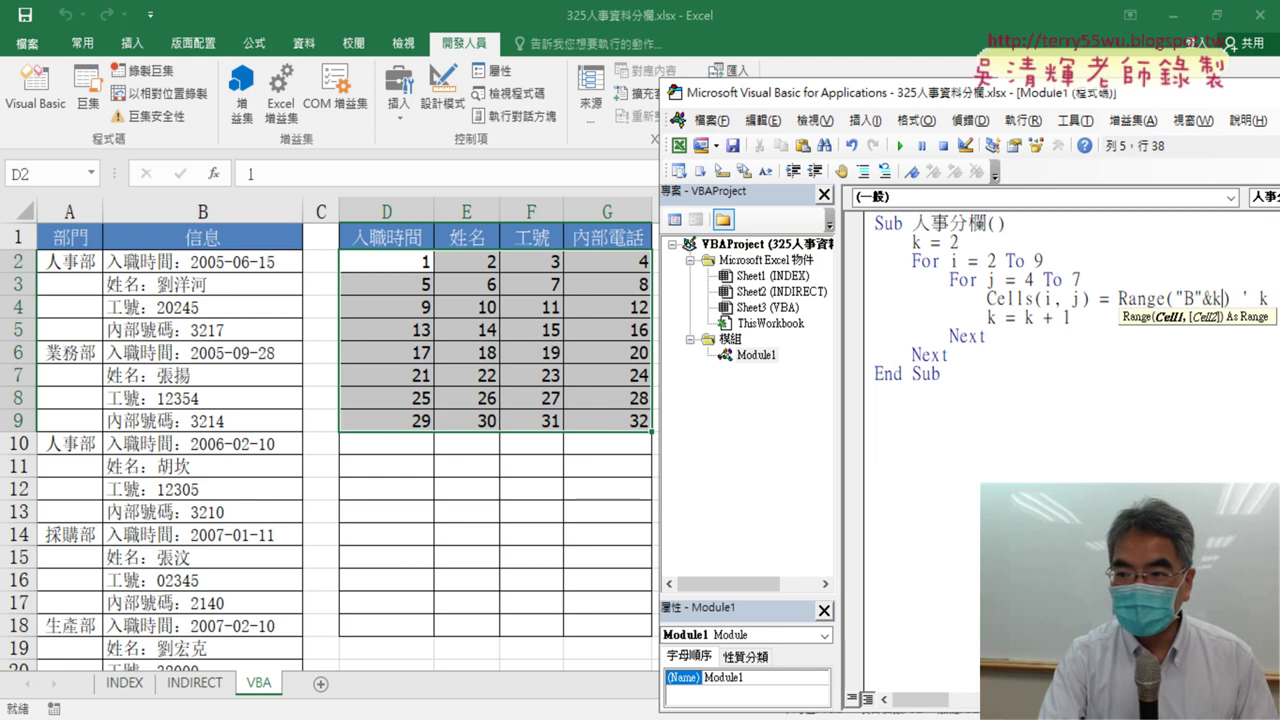
pyautogui.press('Left')
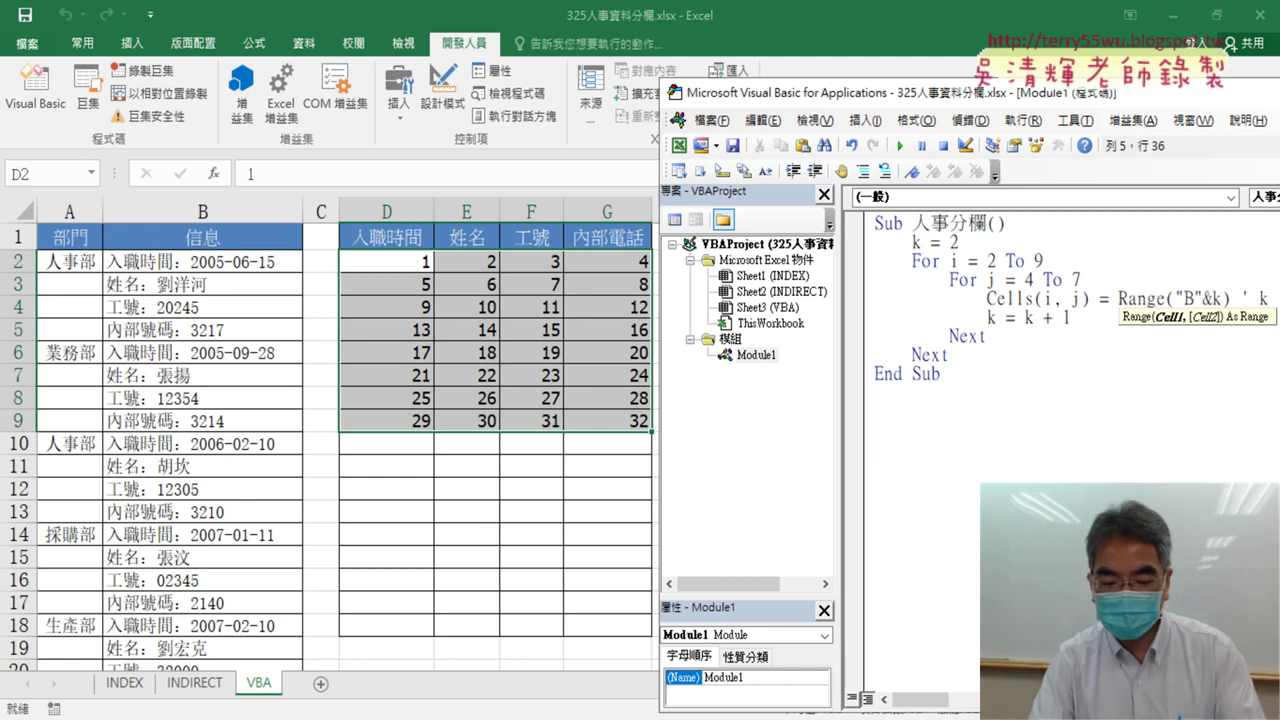
pyautogui.press('Right')
pyautogui.press('Right')
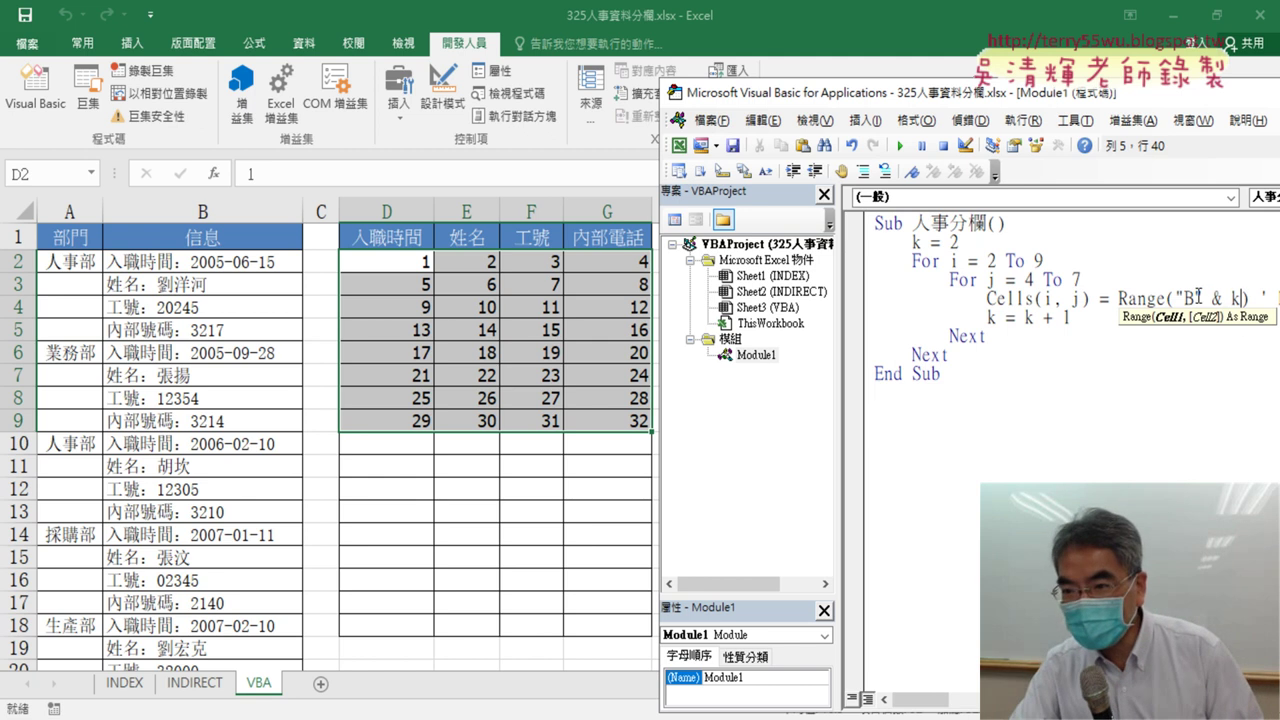
pyautogui.moveTo(1199, 297); pyautogui.dragTo(1206, 297)
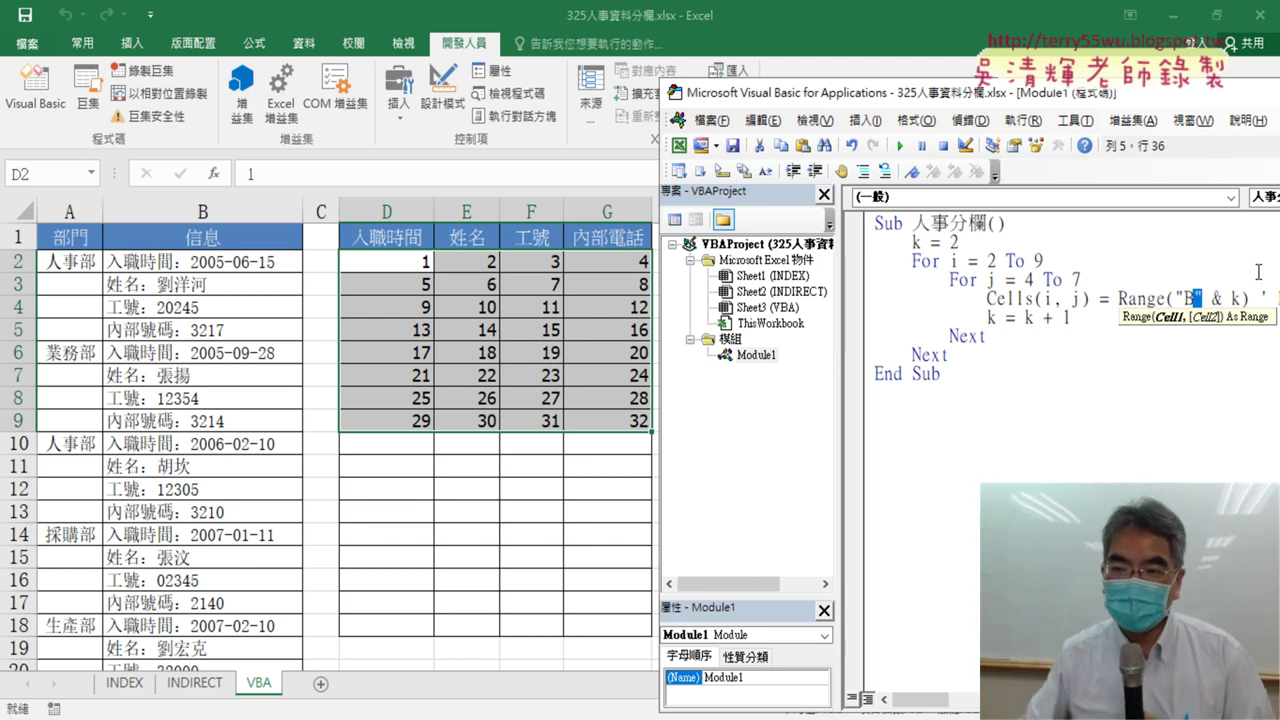
pyautogui.click(1065, 397)
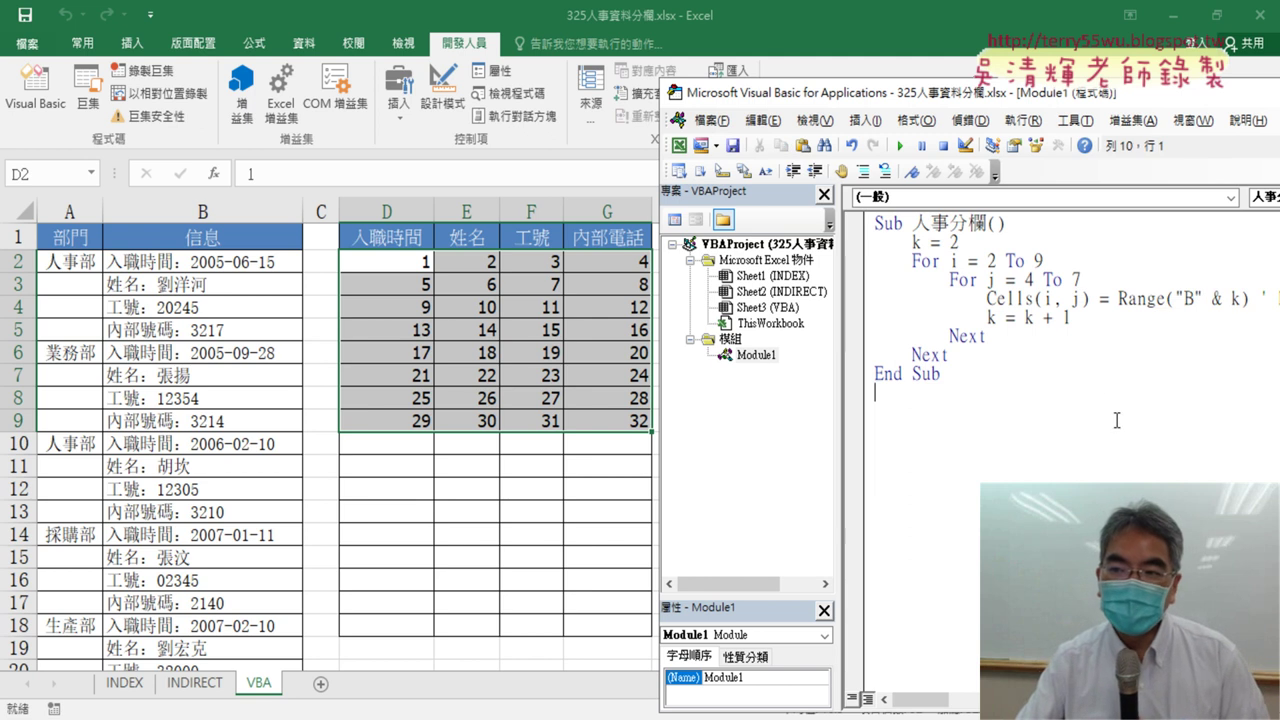
pyautogui.click(1087, 298)
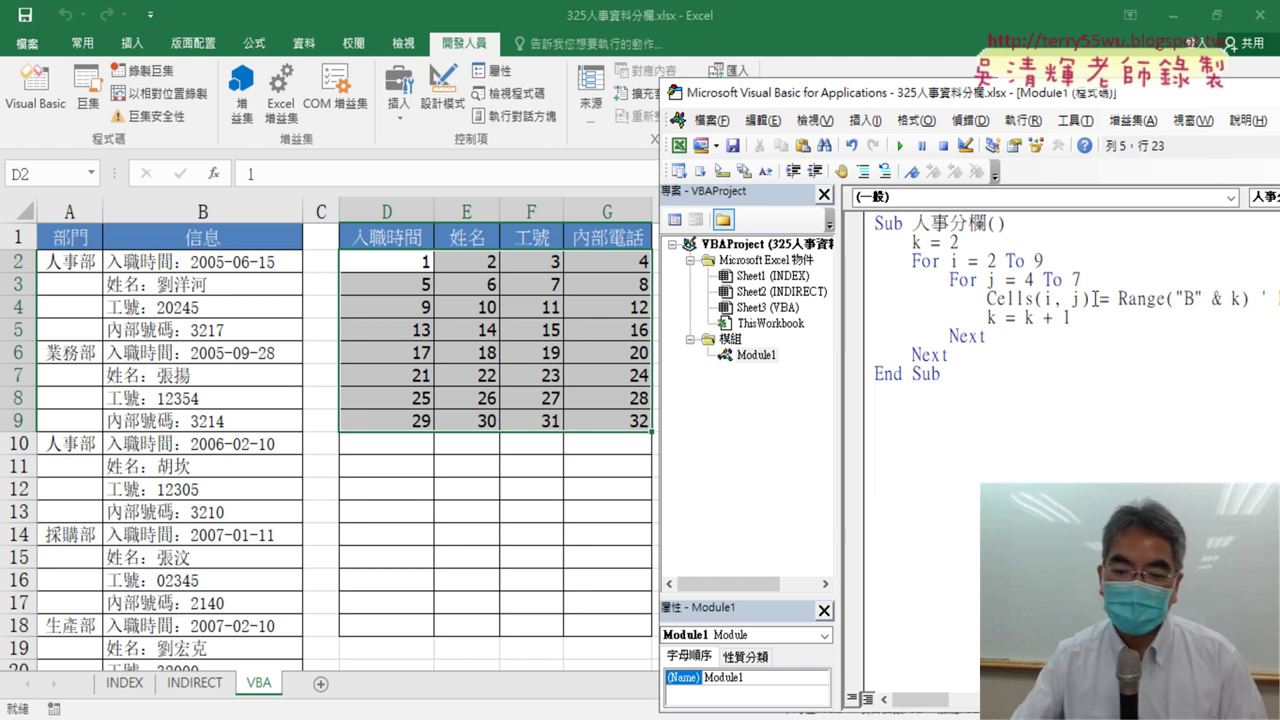
# Step the macro with F8 until rows 2–3 fill, then add a blank line after the outer Next
pyautogui.press('F8')
pyautogui.press('F8')
pyautogui.press('F8')
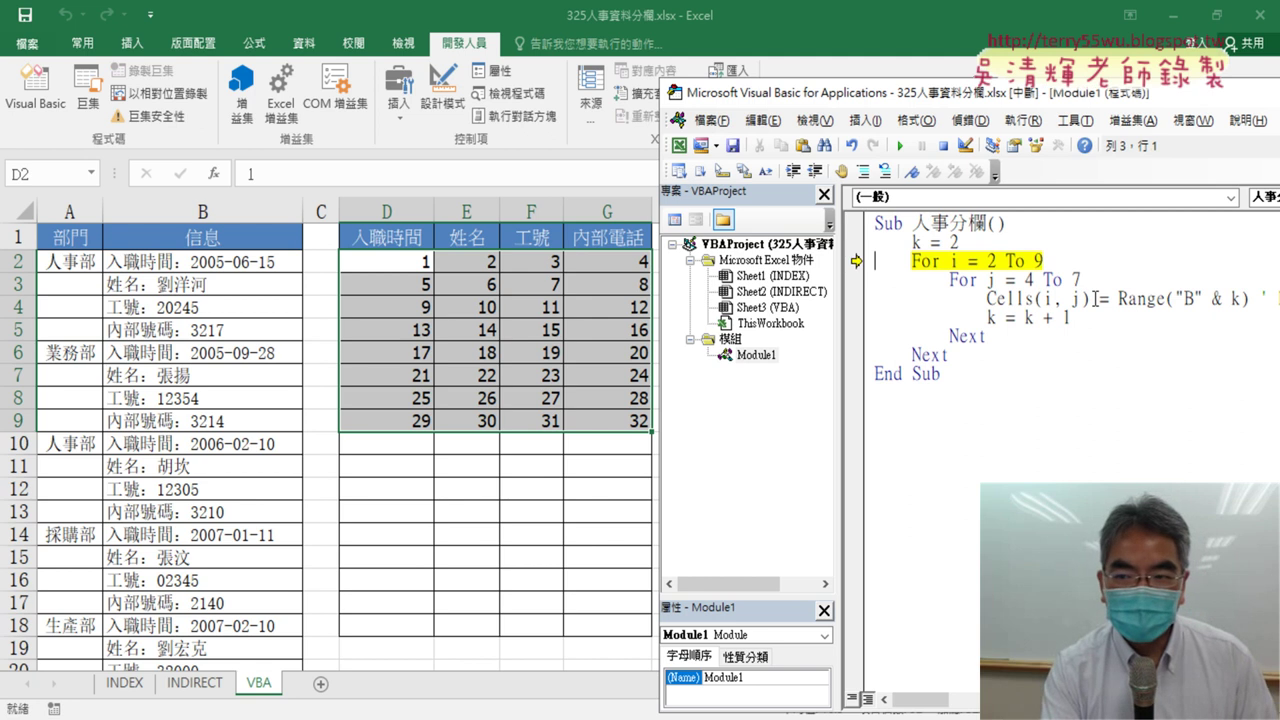
pyautogui.press('F8')
pyautogui.press('F8')
pyautogui.press('F8')
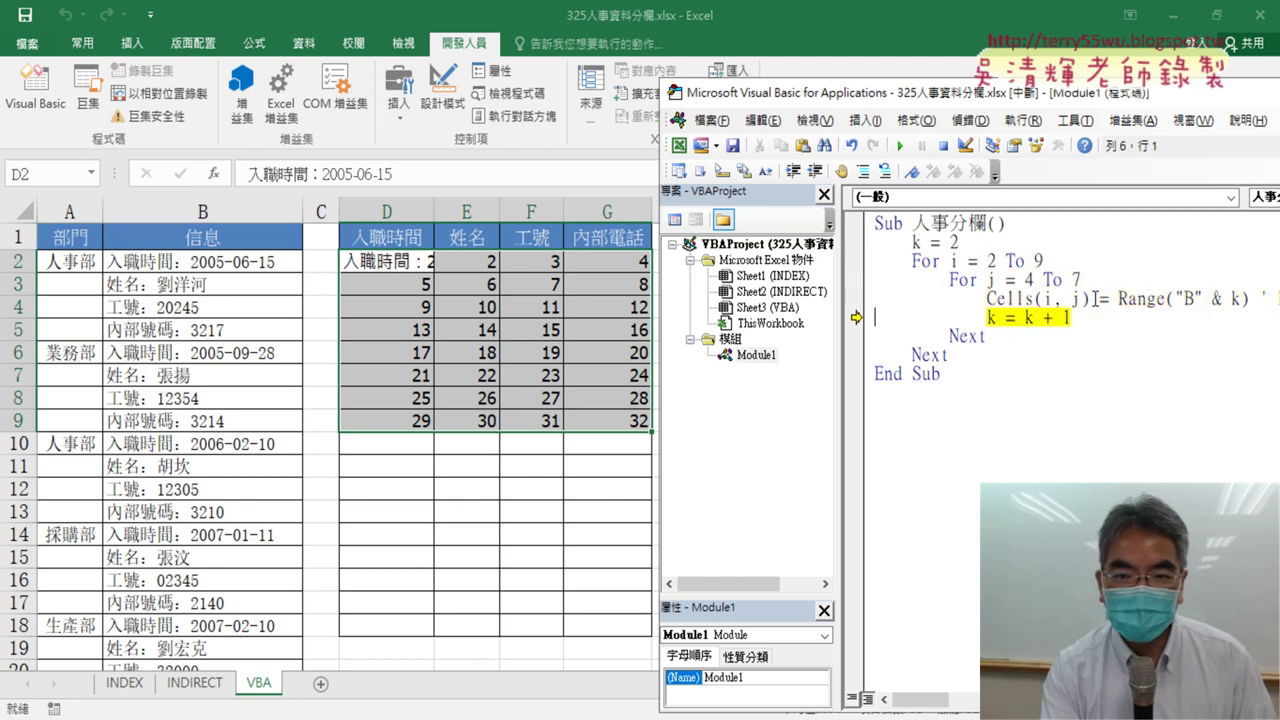
pyautogui.press('F8')
pyautogui.press('F8')
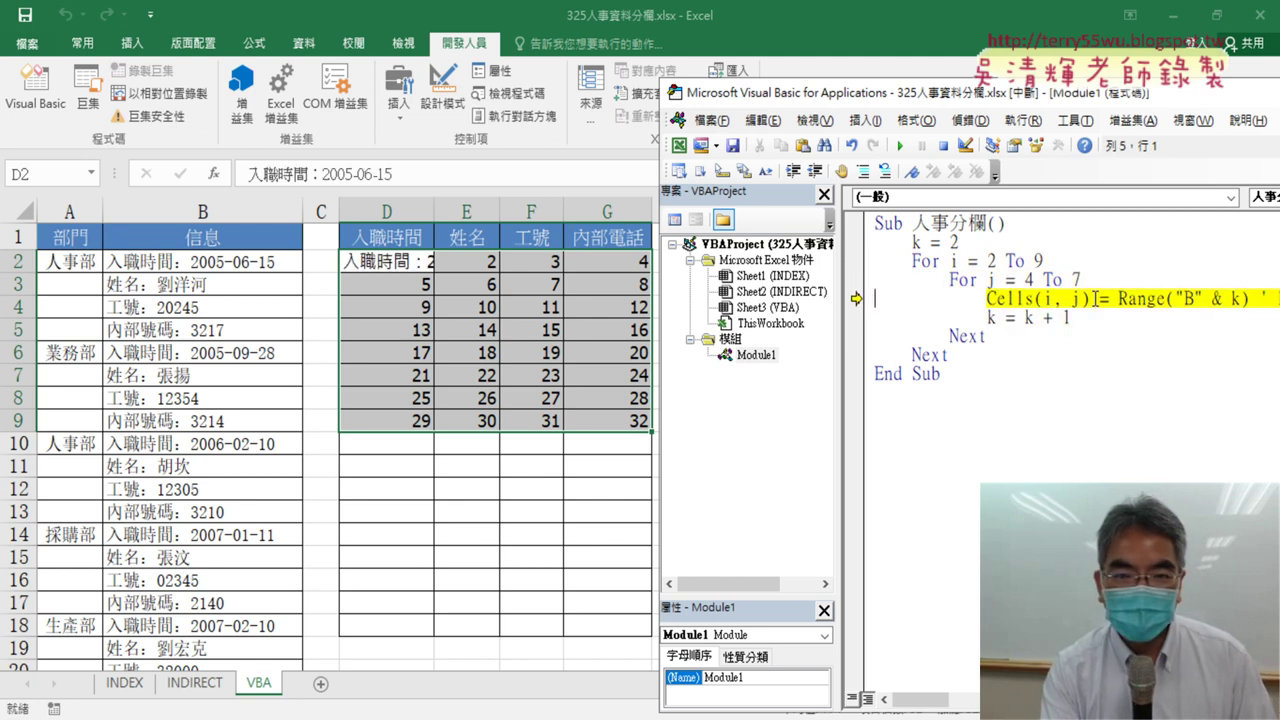
pyautogui.press('F8')
pyautogui.press('F8')
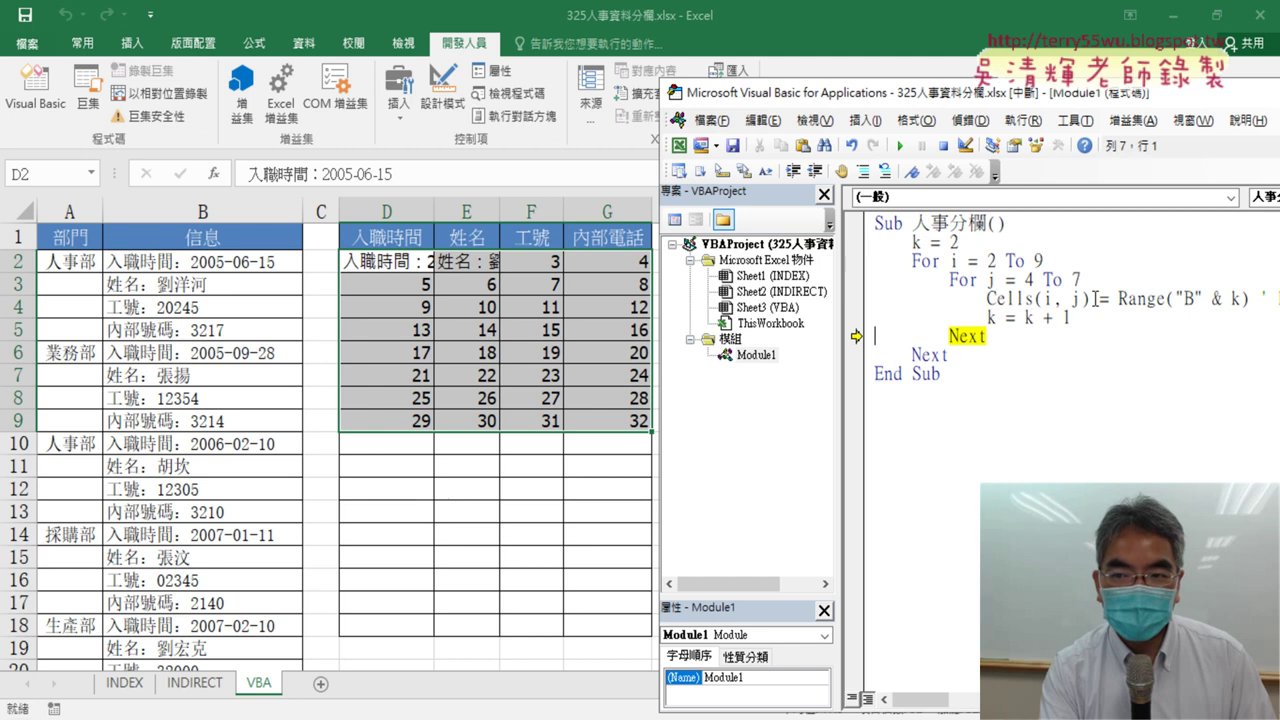
pyautogui.press('F8')
pyautogui.press('F8')
pyautogui.press('F8')
pyautogui.press('F8')
pyautogui.press('F8')
pyautogui.press('F8')
pyautogui.press('F8')
pyautogui.press('F8')
pyautogui.press('F8')
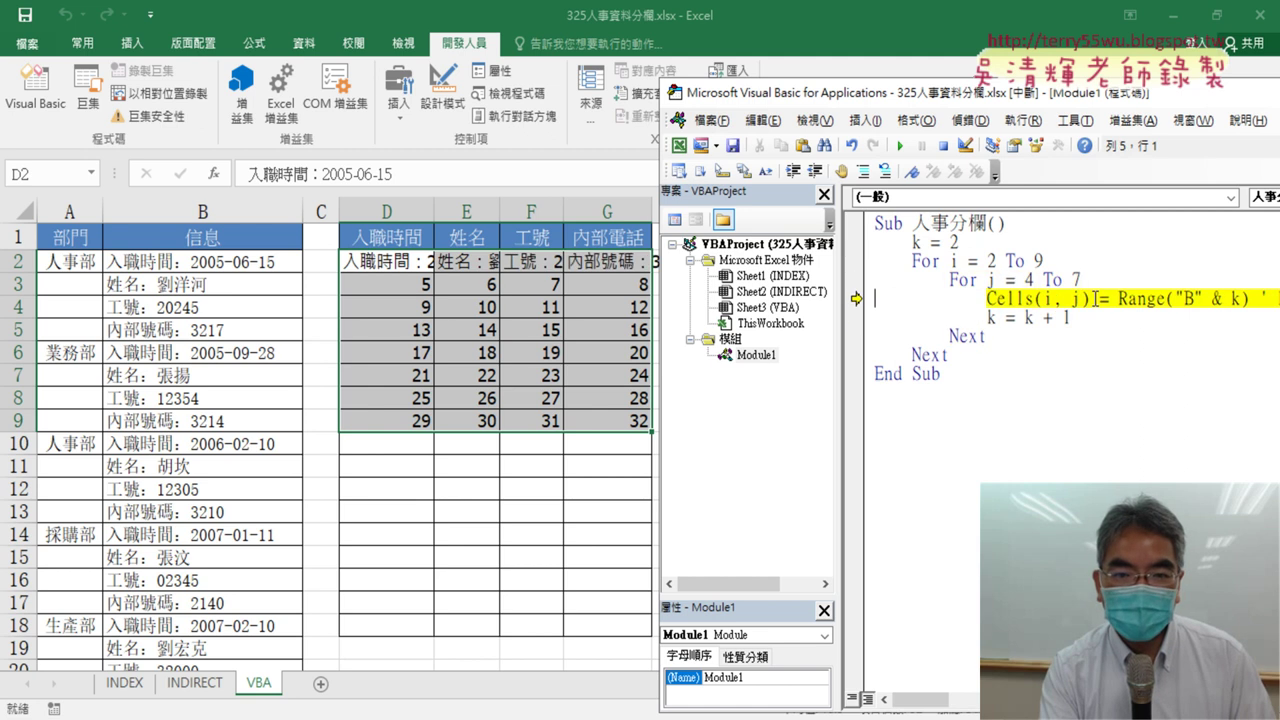
pyautogui.press('F8')
pyautogui.press('F8')
pyautogui.press('F8')
pyautogui.press('F8')
pyautogui.press('F8')
pyautogui.press('F8')
pyautogui.press('F8')
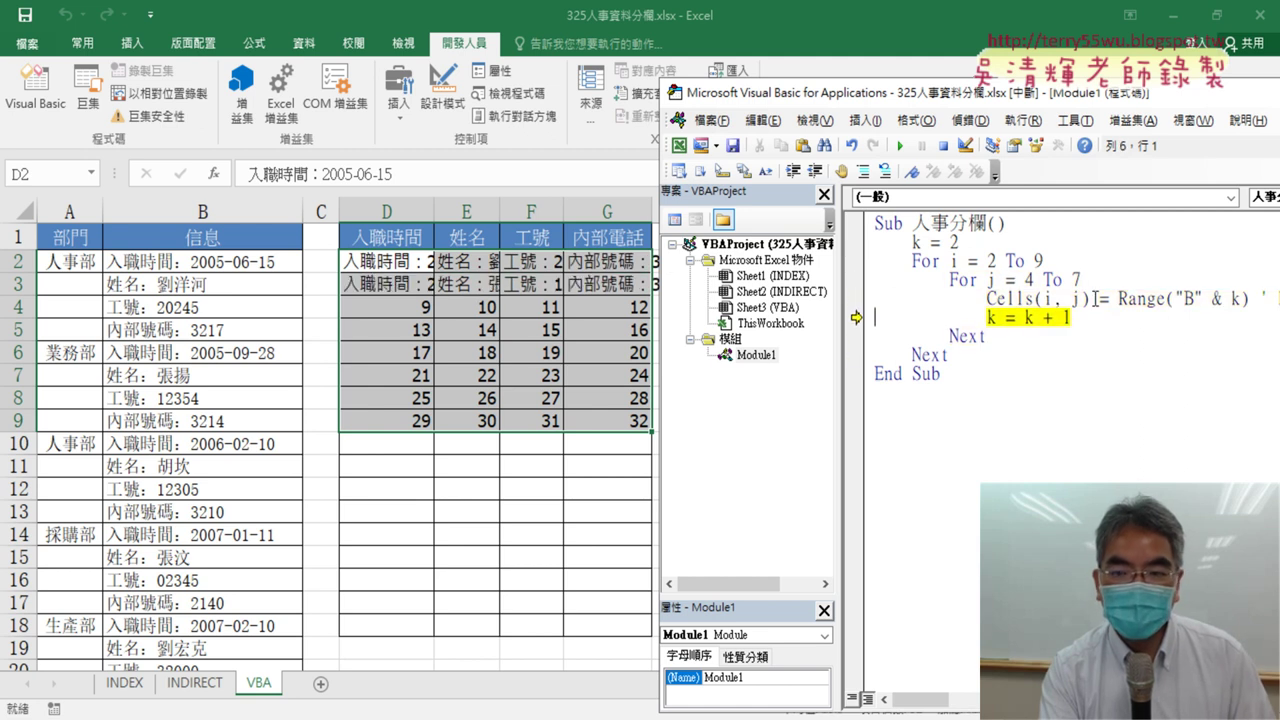
pyautogui.press('F8')
pyautogui.press('F8')
pyautogui.moveTo(1167, 298)
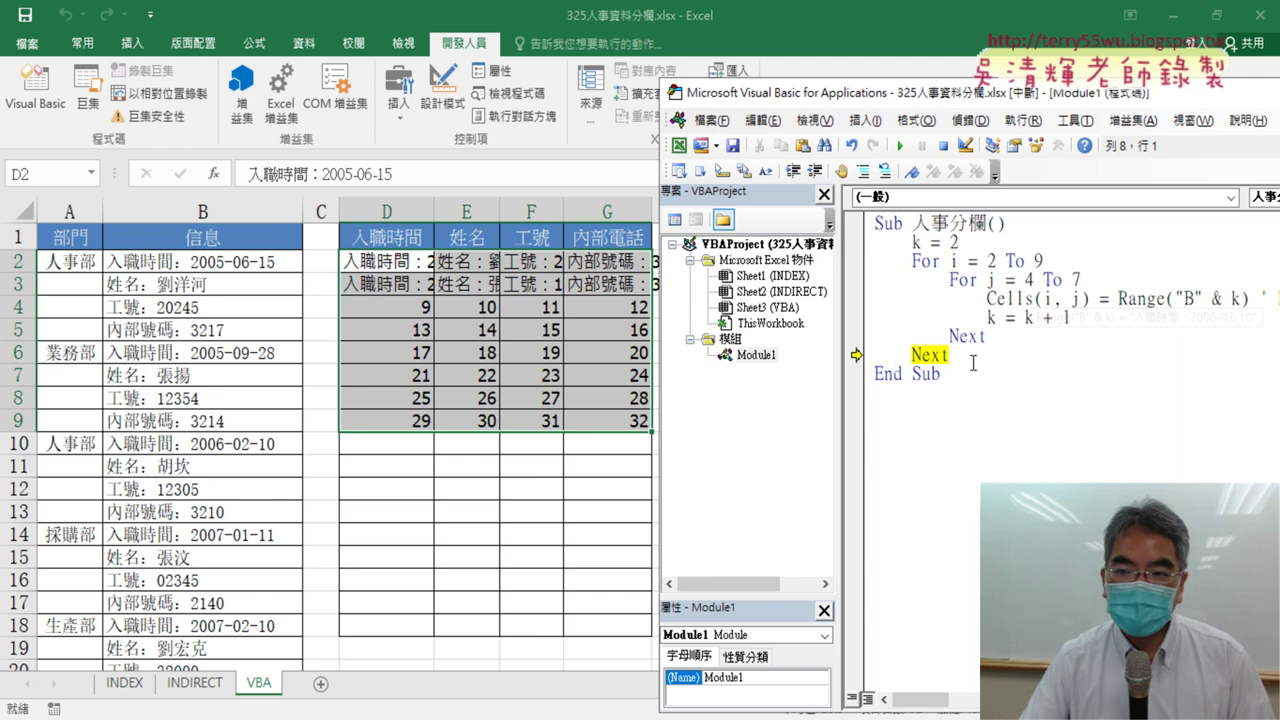
pyautogui.press('Return')
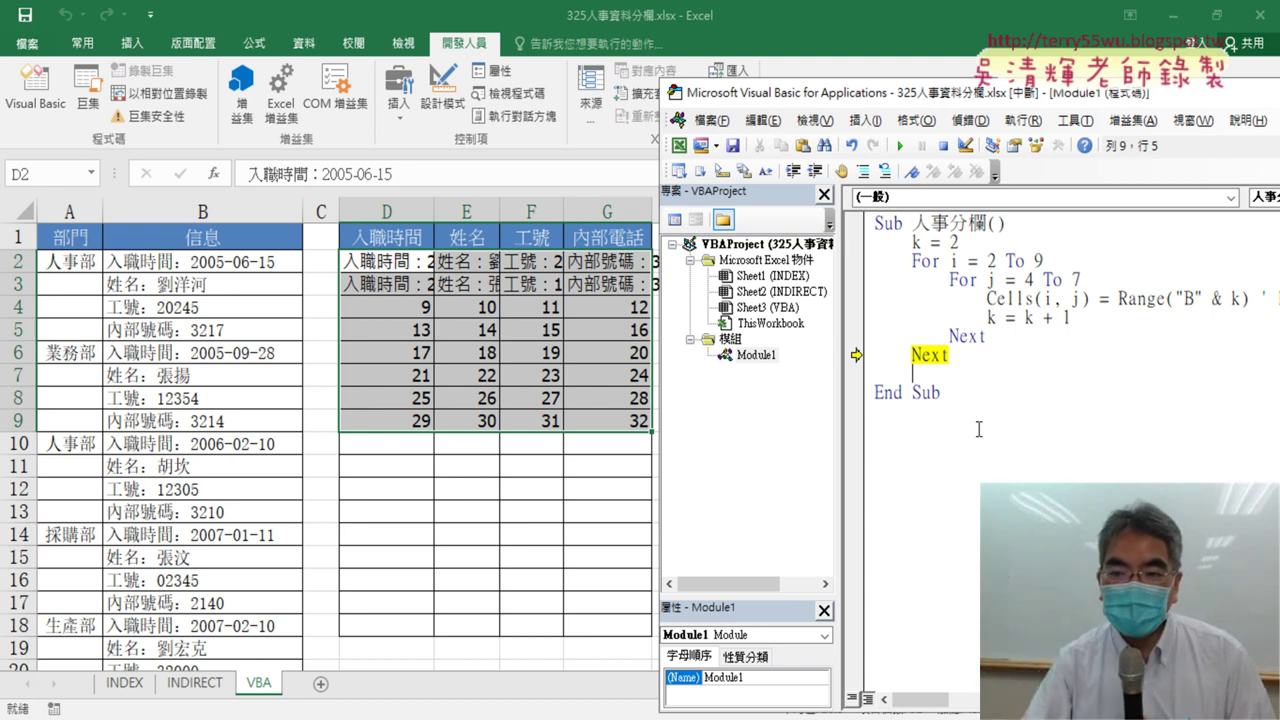
# Write Columns("D:G").AutoFit on the new line before End Sub
pyautogui.write('column')
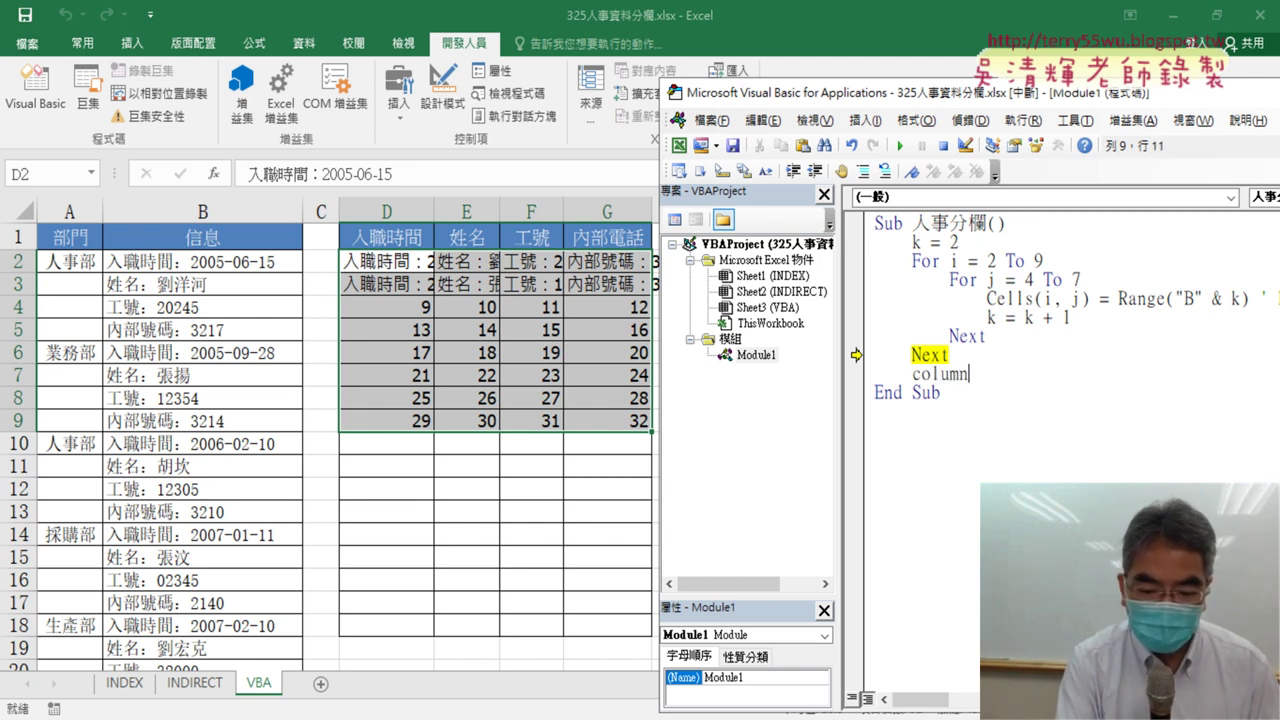
pyautogui.write('s')
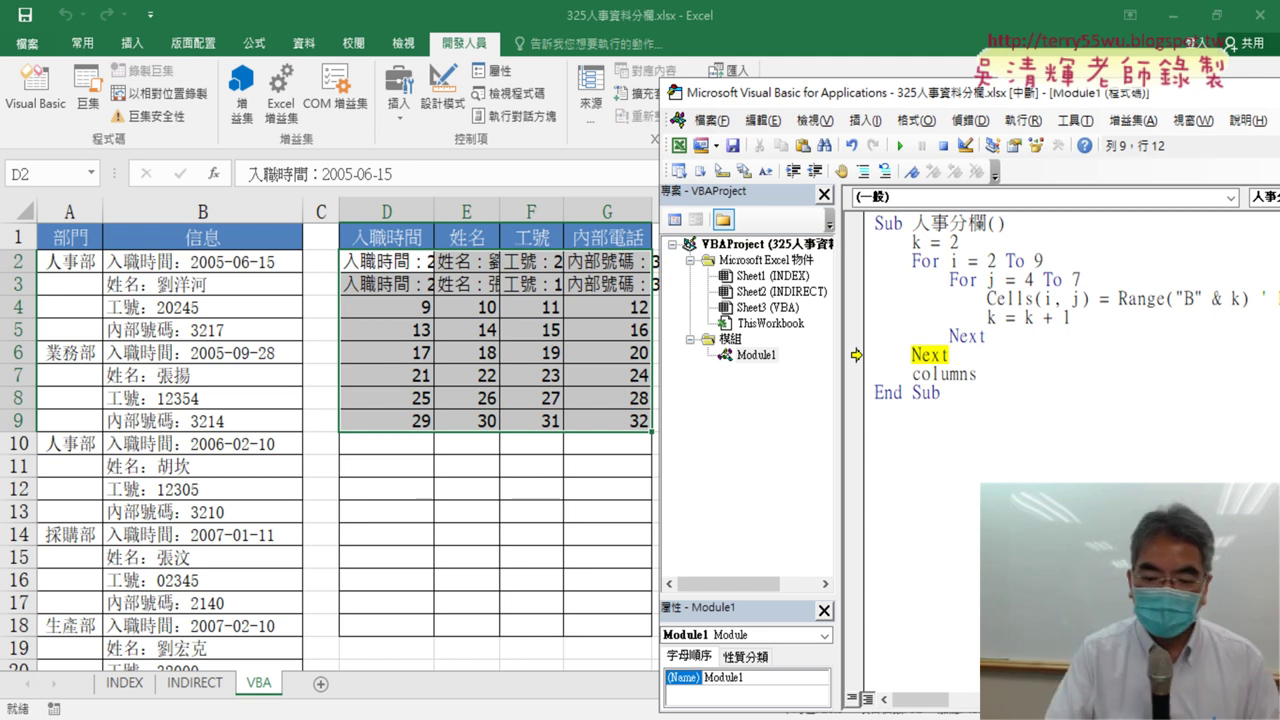
pyautogui.write('("')
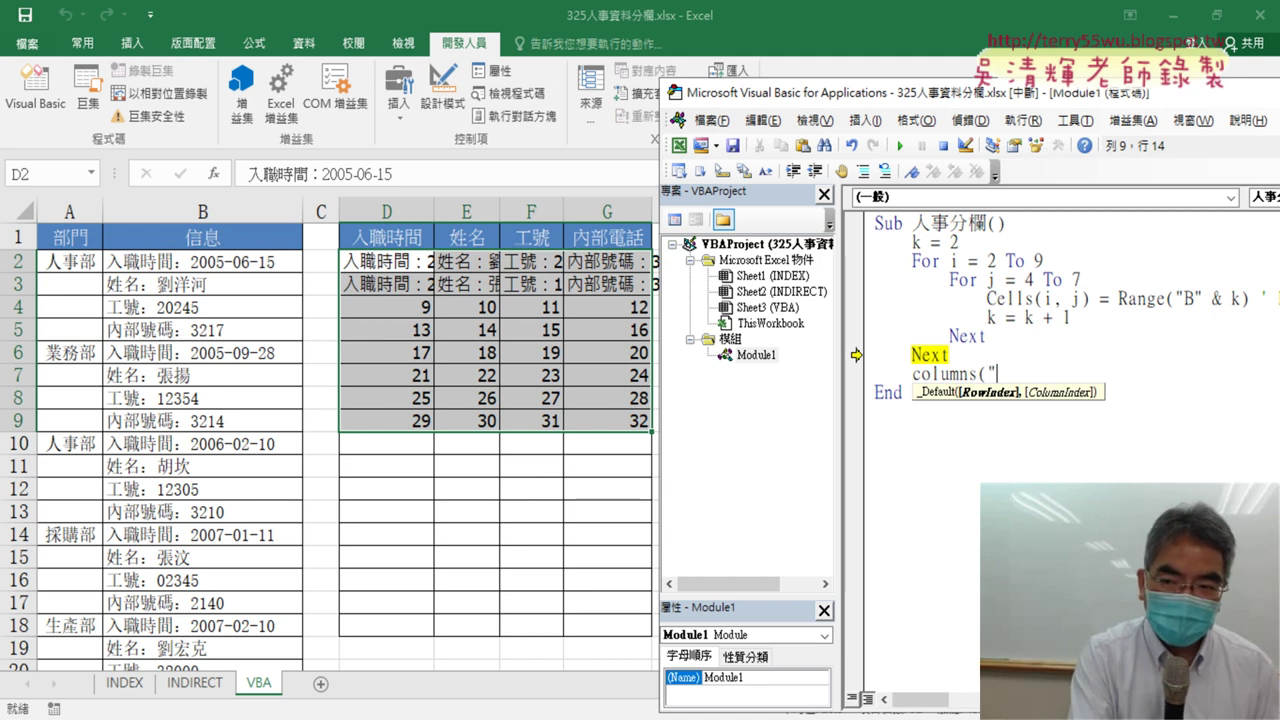
pyautogui.write('D:')
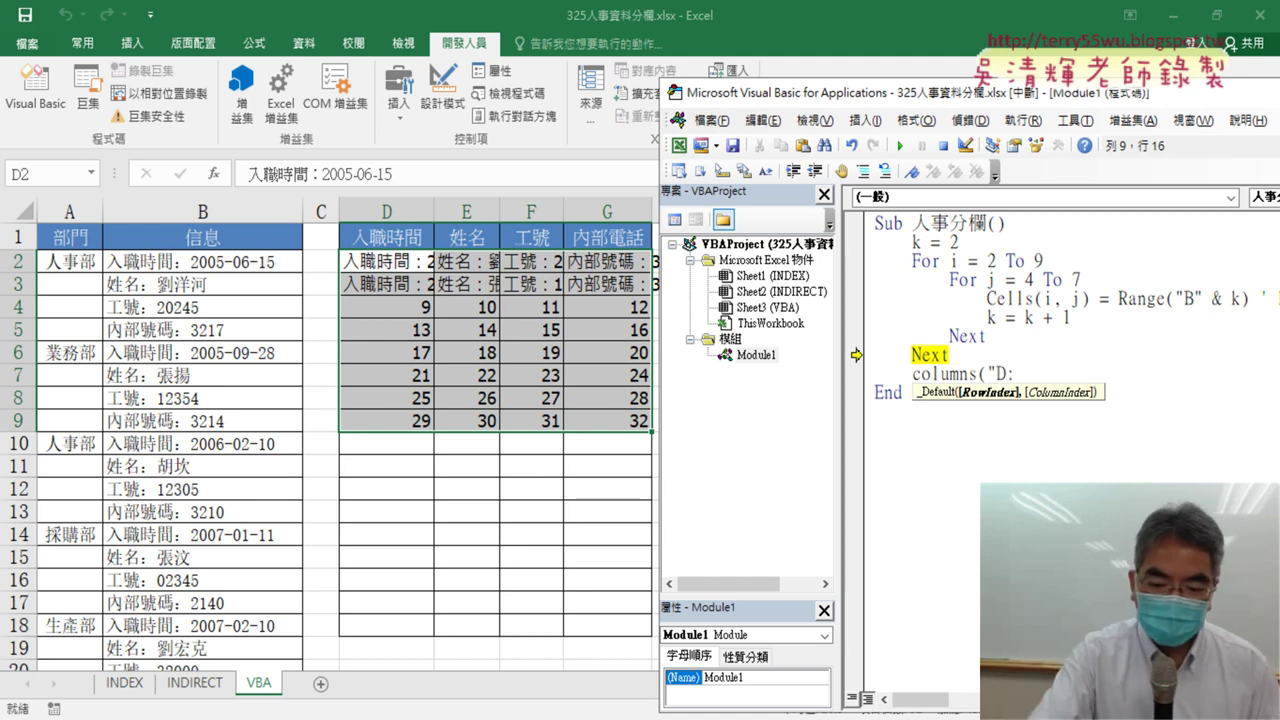
pyautogui.write('G')
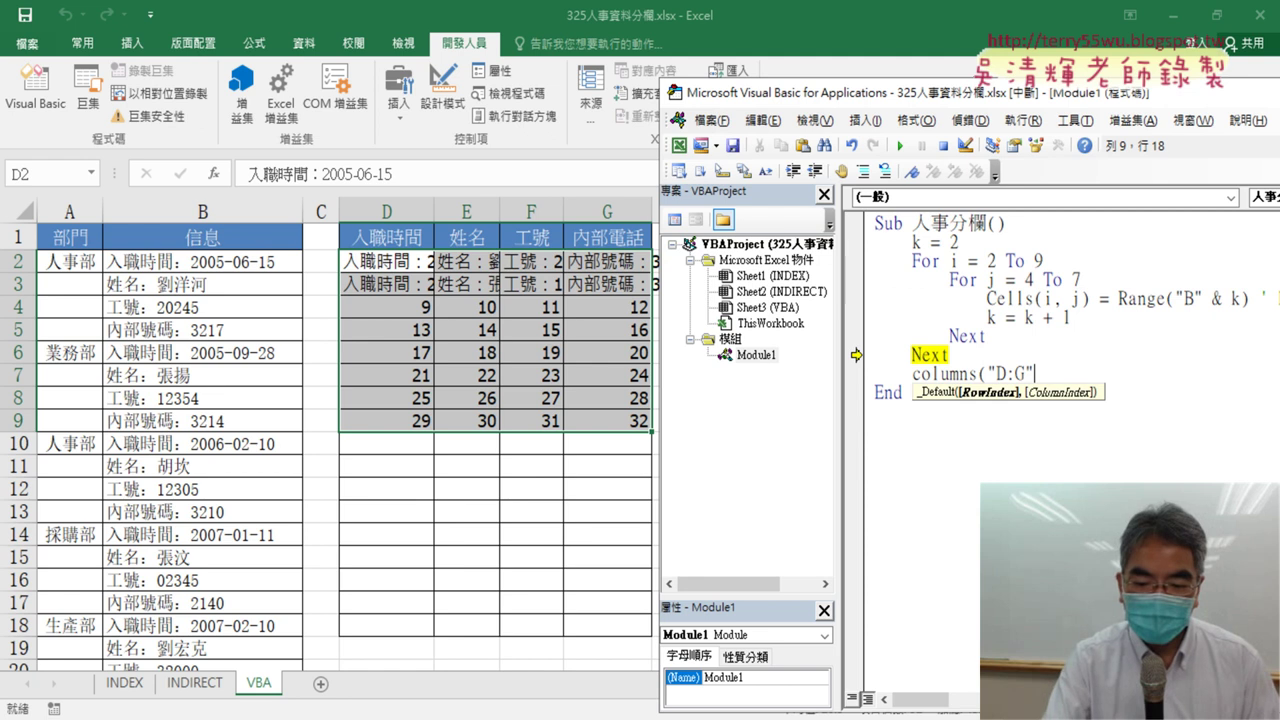
pyautogui.write('").')
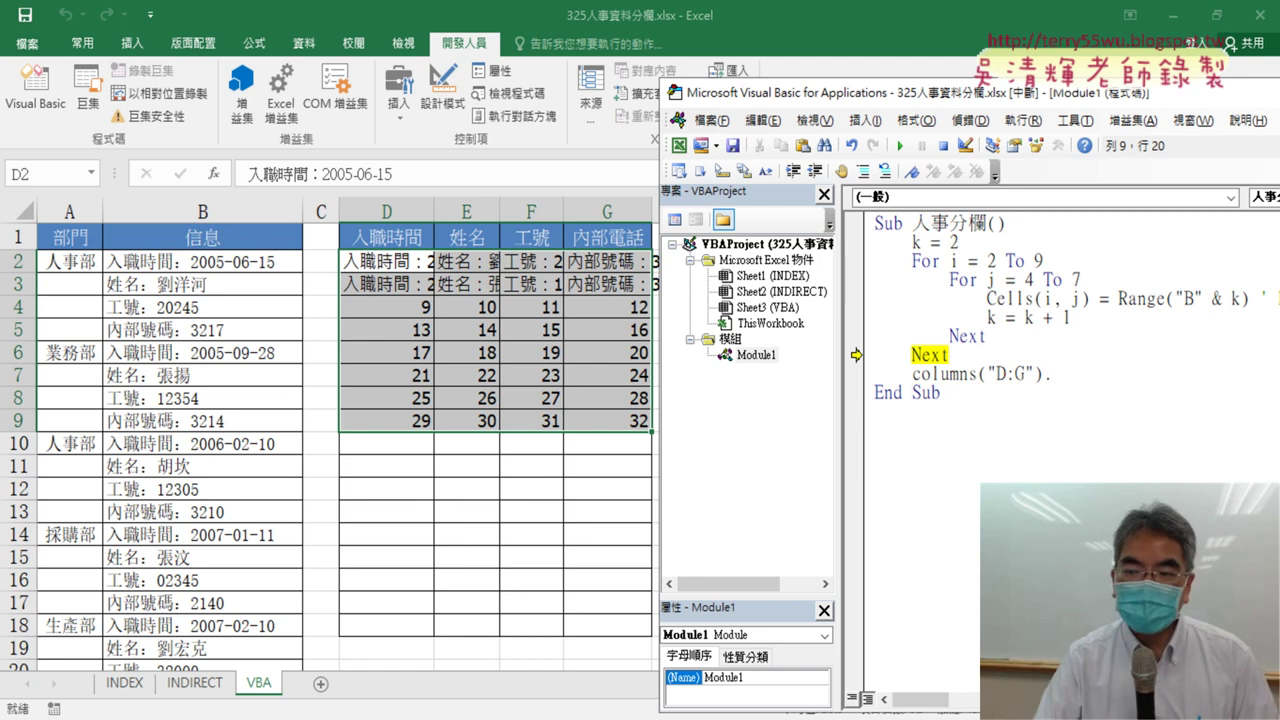
pyautogui.write('a')
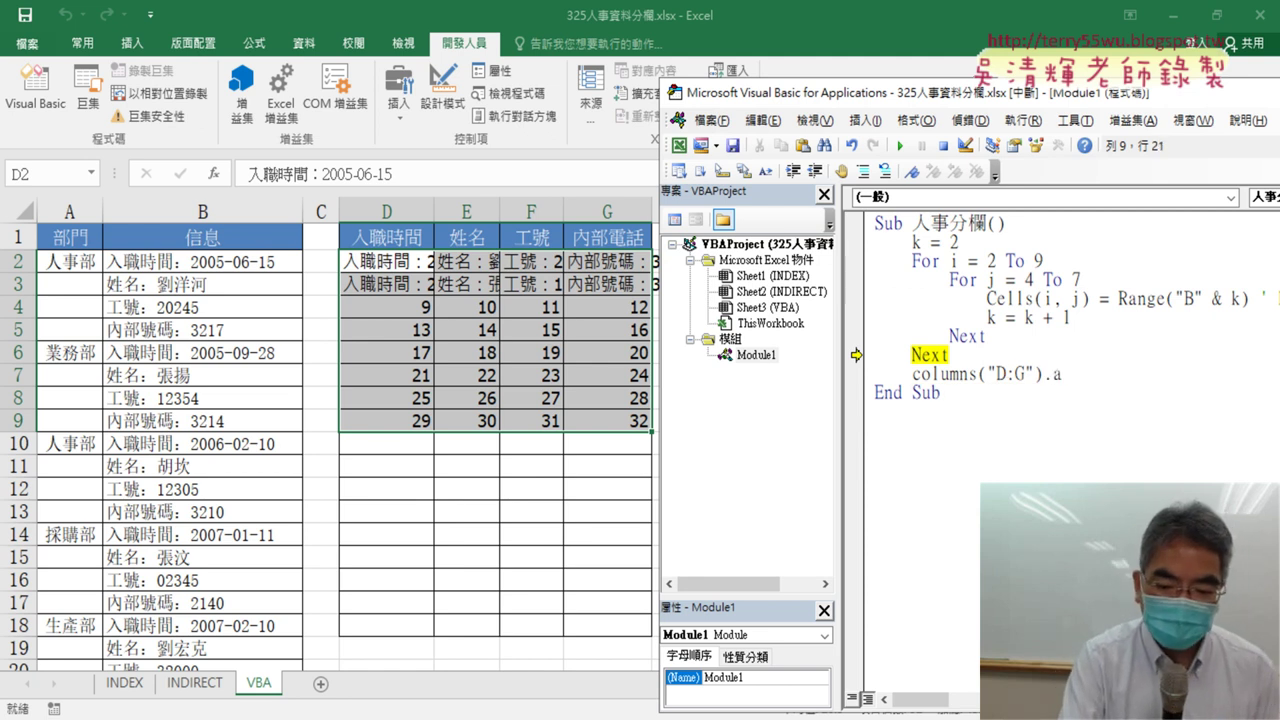
pyautogui.write('utofi')
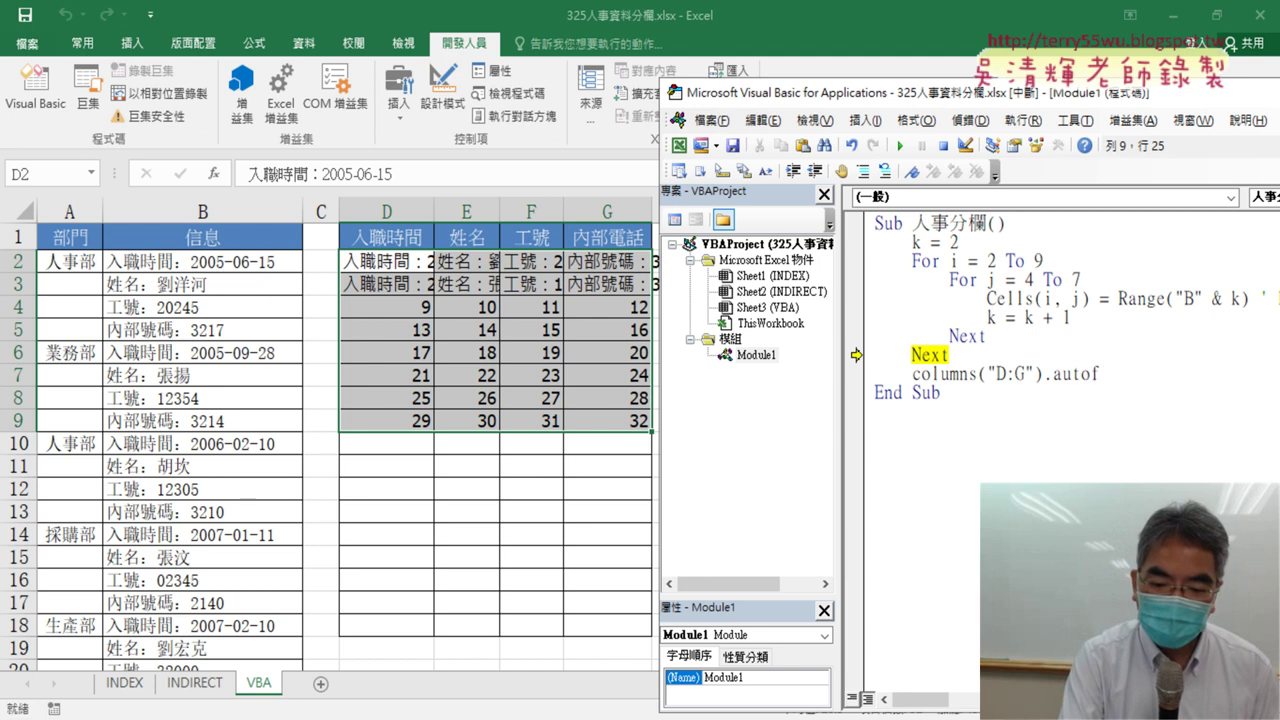
pyautogui.write('t')
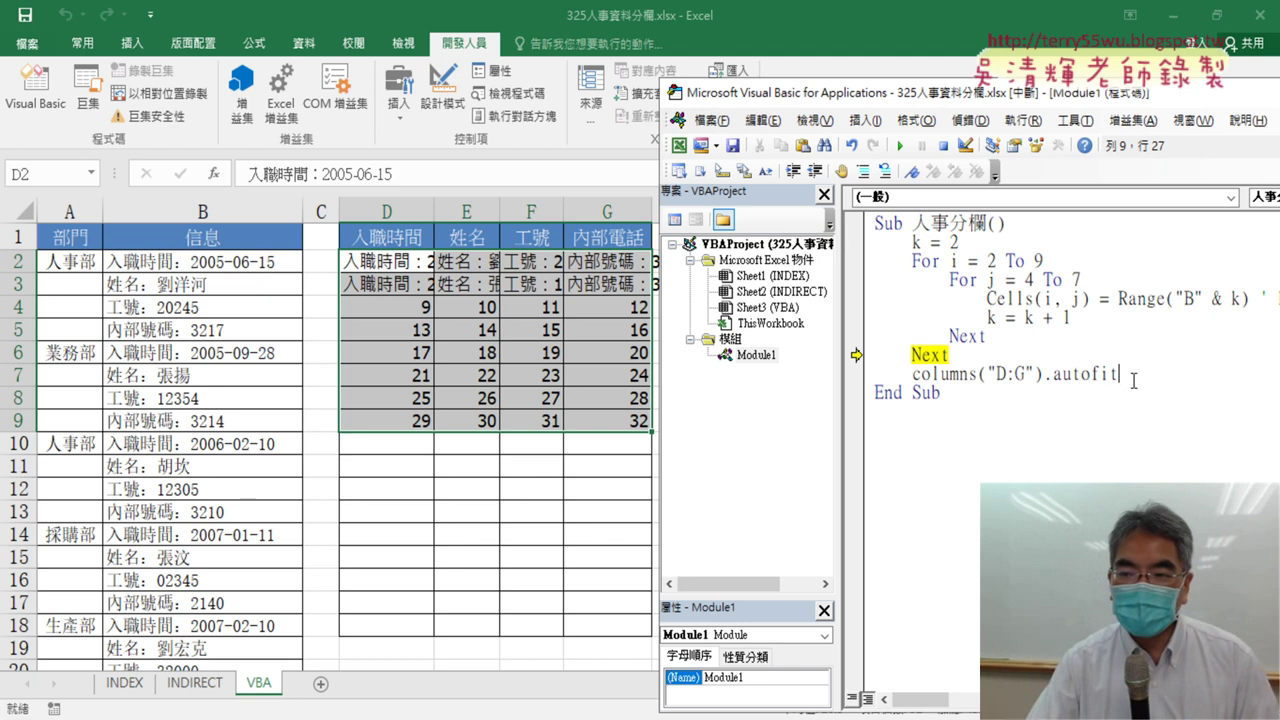
pyautogui.moveTo(1133, 380); pyautogui.dragTo(1000, 376)
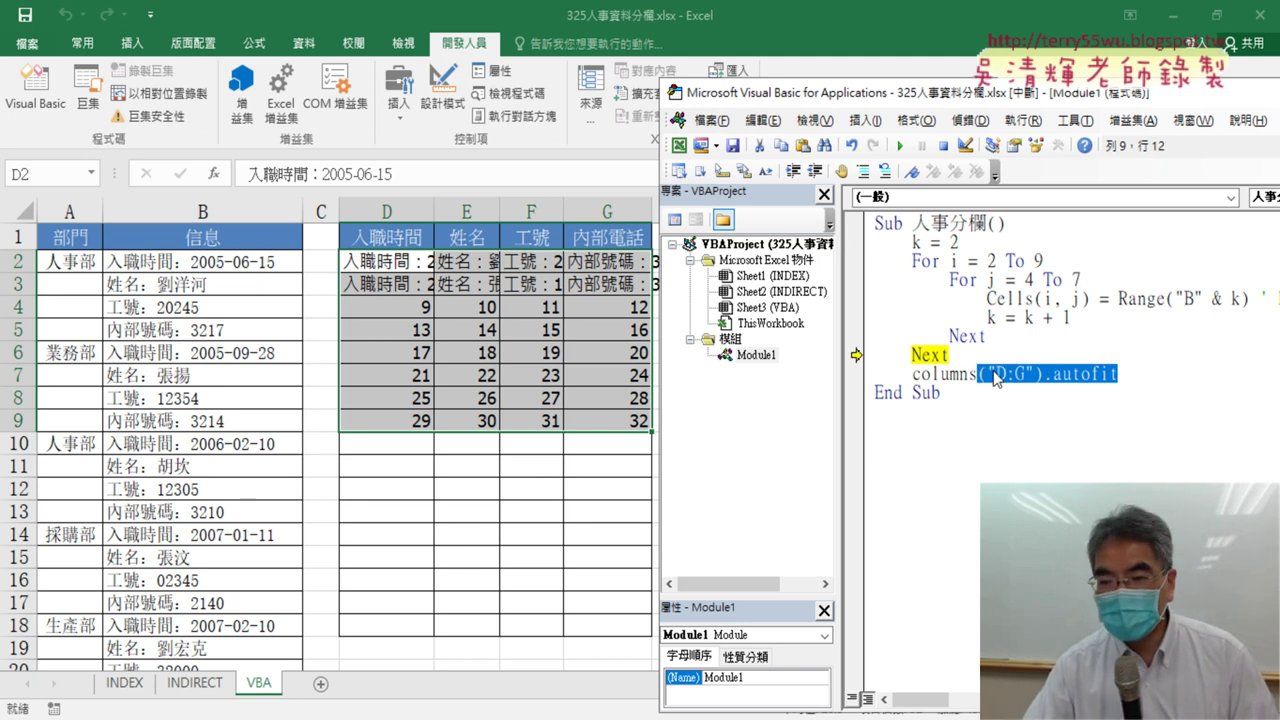
pyautogui.write('.')
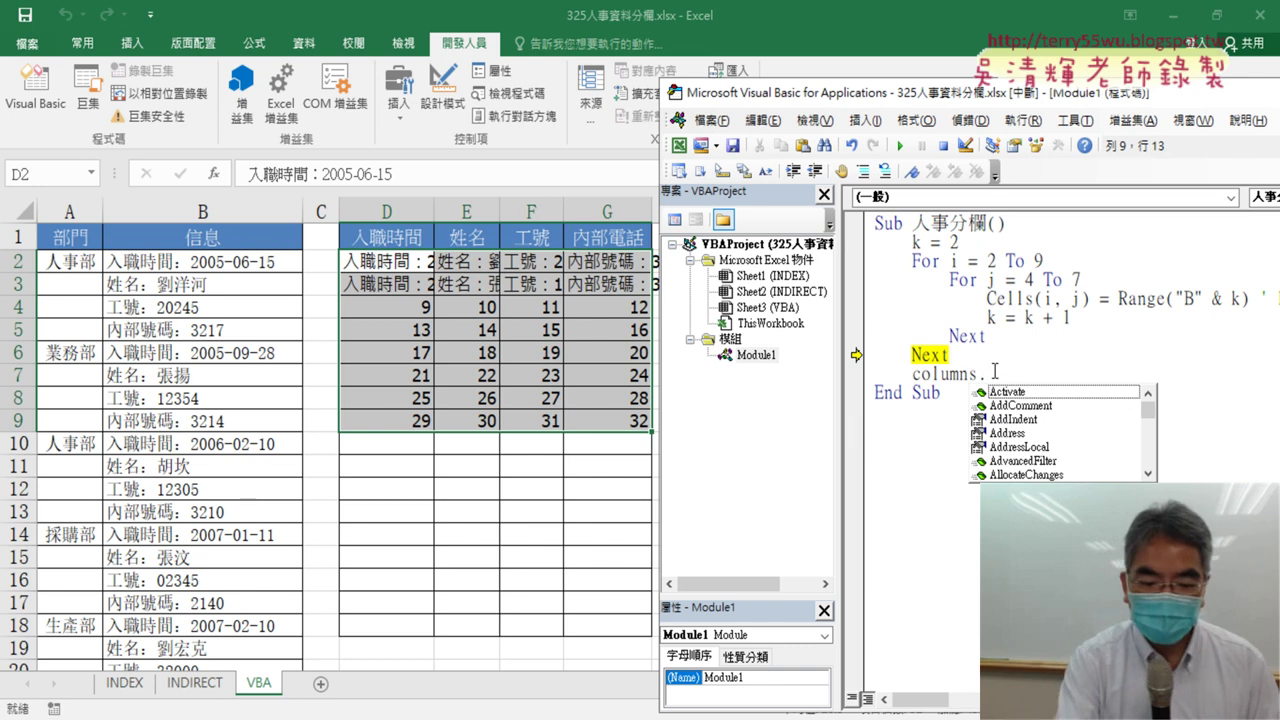
pyautogui.write('au')
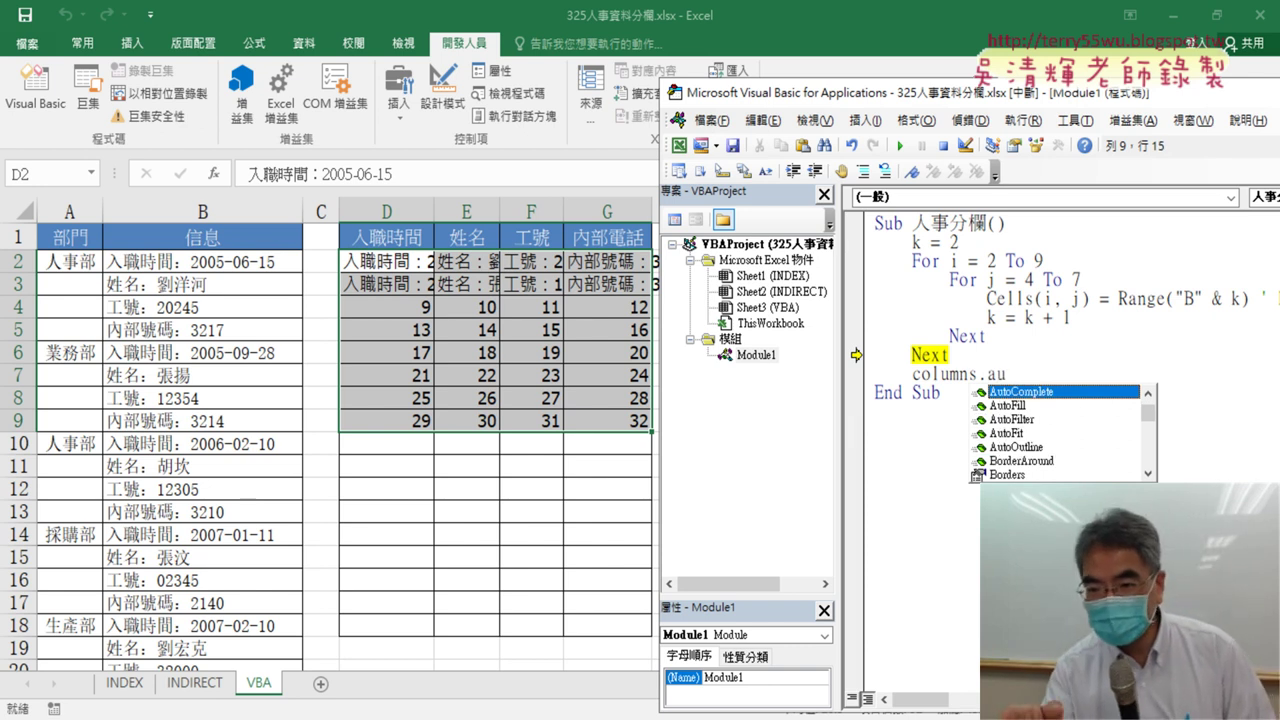
pyautogui.press('Down')
pyautogui.press('Down')
pyautogui.press('Down')
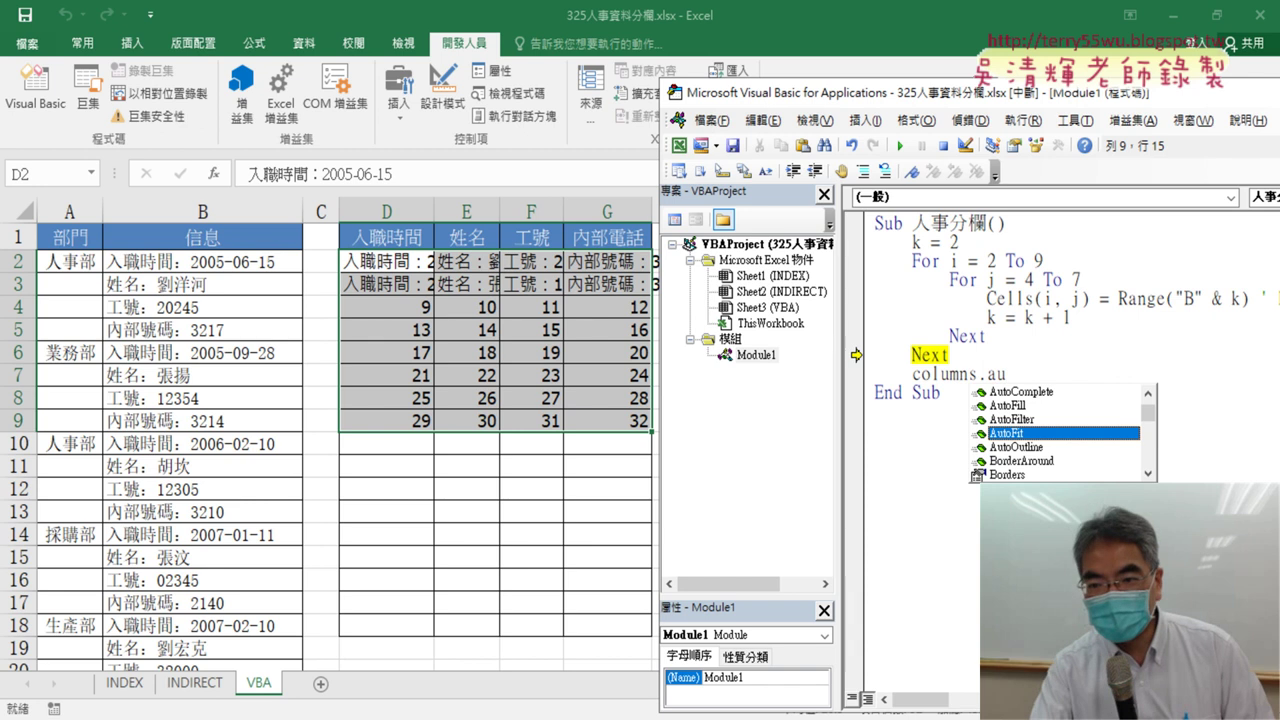
pyautogui.press('Tab')
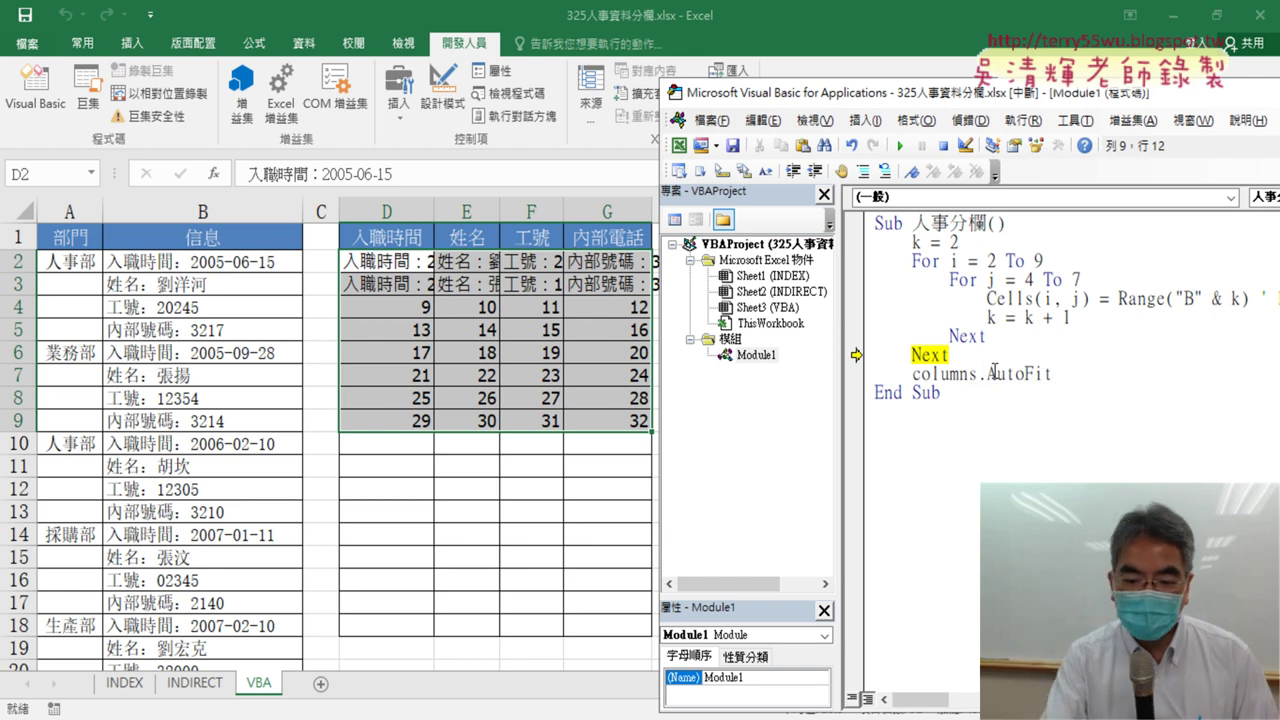
pyautogui.press('Right')
pyautogui.write('()')
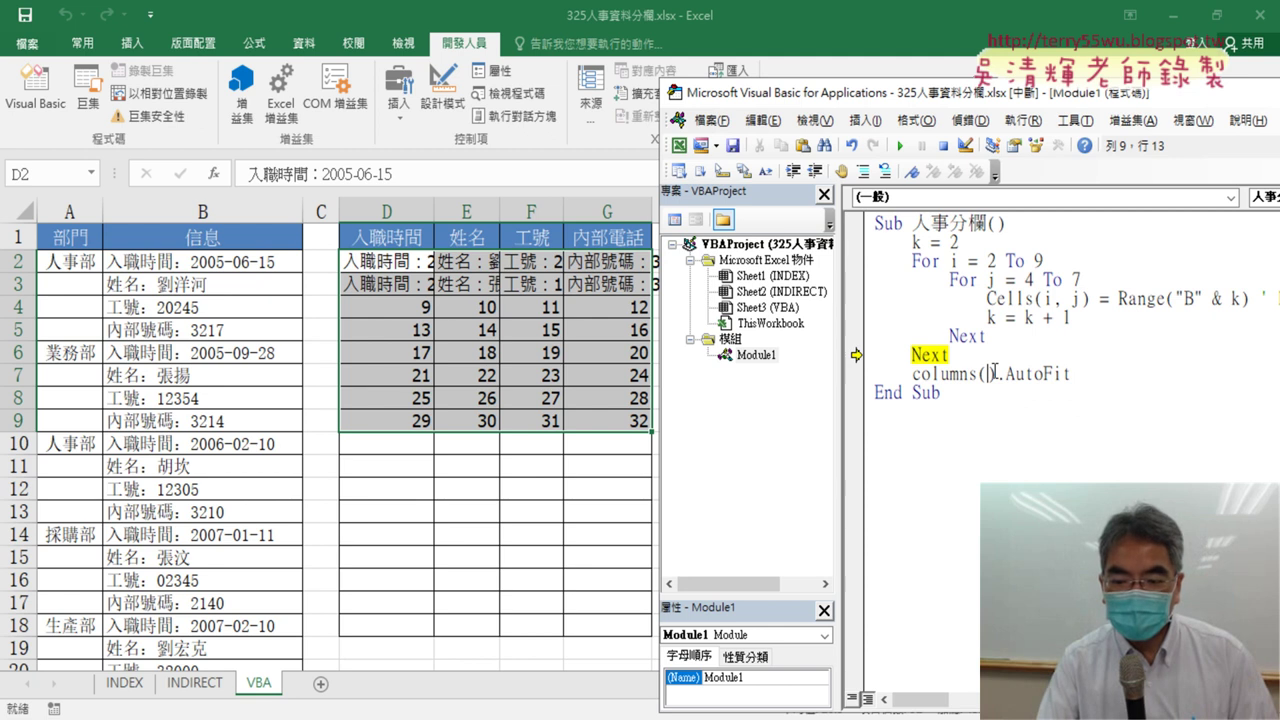
pyautogui.write('""')
pyautogui.press('Left')
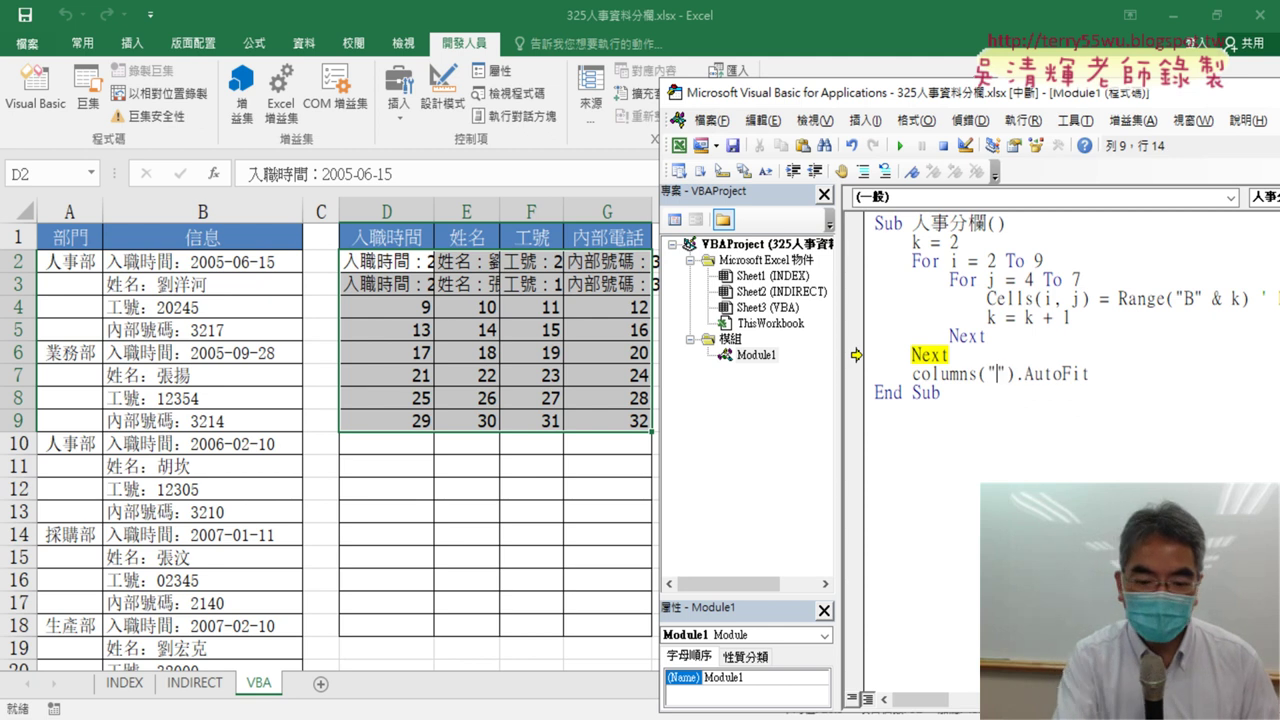
pyautogui.write('D')
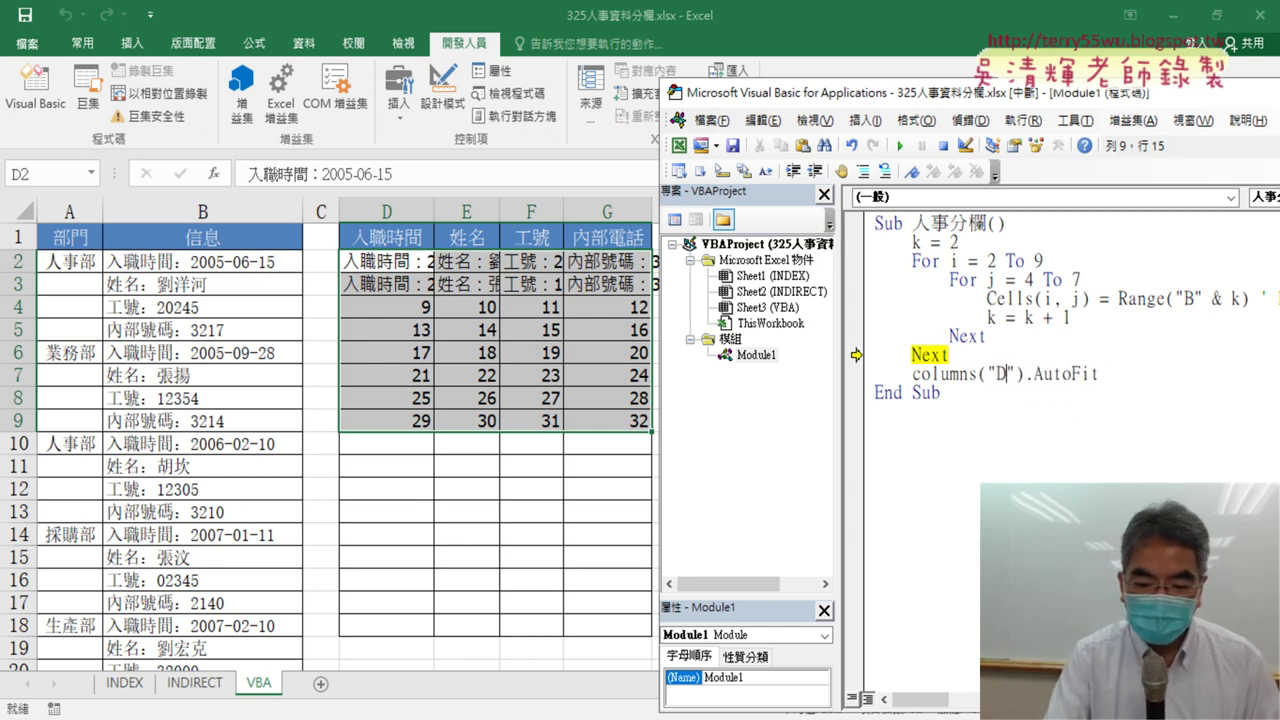
pyautogui.write(':G')
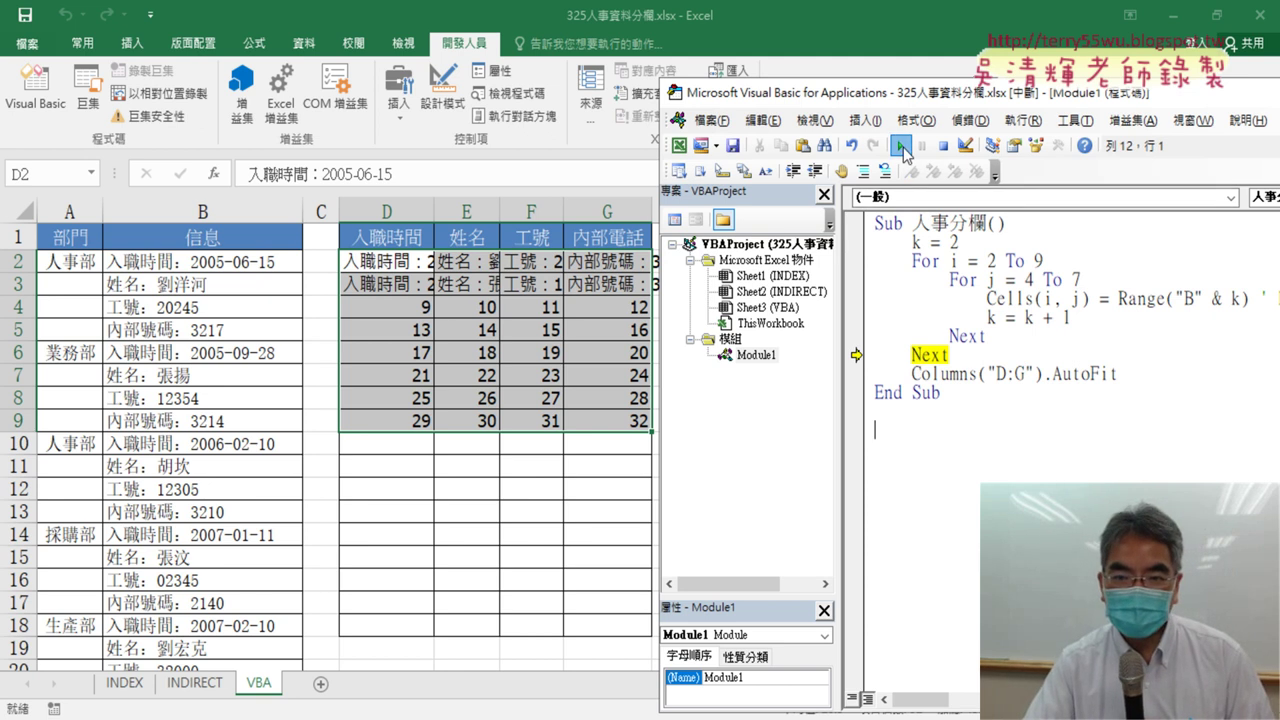
# Resume the macro so D2:G9 fill from column B, checking the sheet behind the editor
pyautogui.click(903, 153)
pyautogui.moveTo(895, 93); pyautogui.dragTo(1141, 96)
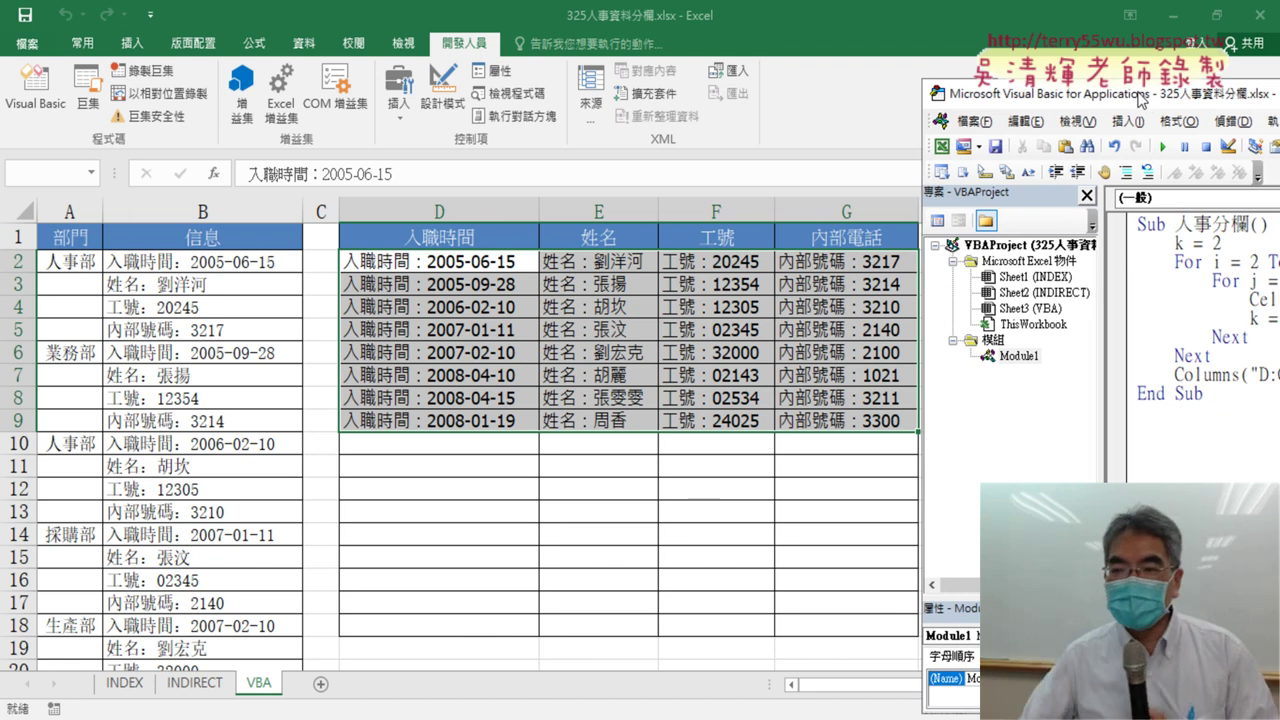
pyautogui.moveTo(1085, 97); pyautogui.dragTo(505, 76)
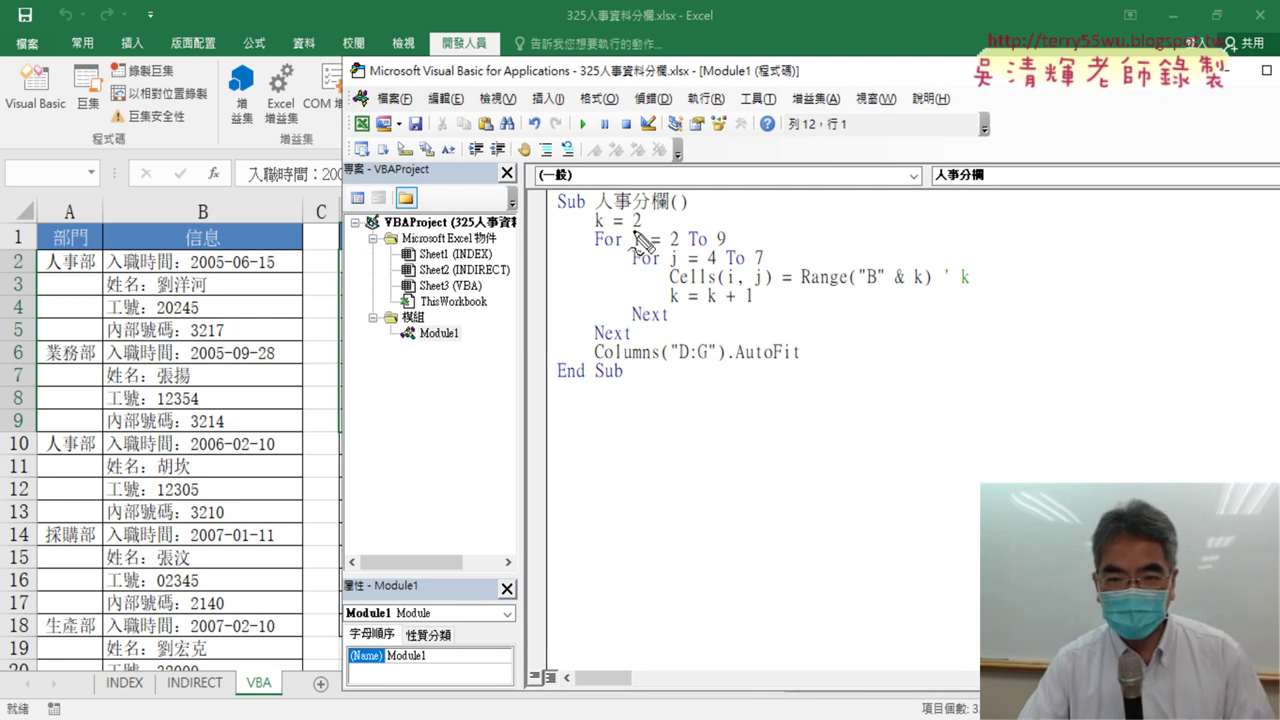
pyautogui.moveTo(629, 231); pyautogui.dragTo(651, 229)
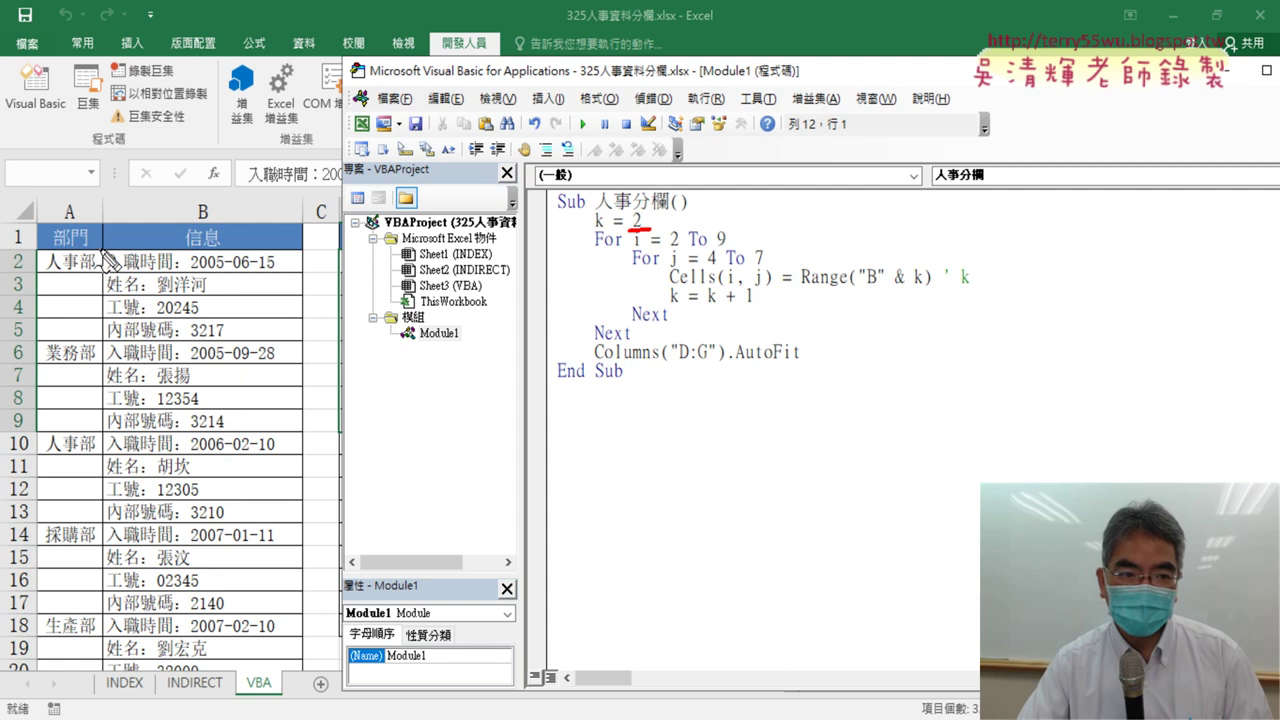
pyautogui.moveTo(110, 262); pyautogui.dragTo(104, 273)
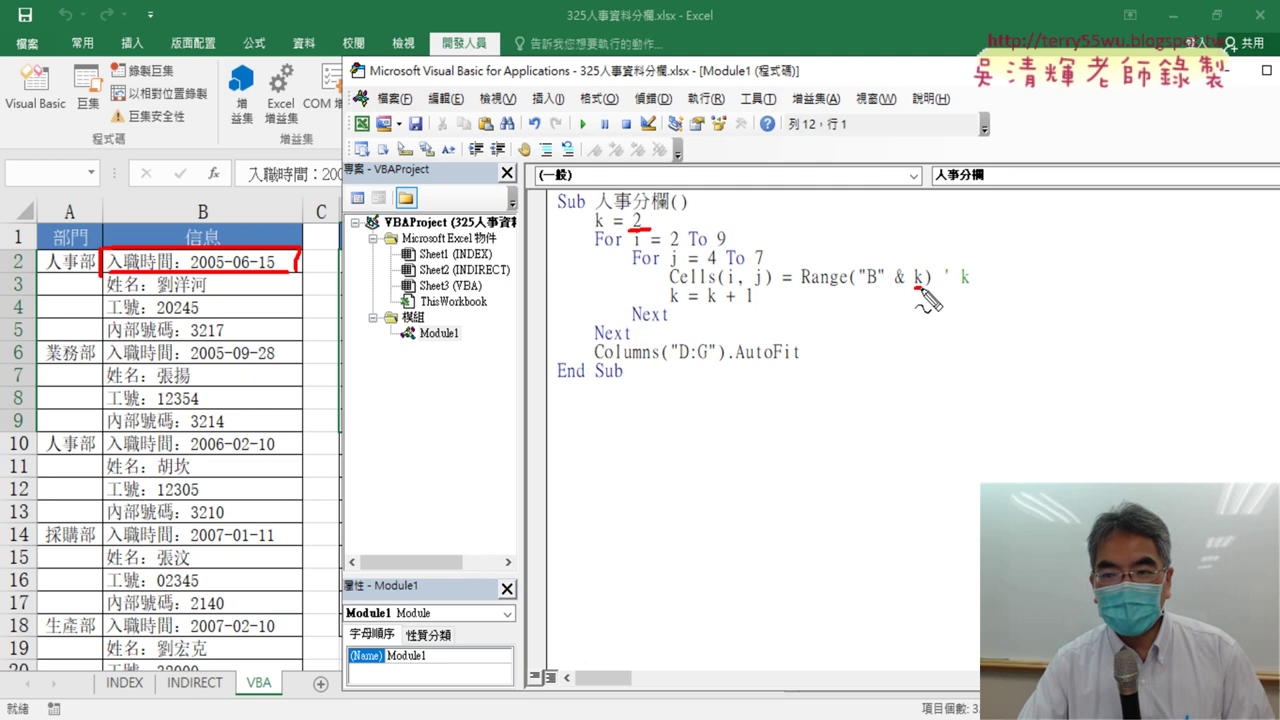
pyautogui.moveTo(917, 287); pyautogui.dragTo(926, 288)
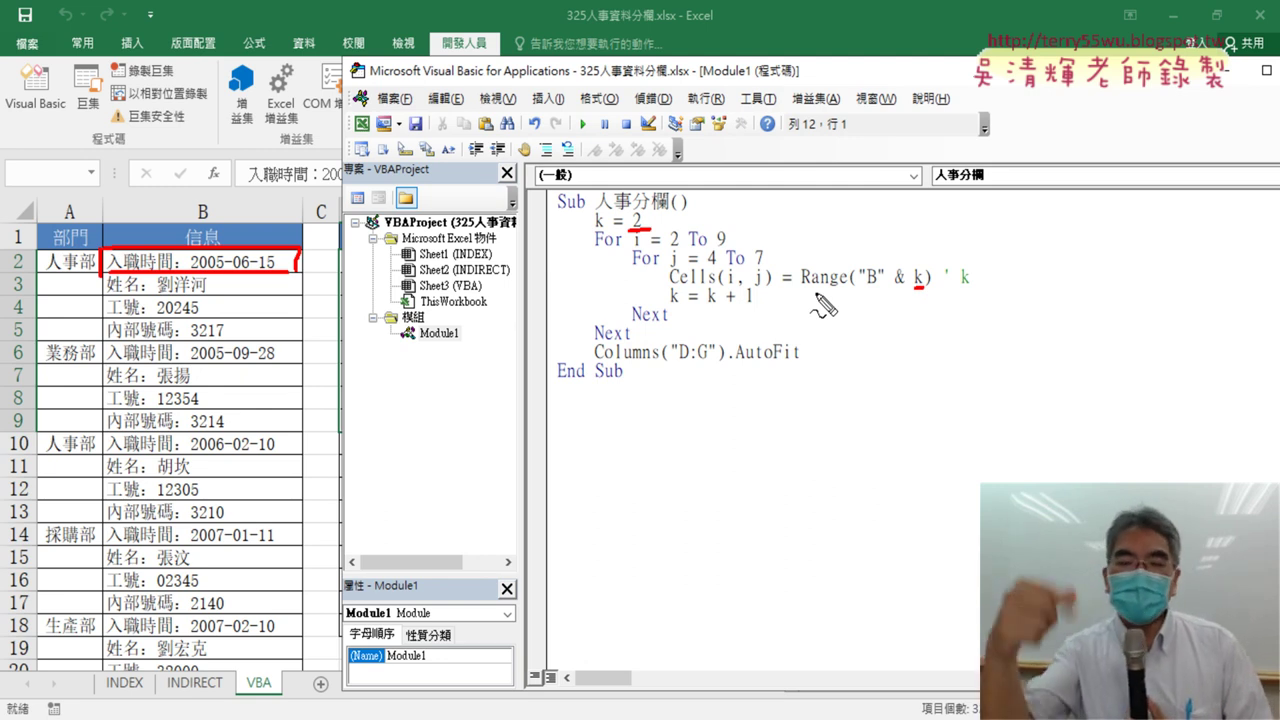
pyautogui.press('Escape')
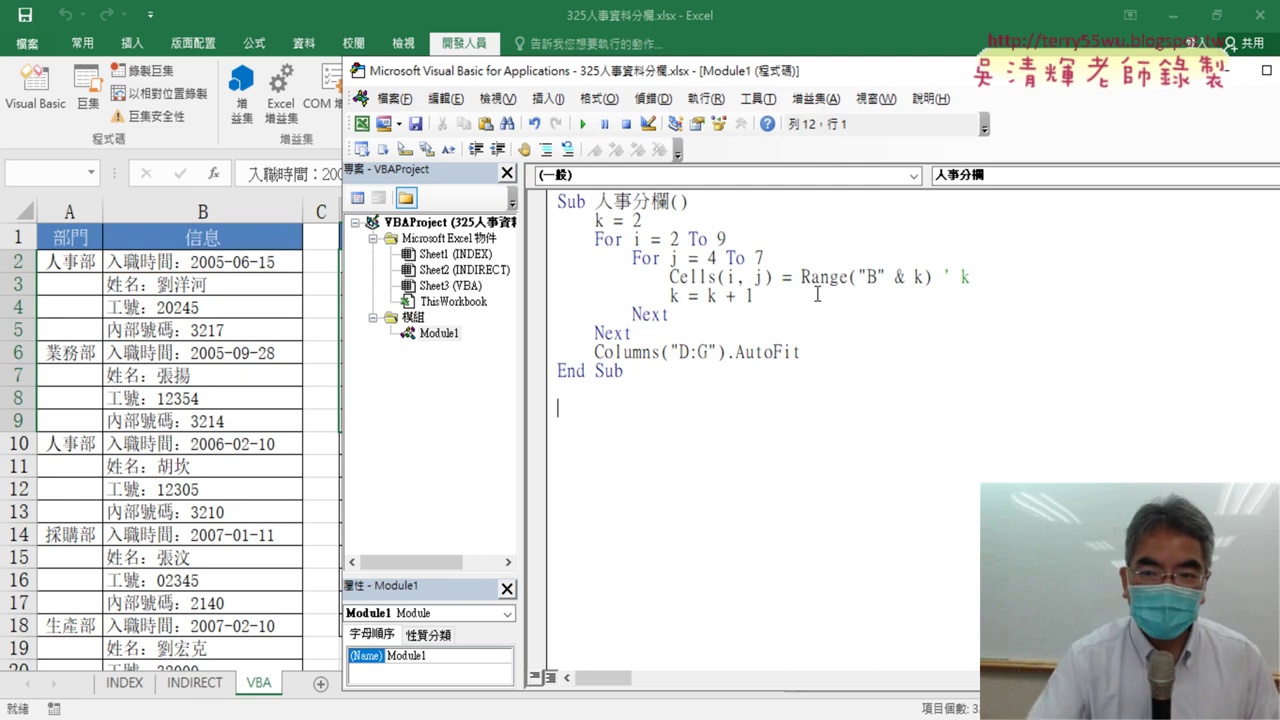
pyautogui.moveTo(886, 276); pyautogui.dragTo(912, 276)
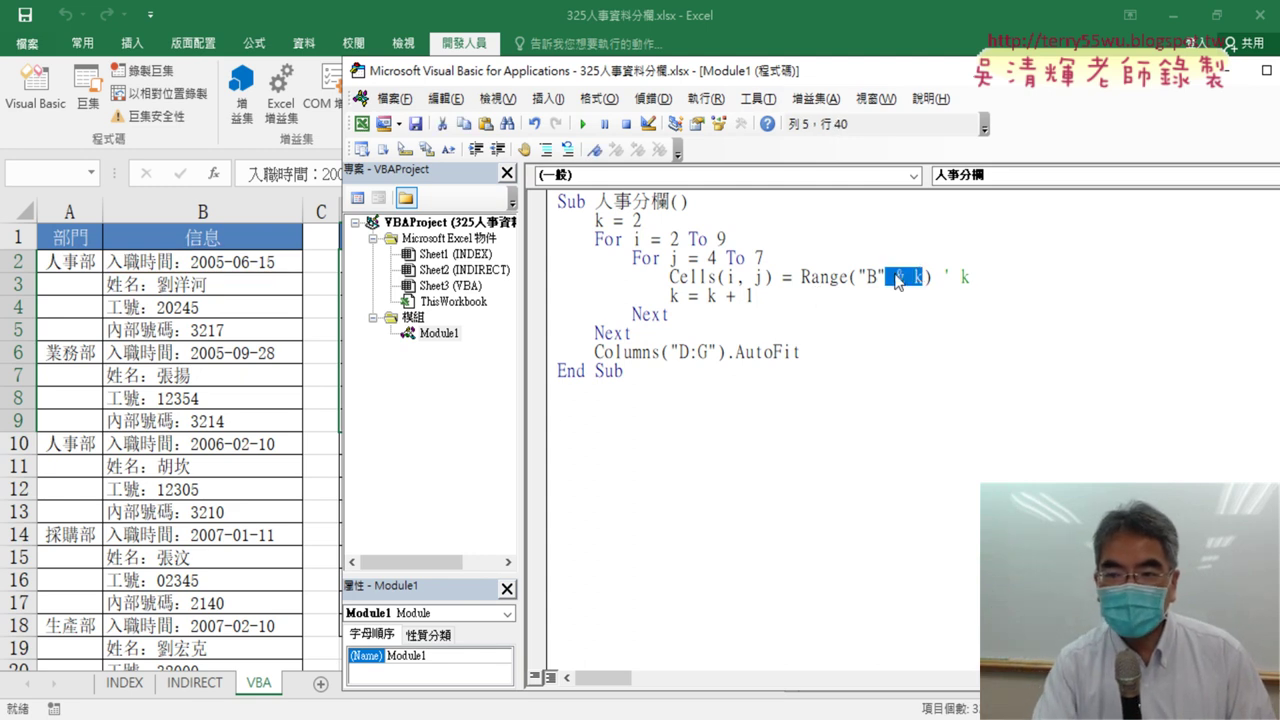
pyautogui.press('Delete')
pyautogui.write('2')
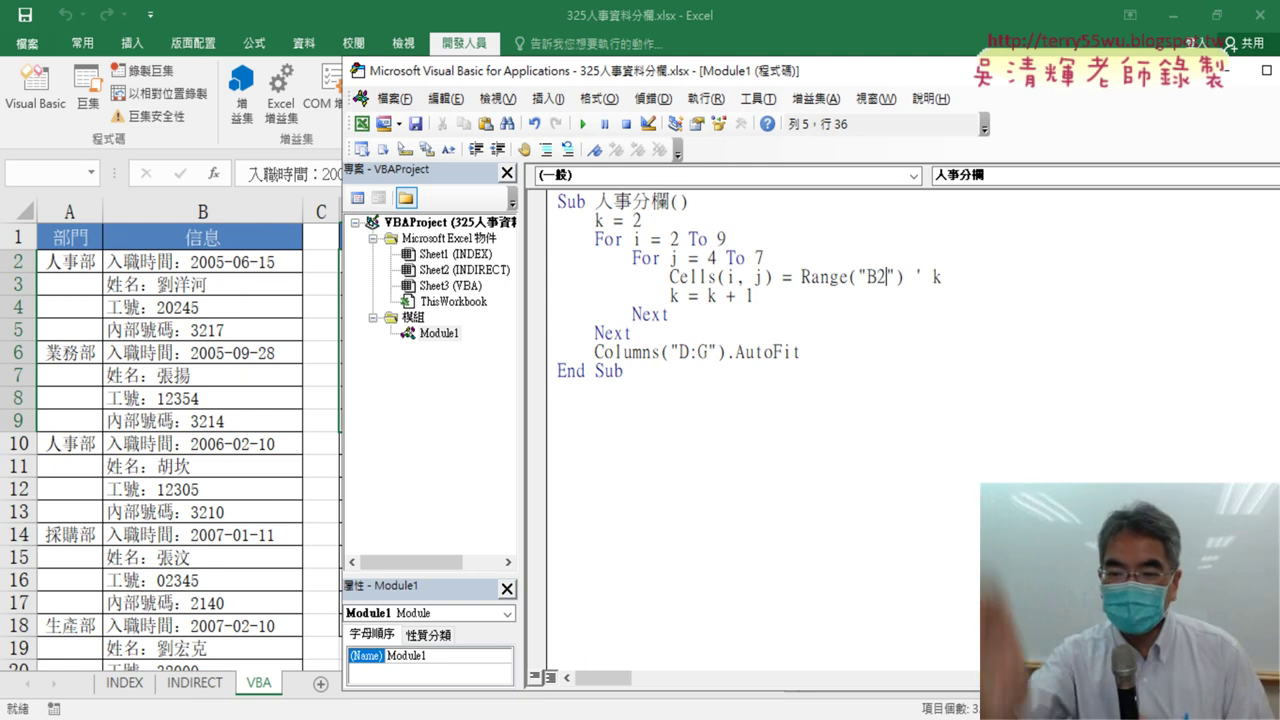
pyautogui.press('BackSpace')
pyautogui.press('Right')
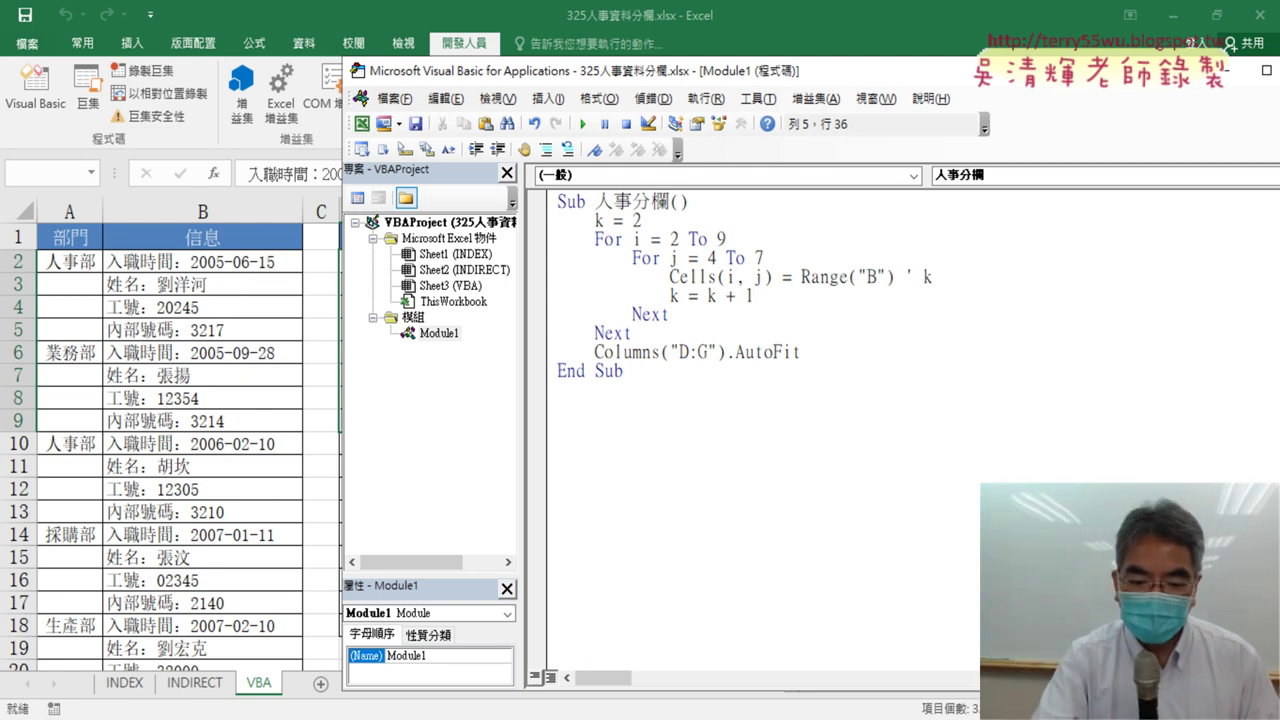
pyautogui.write('&')
pyautogui.write('k')
pyautogui.click(888, 276)
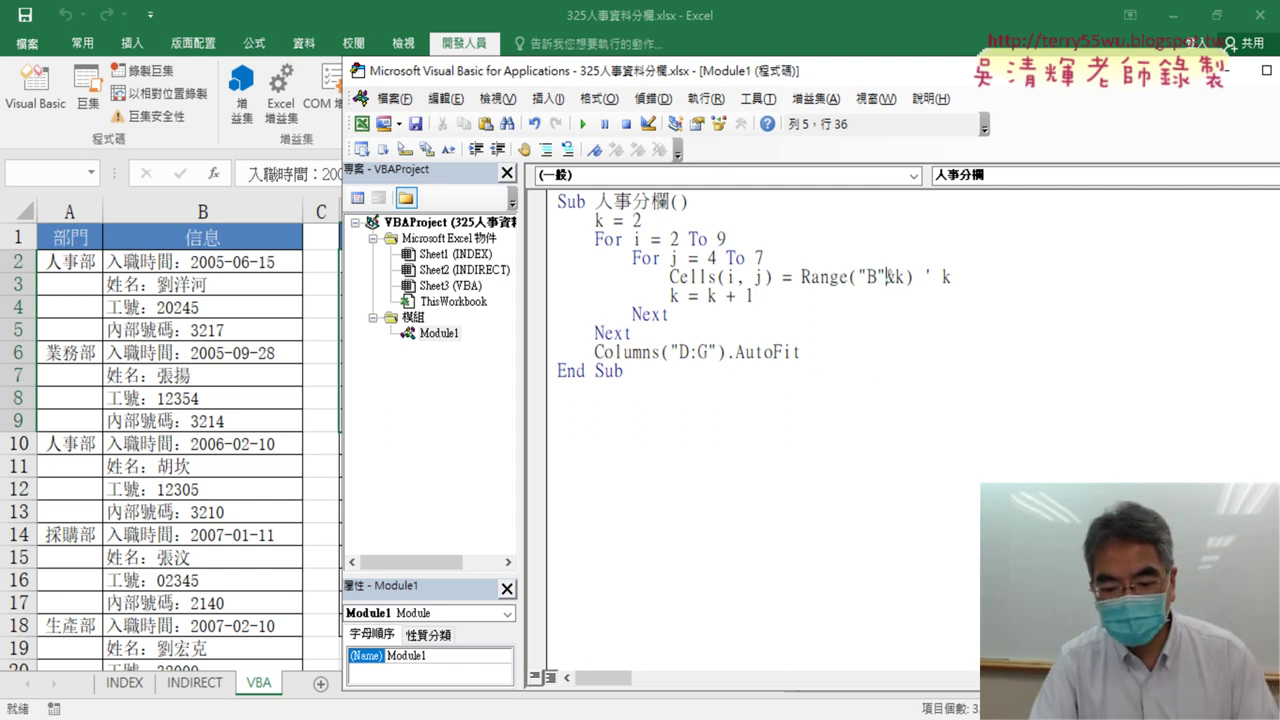
pyautogui.press('Down')
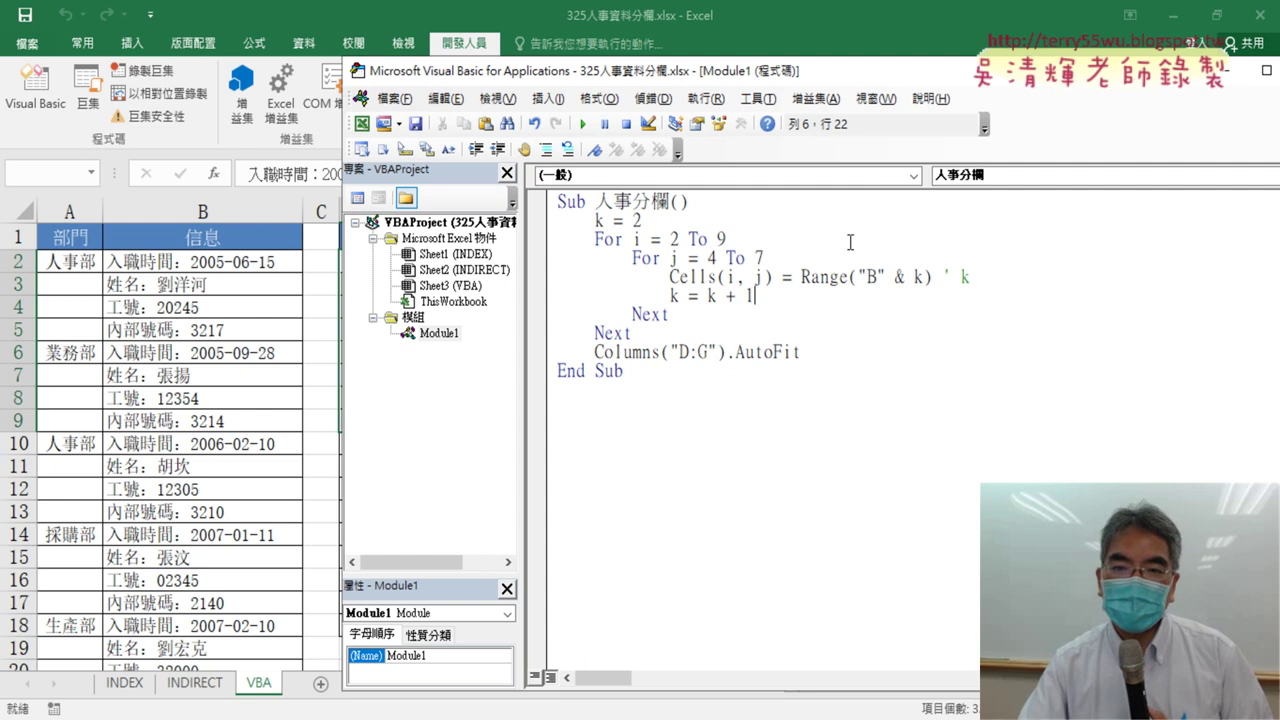
pyautogui.moveTo(748, 62); pyautogui.dragTo(1170, 59)
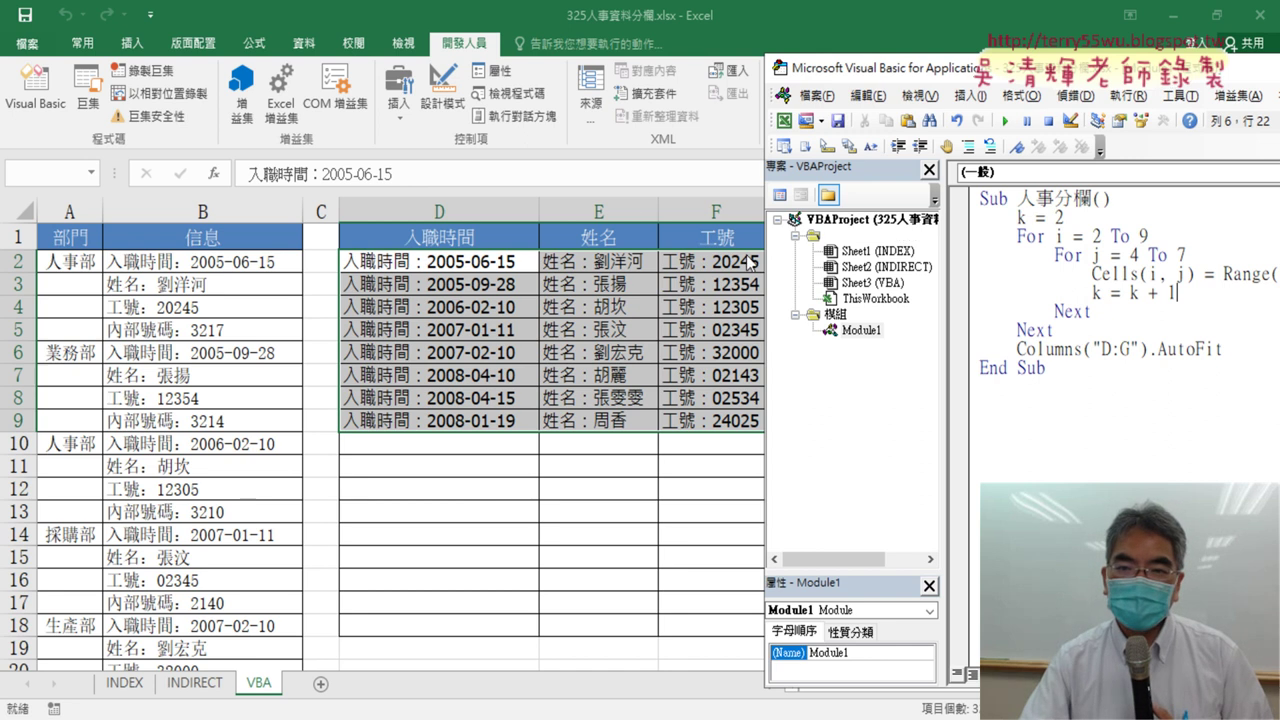
# Wrap Range("B" & k) in a mid( call and begin a len( argument after it
pyautogui.moveTo(957, 77); pyautogui.dragTo(368, 82)
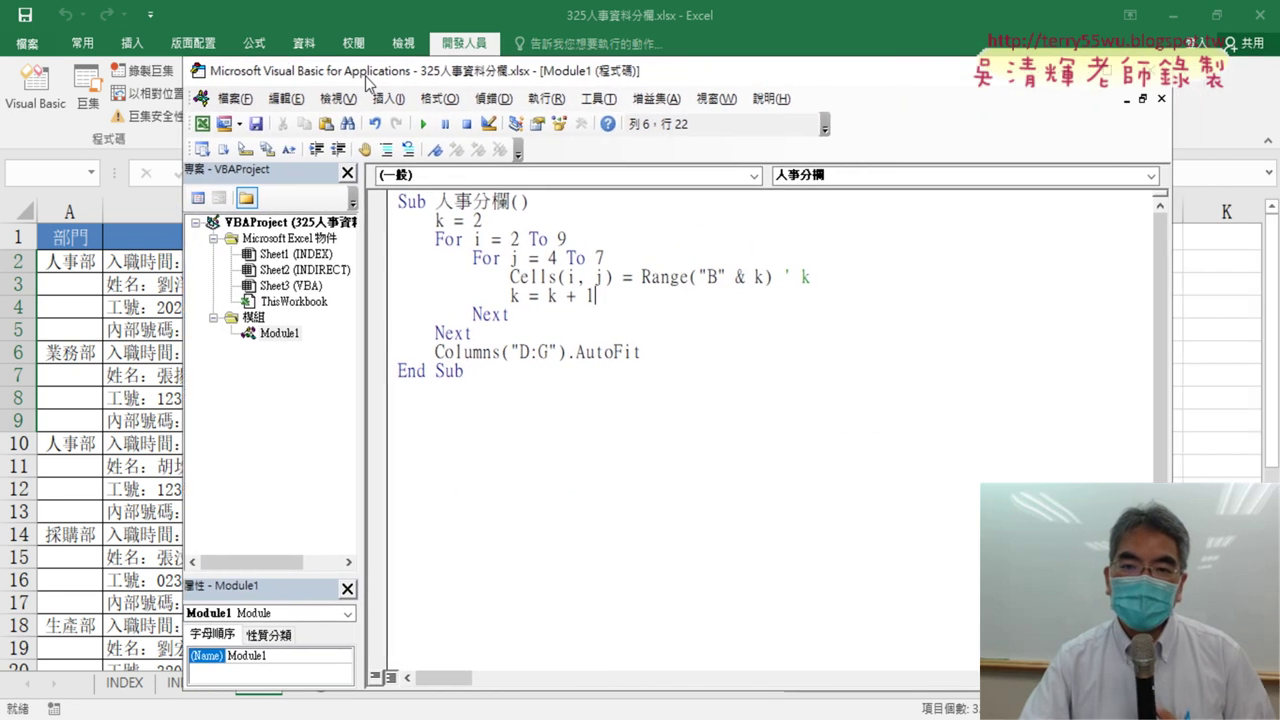
pyautogui.click(640, 276)
pyautogui.write('m')
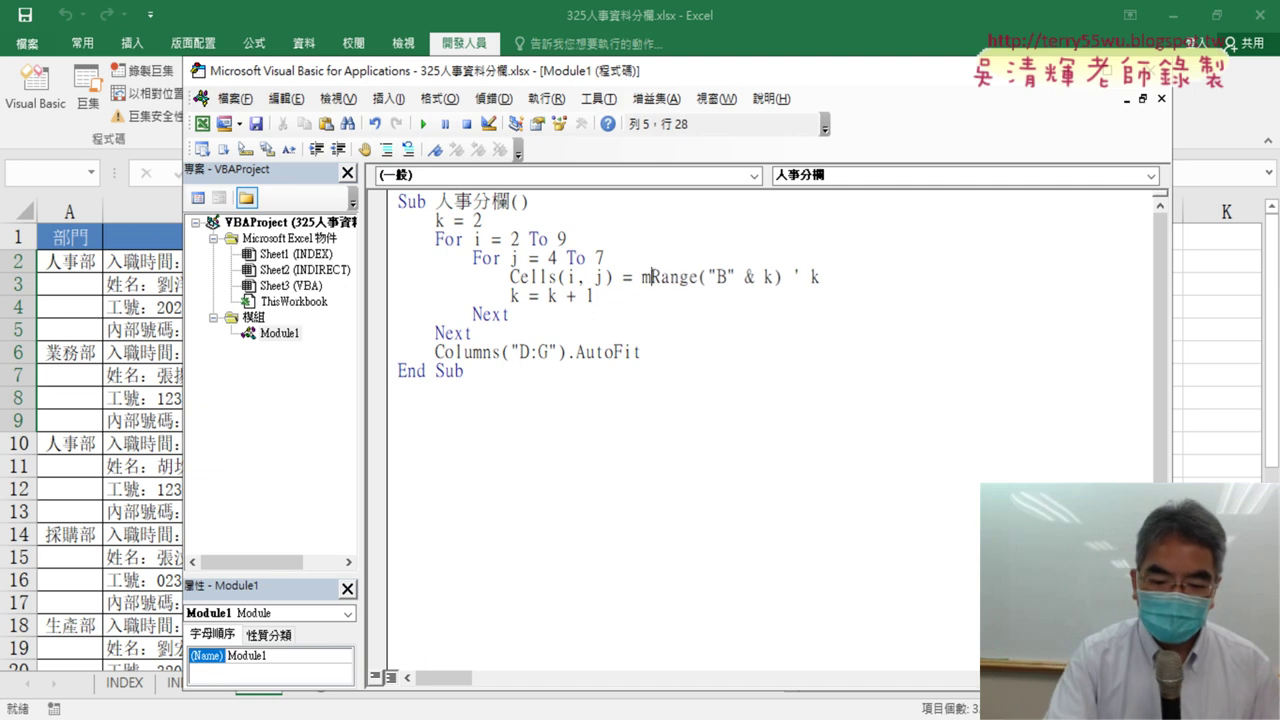
pyautogui.write('id')
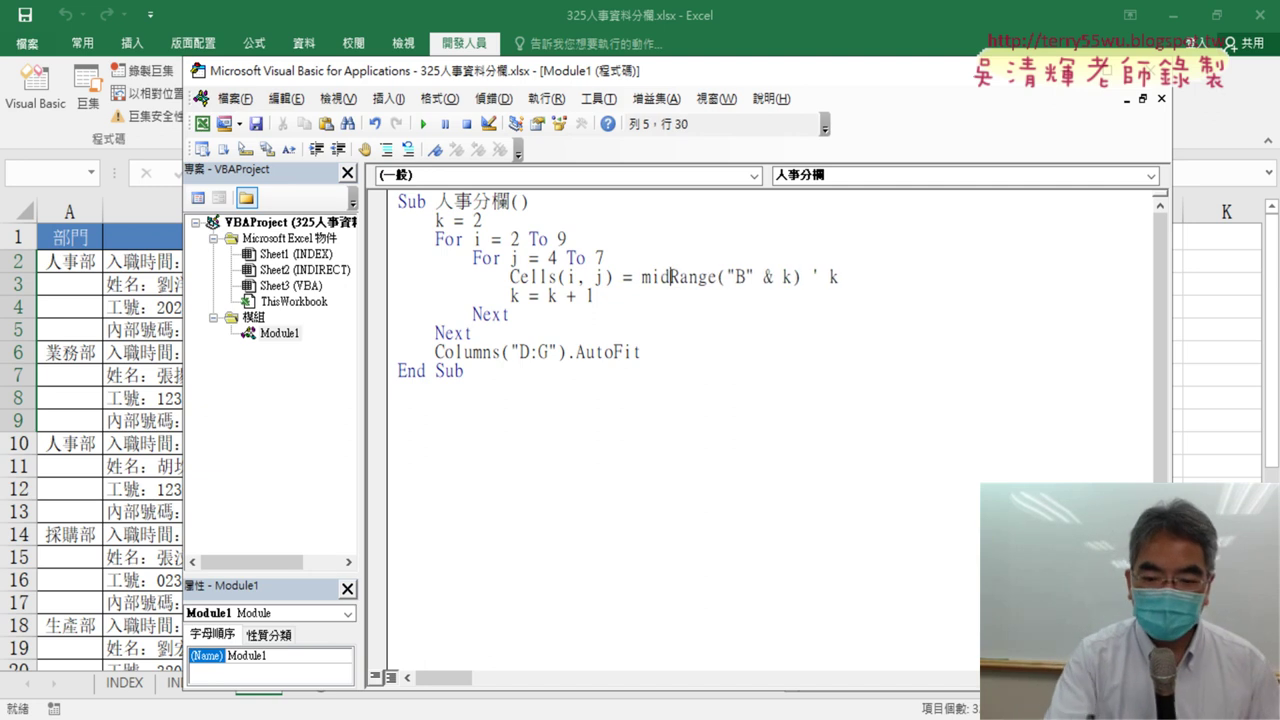
pyautogui.write('(')
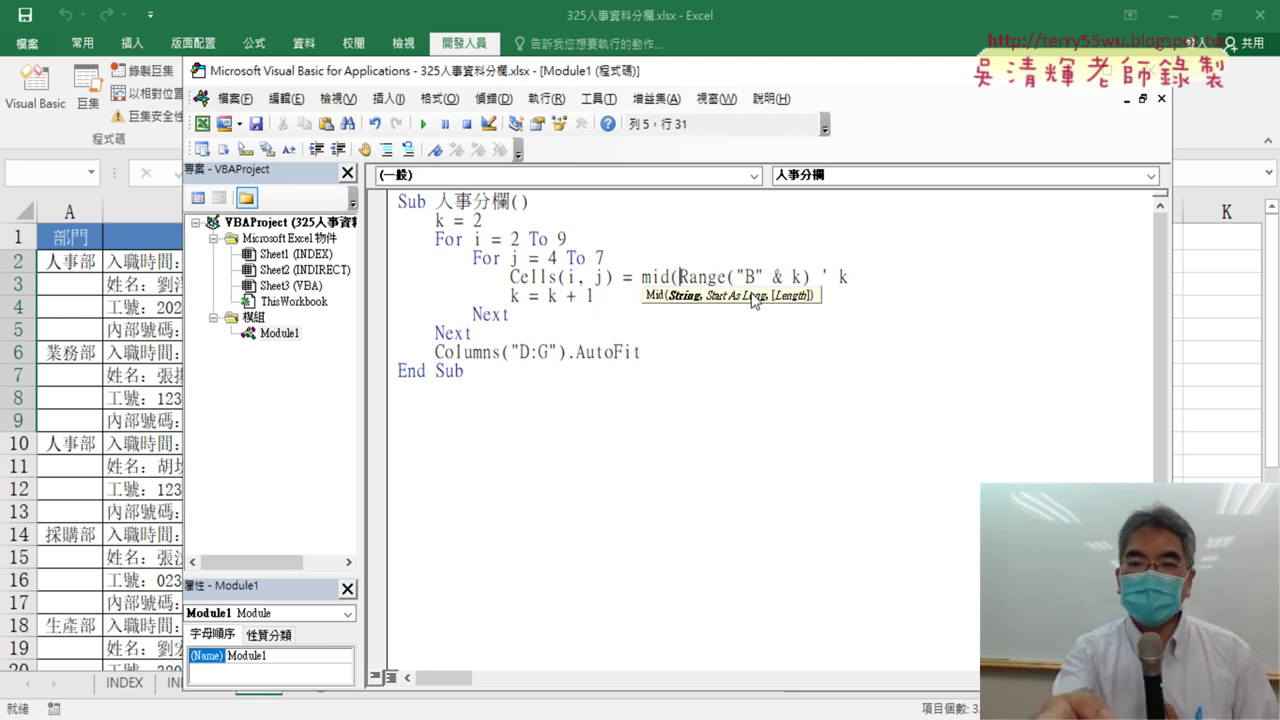
pyautogui.press('Right')
pyautogui.press('Right')
pyautogui.press('Right')
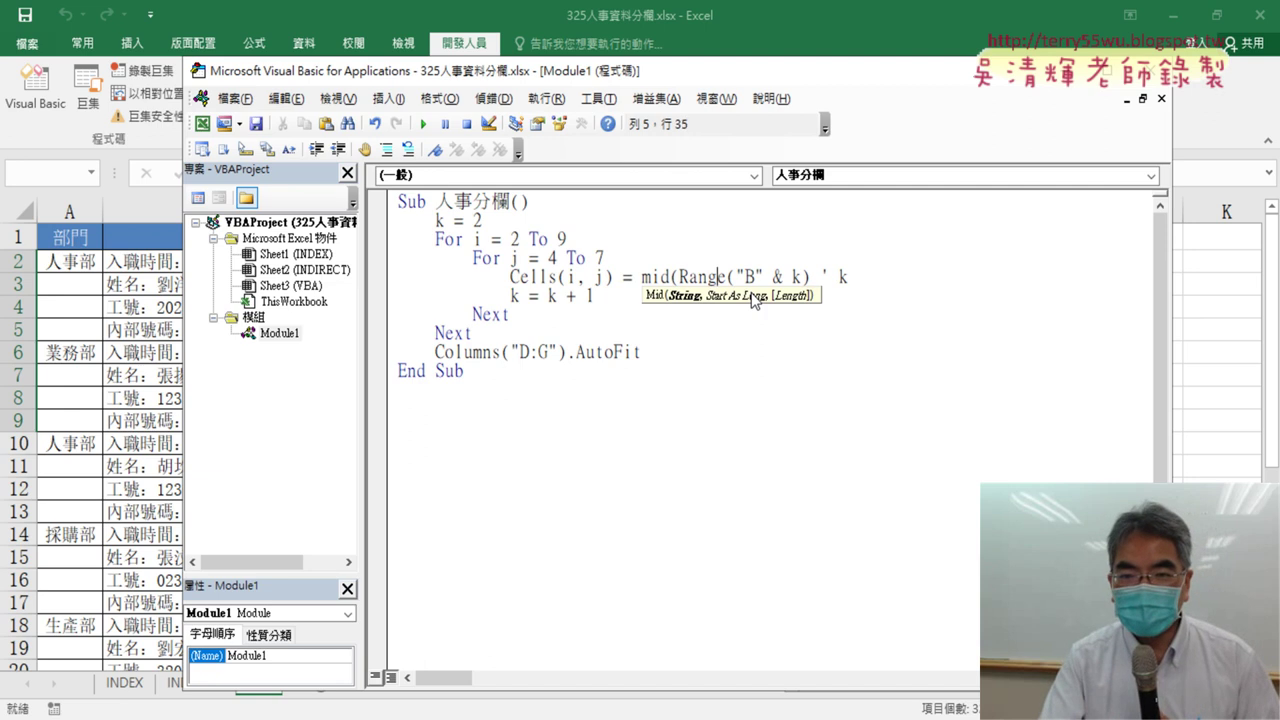
pyautogui.press('Right')
pyautogui.press('Right')
pyautogui.press('Right')
pyautogui.press('Right')
pyautogui.press('Right')
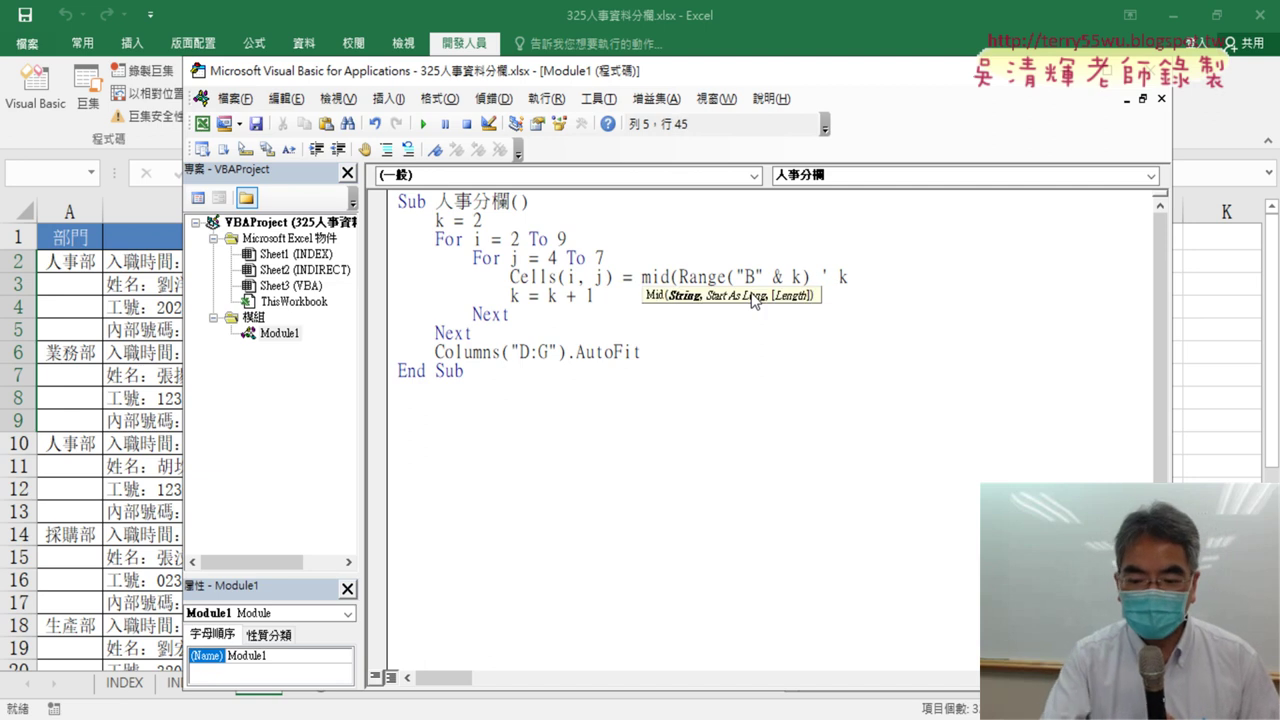
pyautogui.write(',')
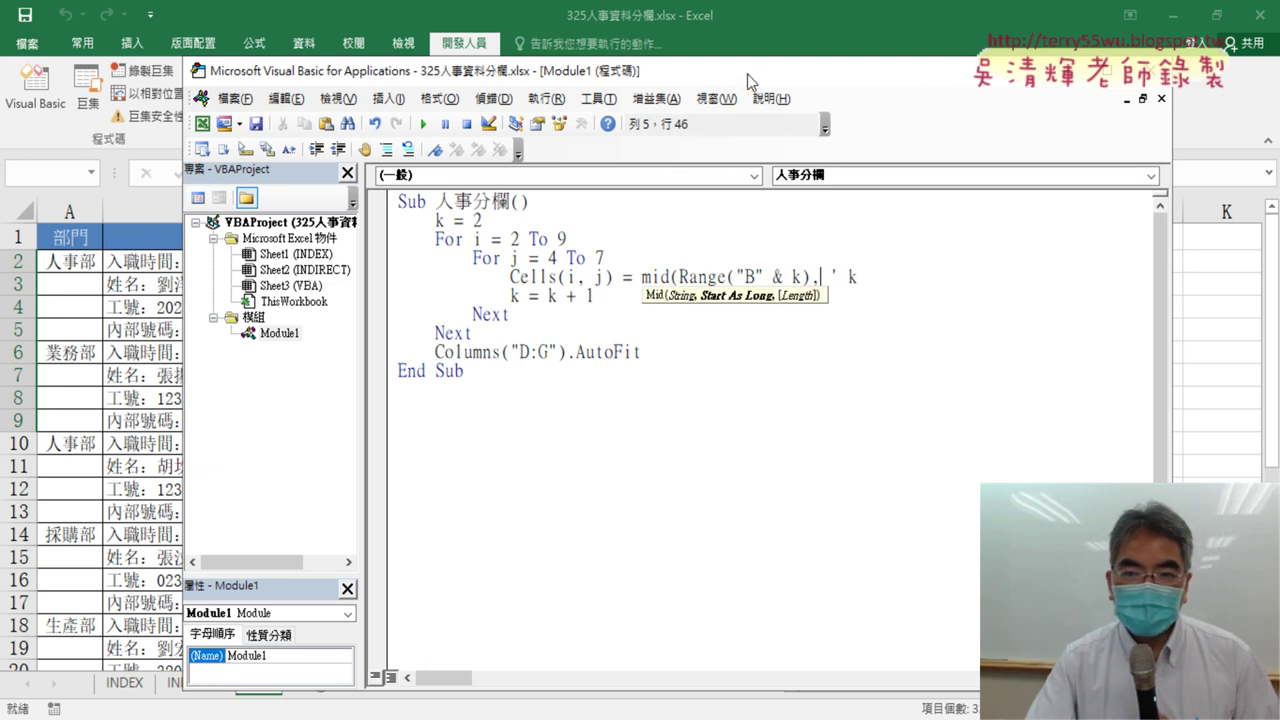
pyautogui.moveTo(747, 74); pyautogui.dragTo(1030, 82)
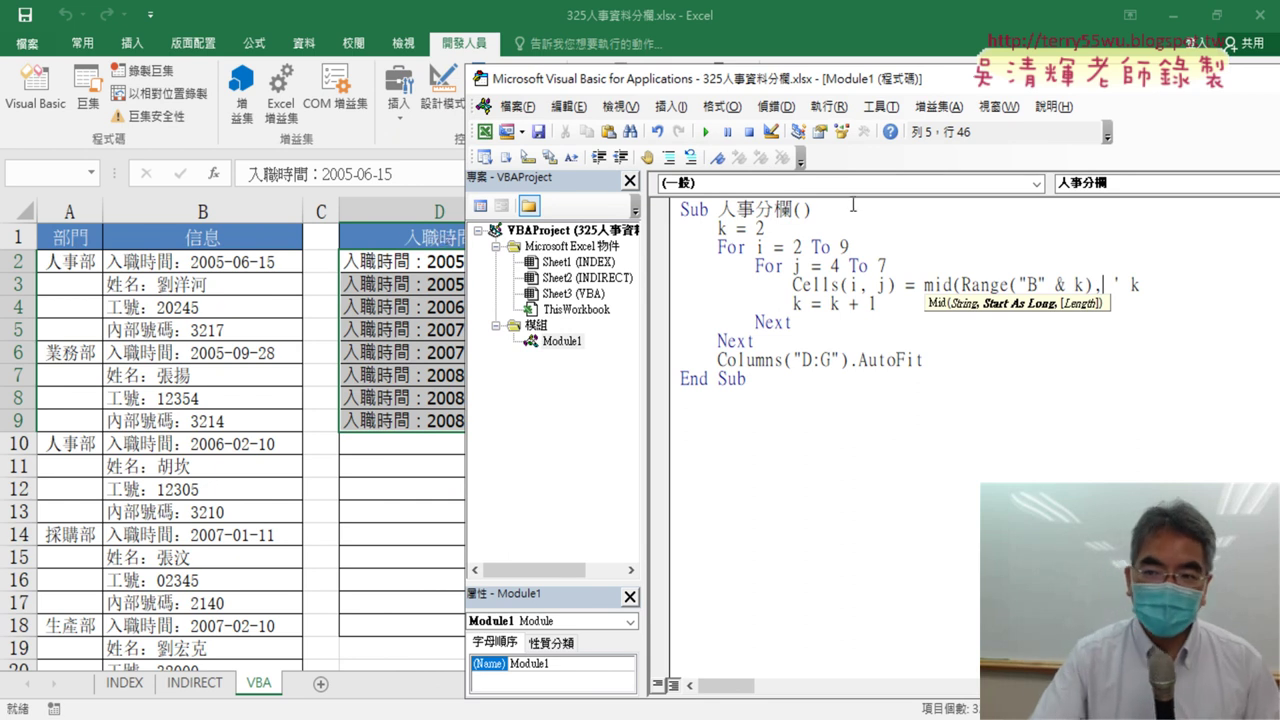
pyautogui.write('1')
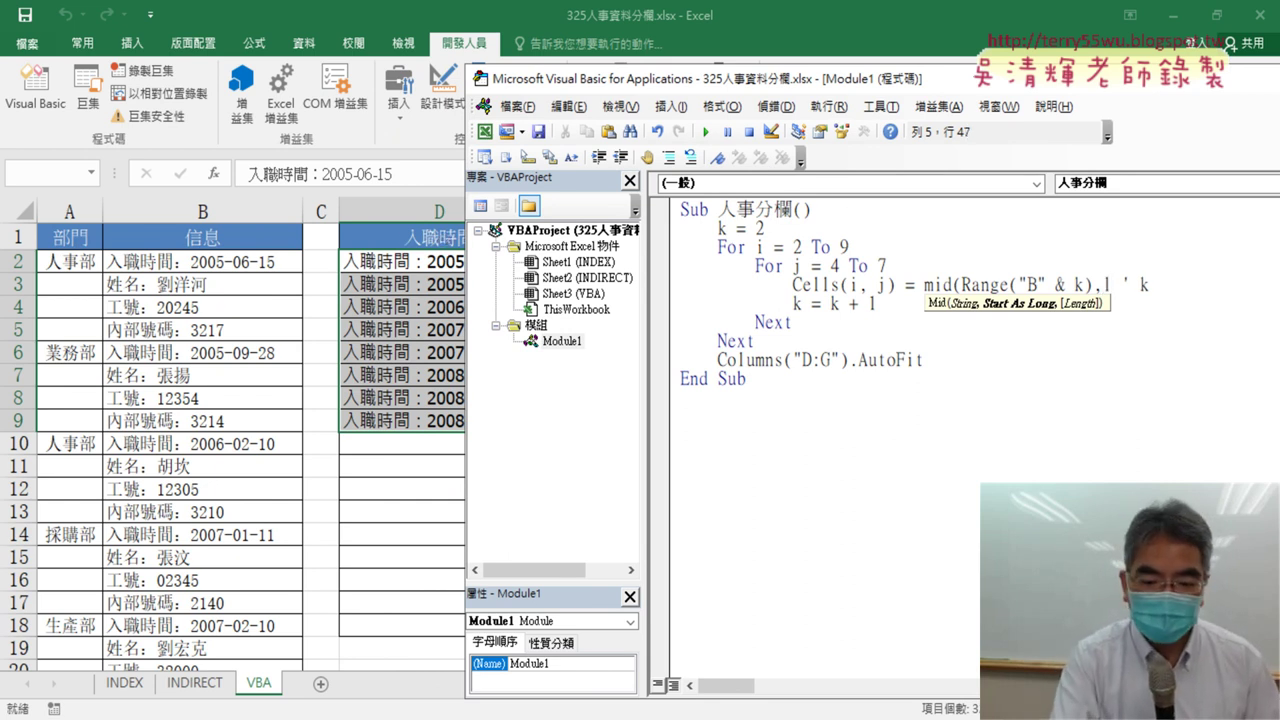
pyautogui.write('en')
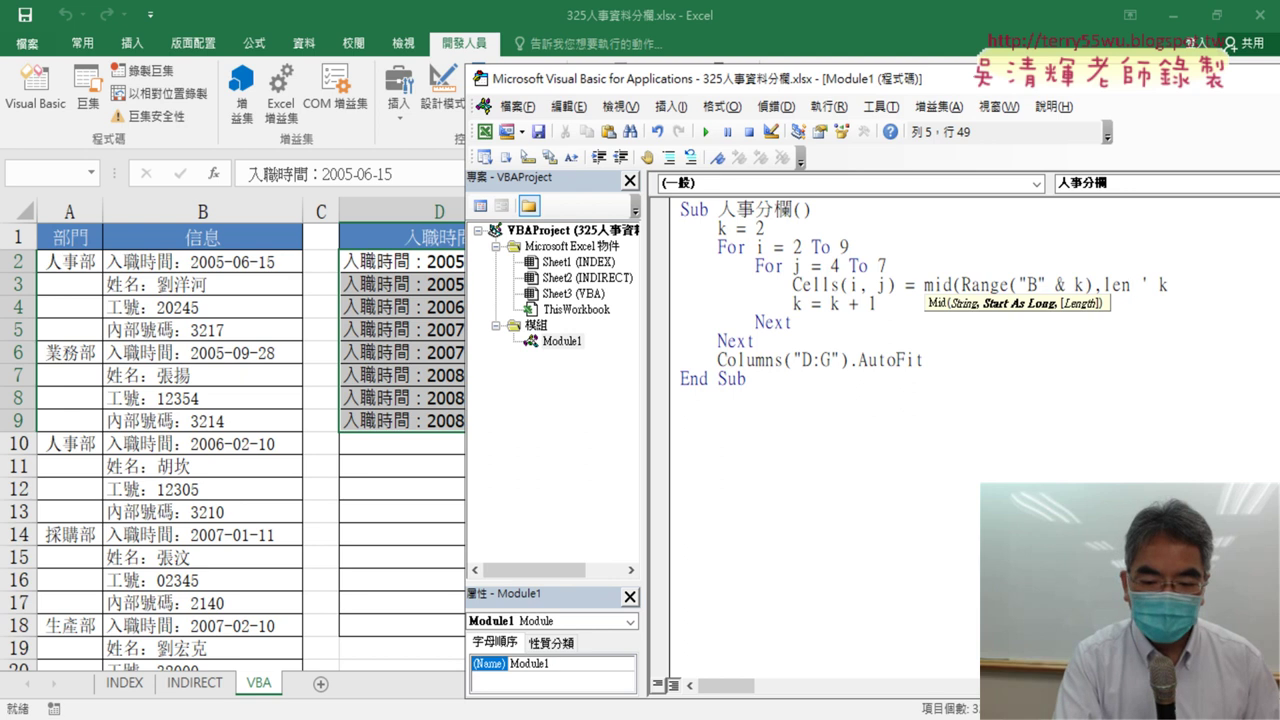
pyautogui.write('(')
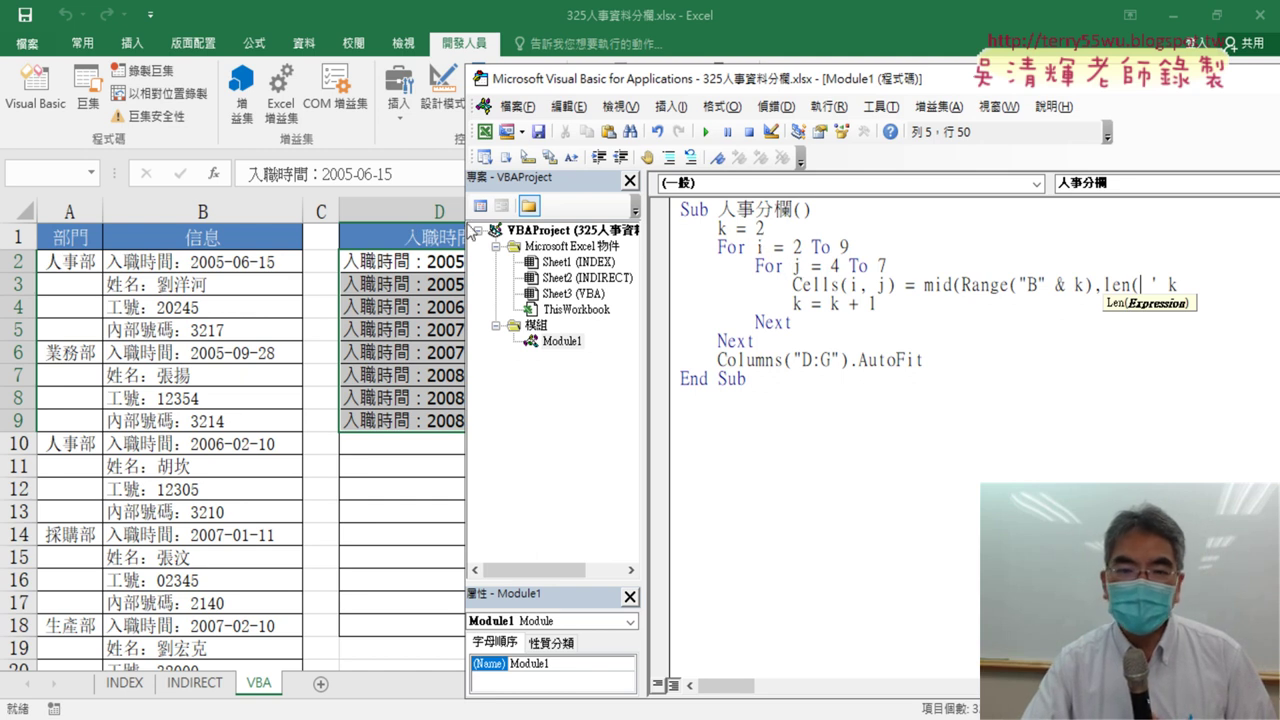
# Complete the line as Mid(Range("B" & k), Len(Cells(1, j)) + 2, 99)
pyautogui.write('ce')
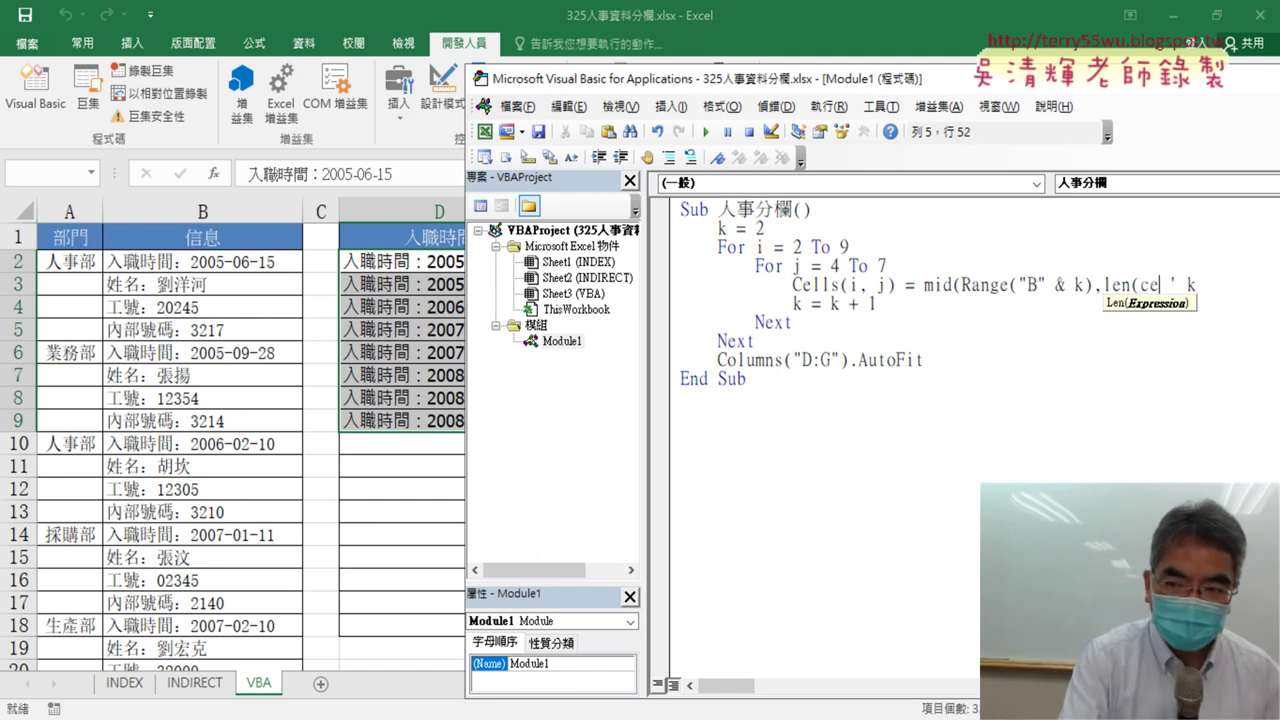
pyautogui.write('lls')
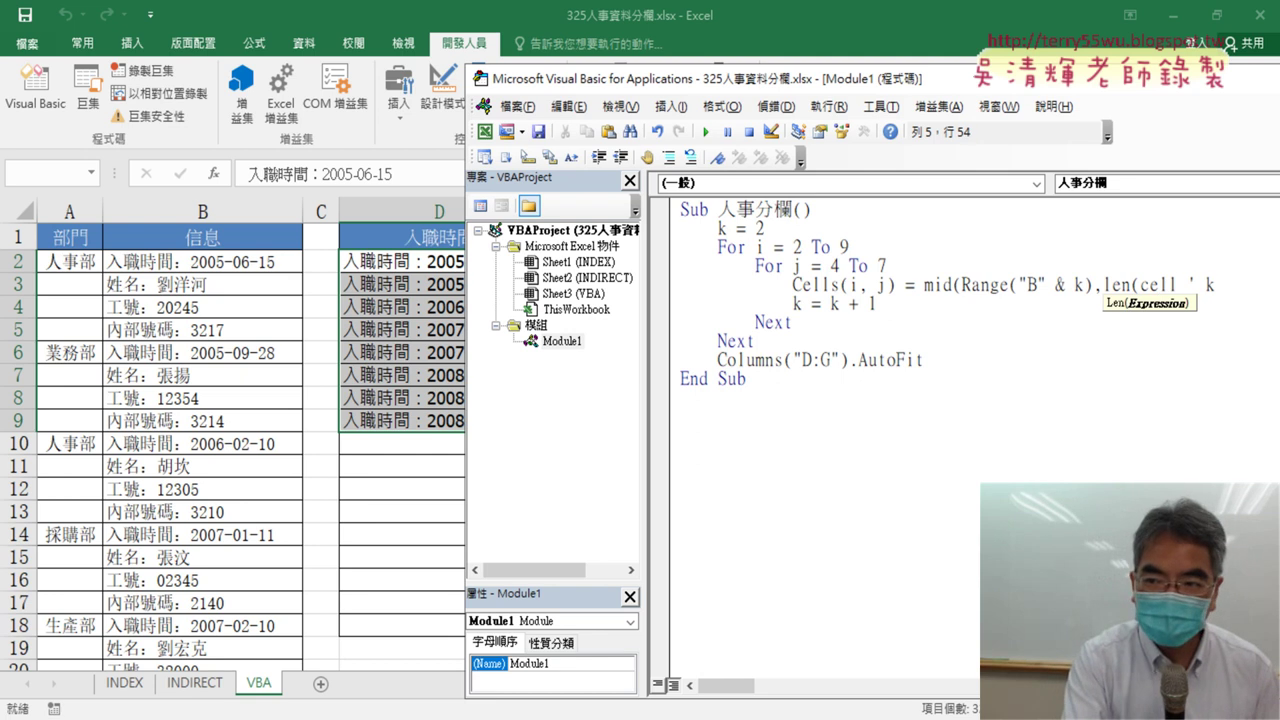
pyautogui.write('(1')
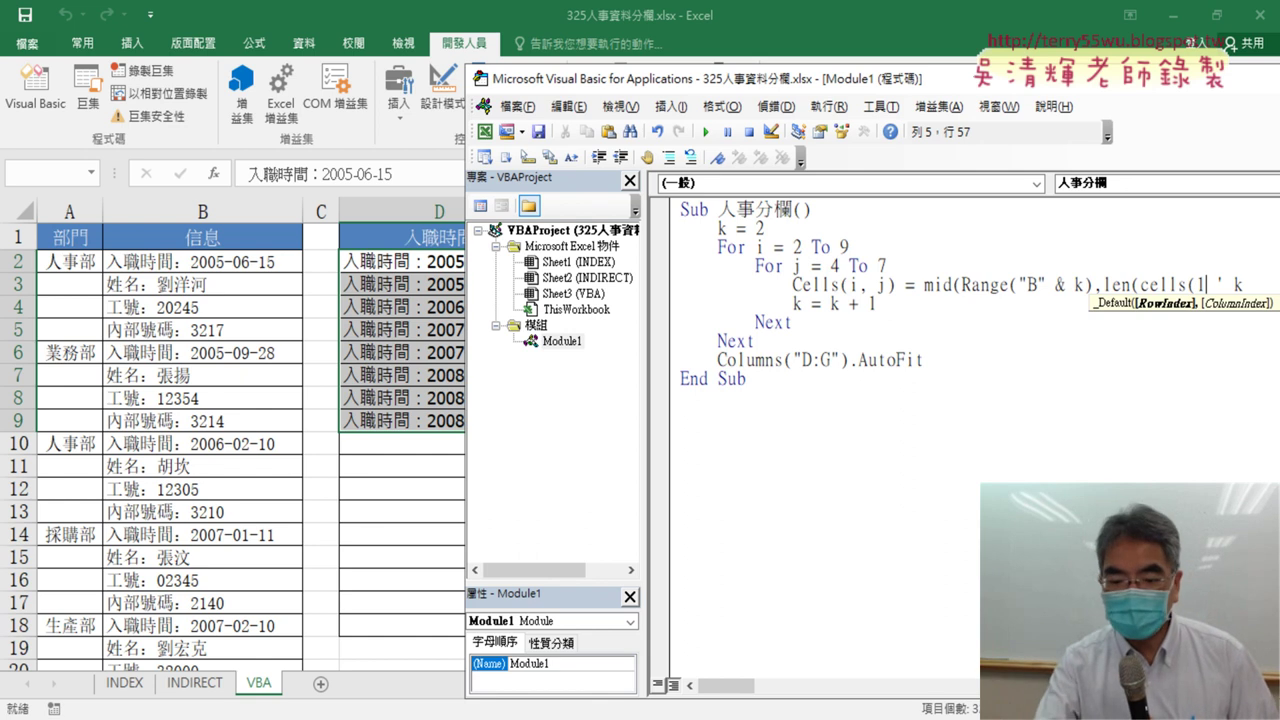
pyautogui.write(',i')
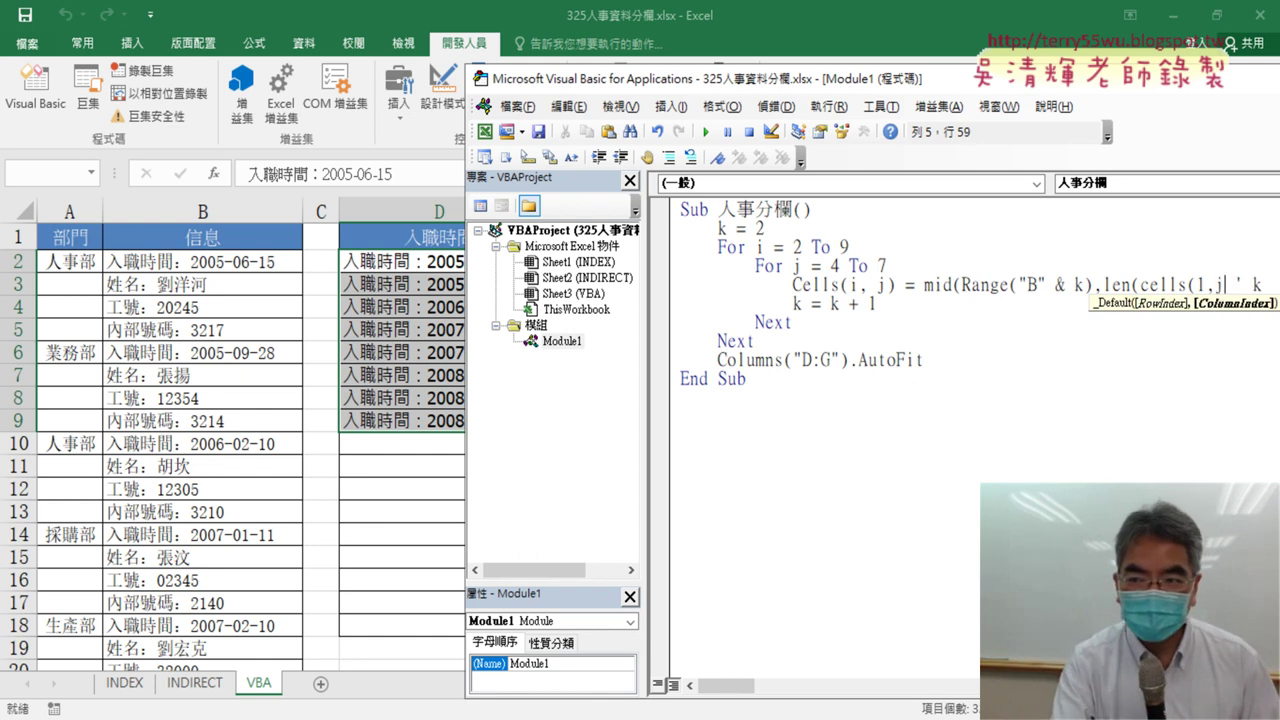
pyautogui.write(')')
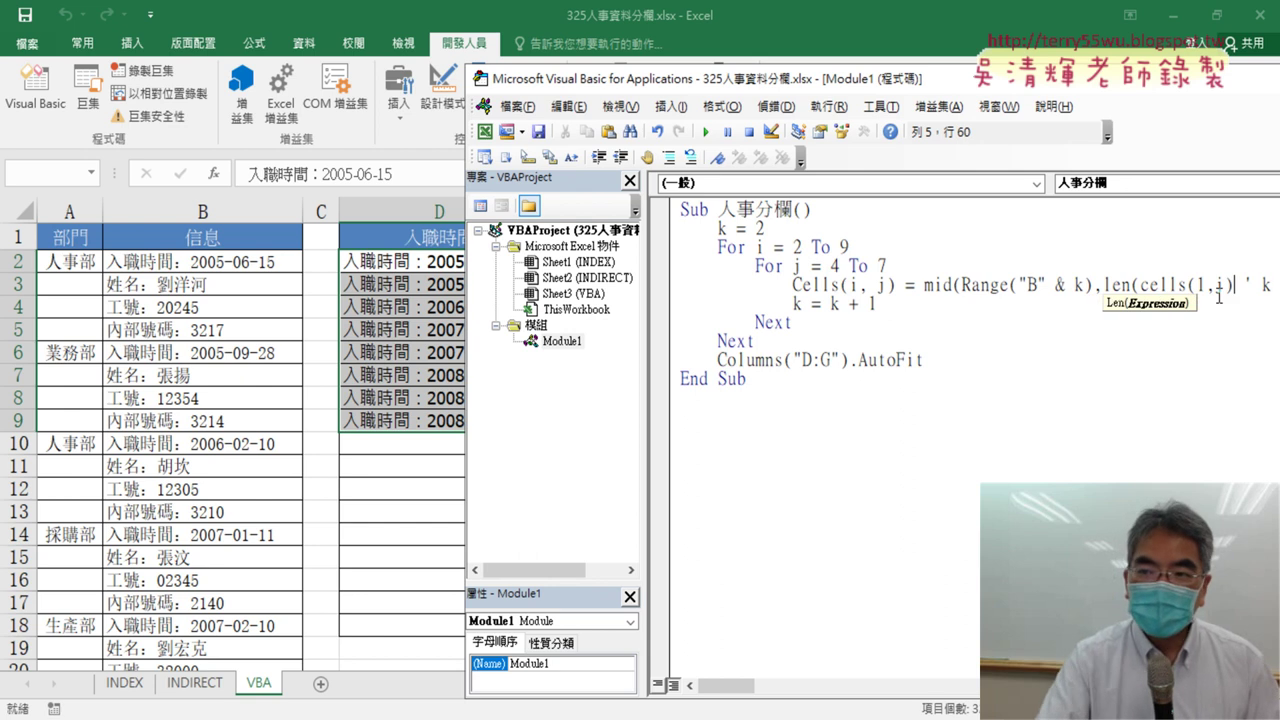
pyautogui.moveTo(1027, 90); pyautogui.dragTo(921, 76)
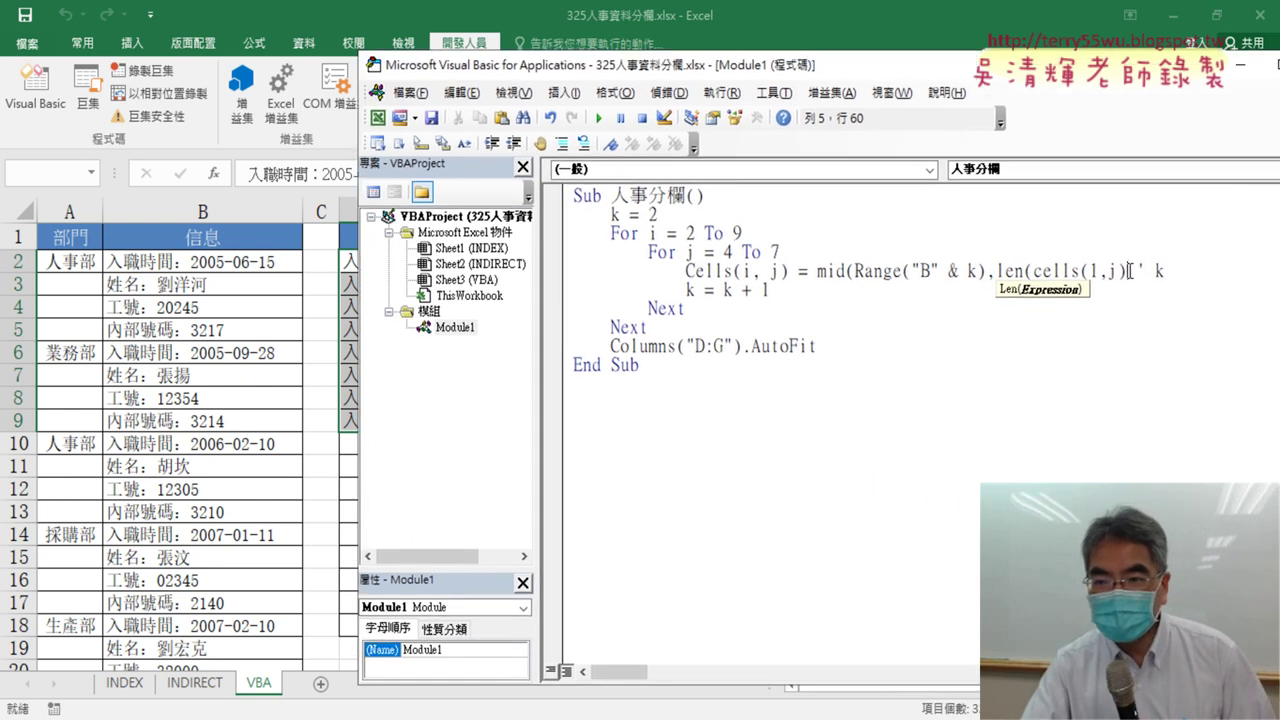
pyautogui.moveTo(1128, 271); pyautogui.dragTo(1040, 271)
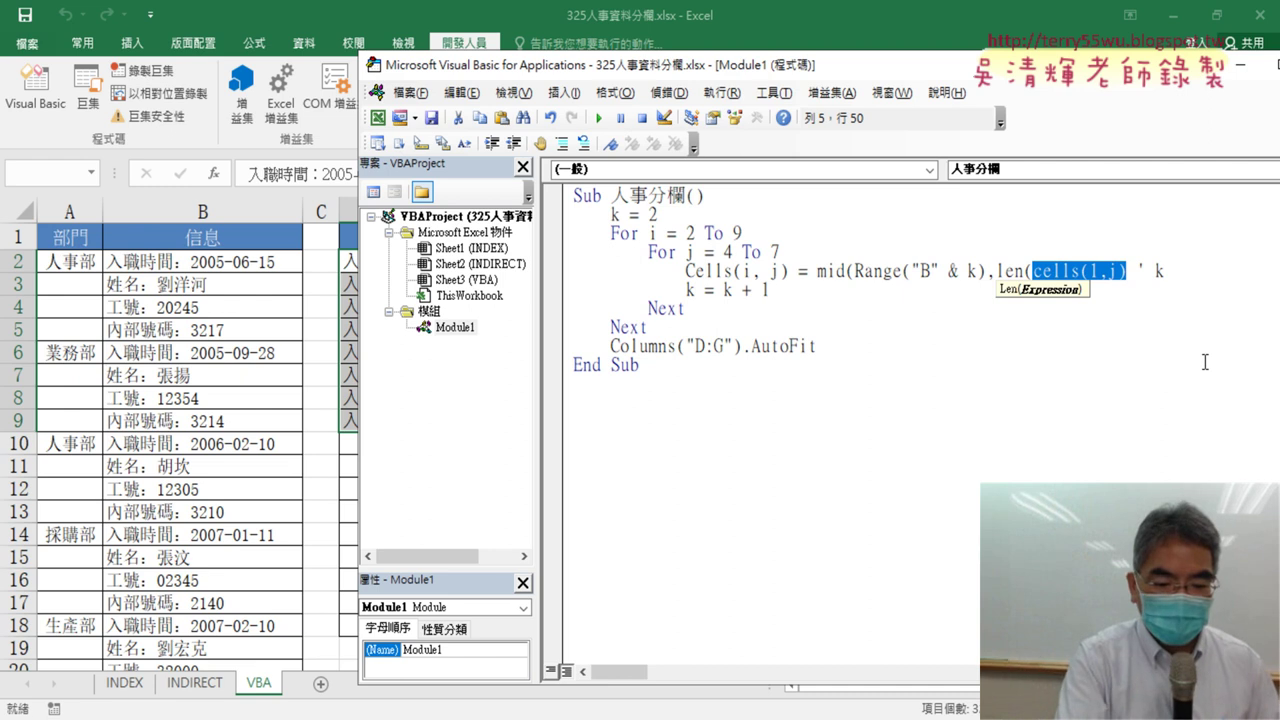
pyautogui.hotkey('ctrl', '2')
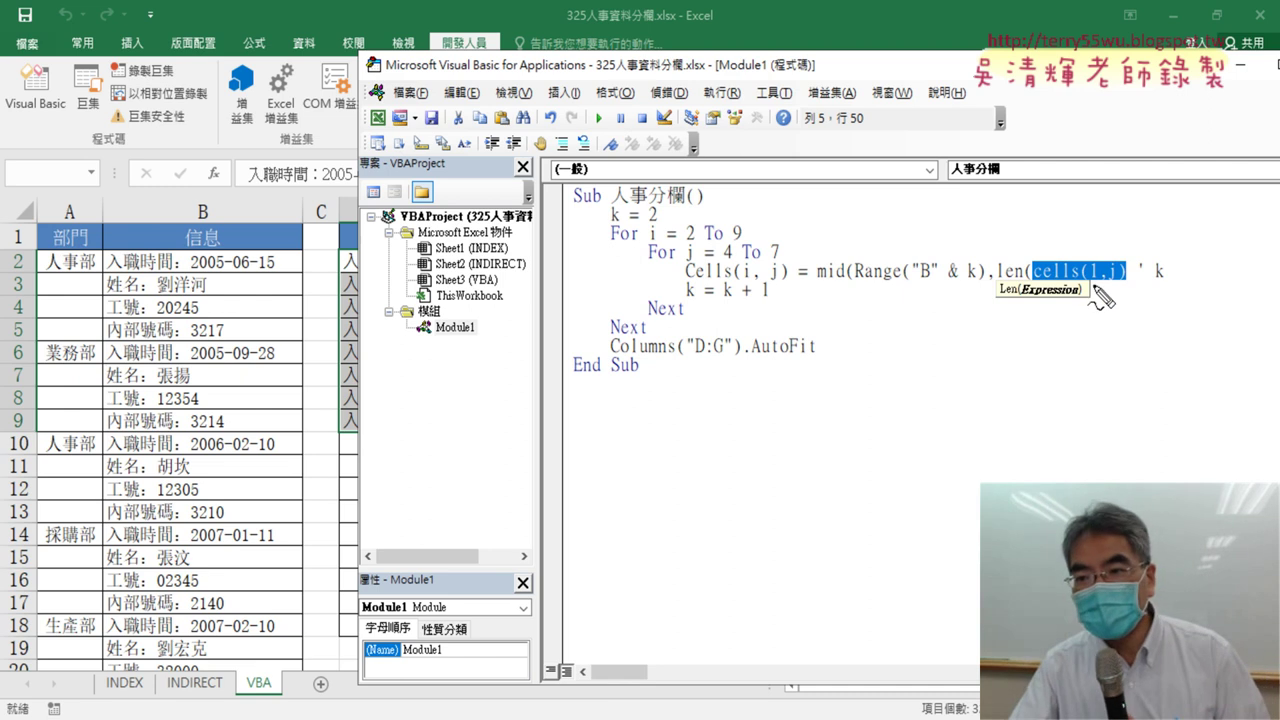
pyautogui.moveTo(1091, 283); pyautogui.dragTo(1095, 281)
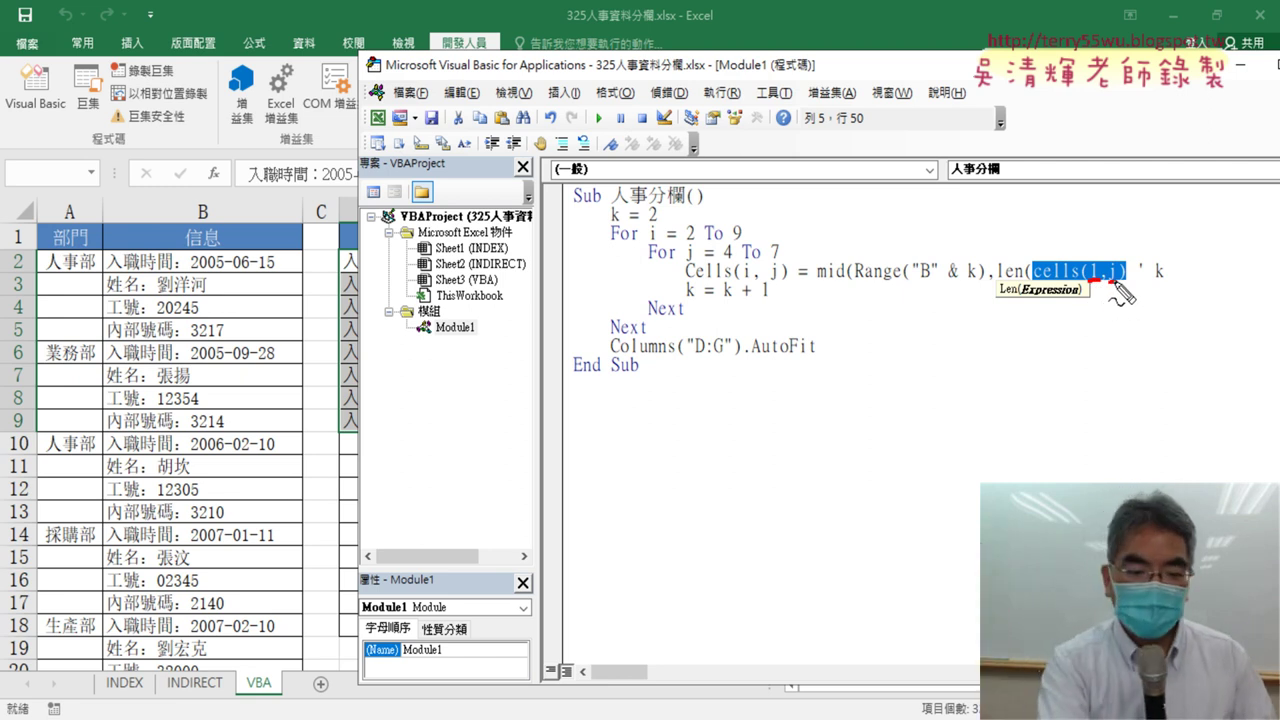
pyautogui.press('Escape')
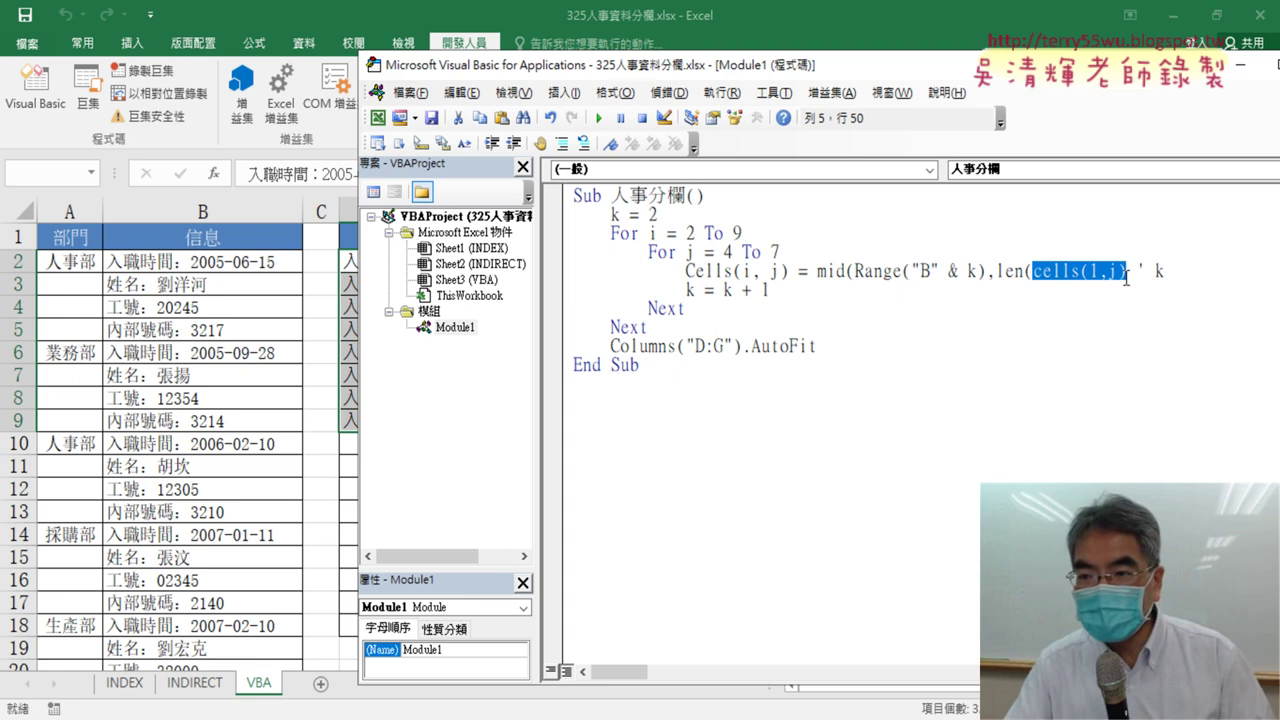
pyautogui.click(1128, 270)
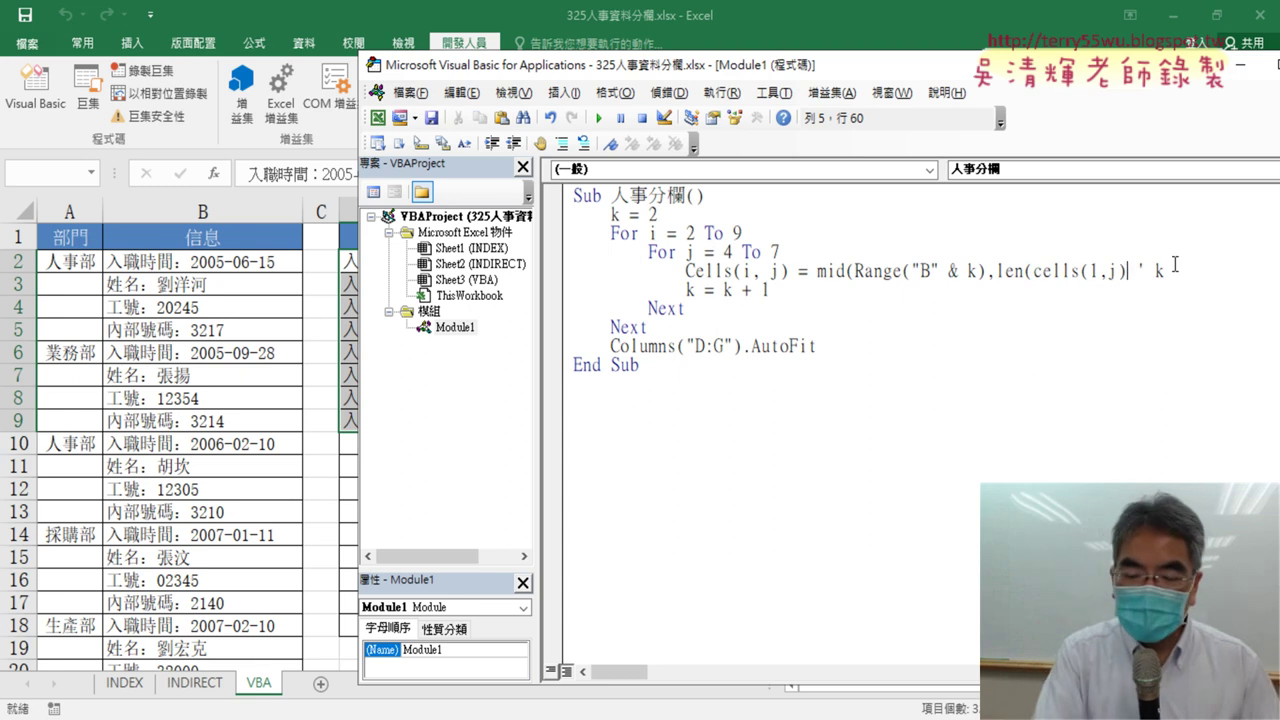
pyautogui.write(')')
pyautogui.write('+2')
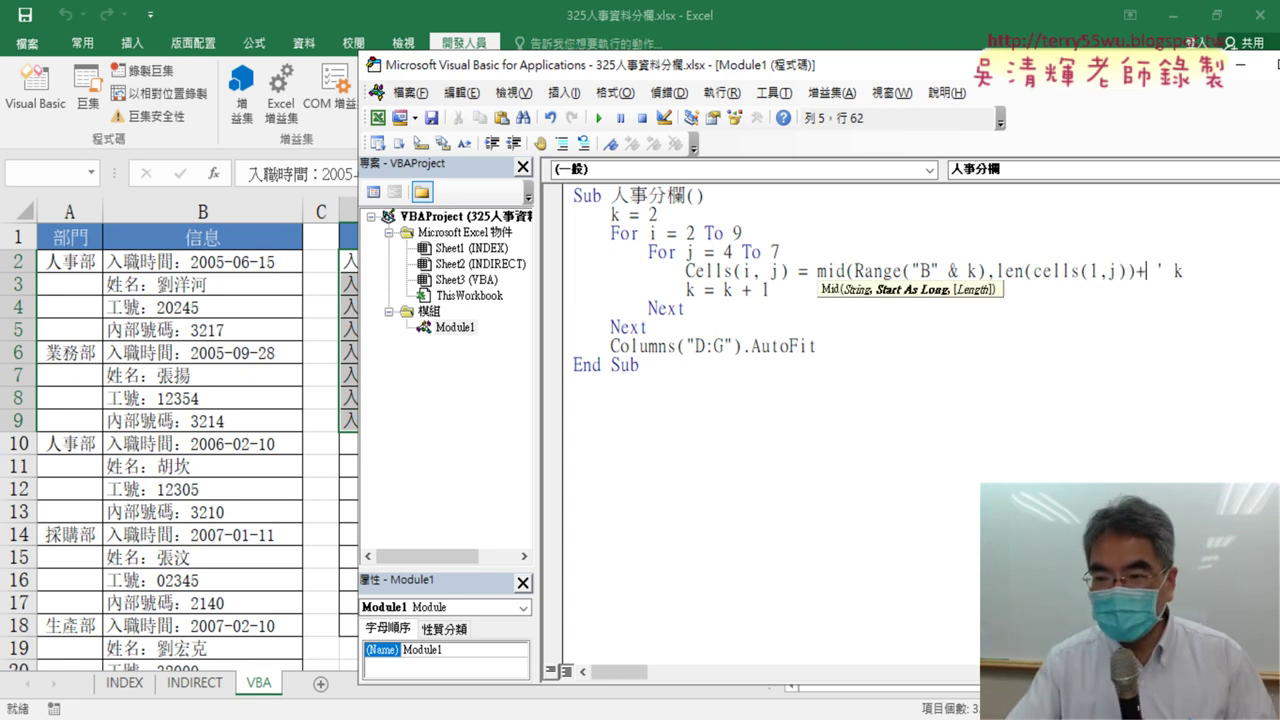
pyautogui.write(',99')
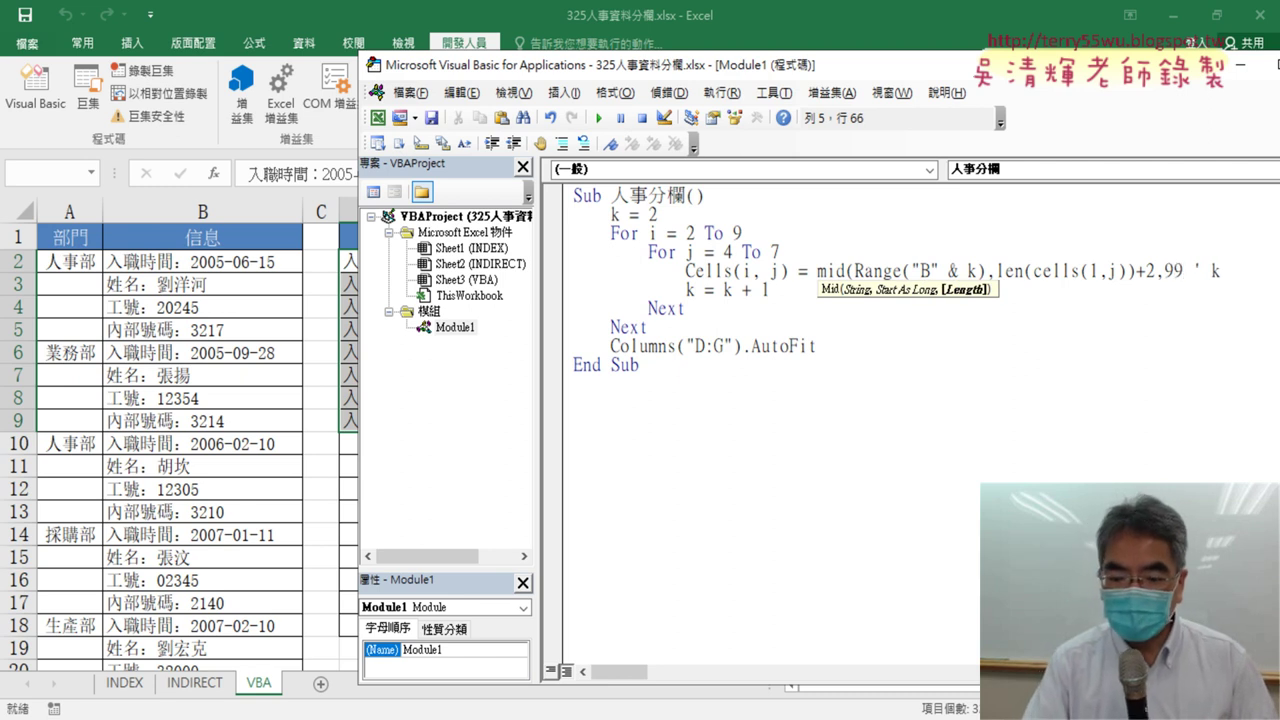
pyautogui.write(')')
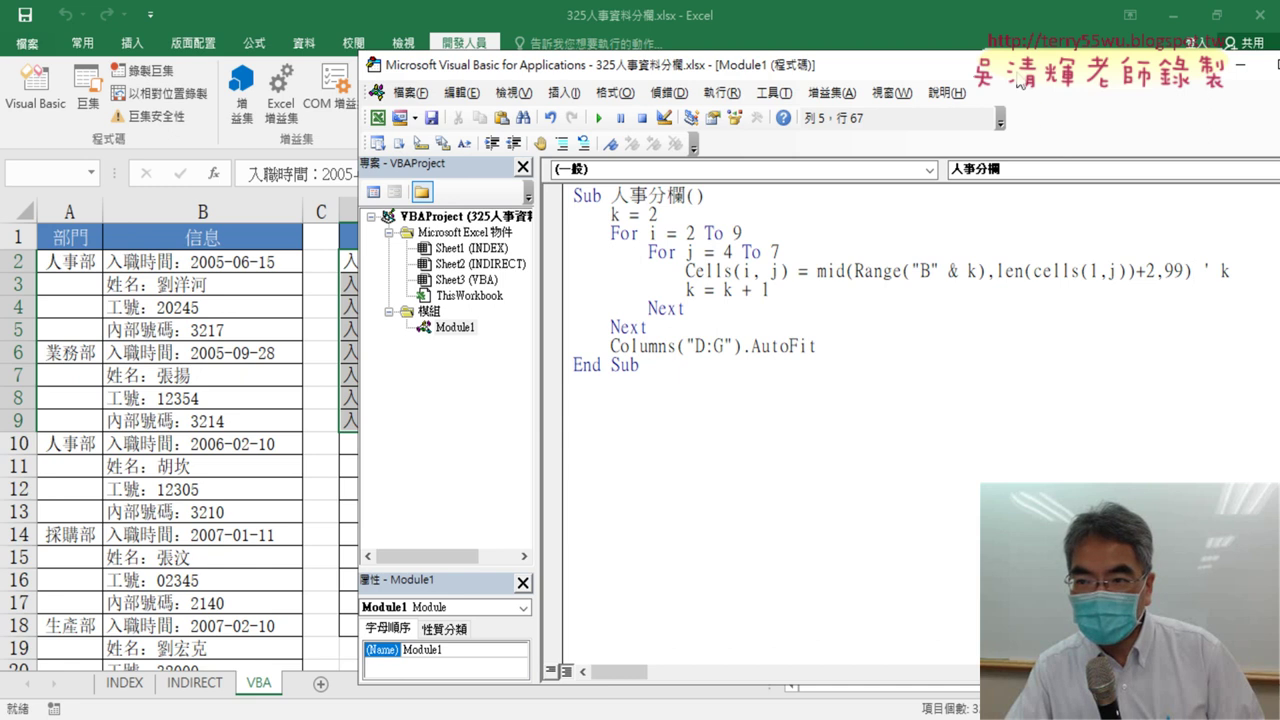
pyautogui.moveTo(1020, 80); pyautogui.dragTo(978, 78)
pyautogui.click(963, 362)
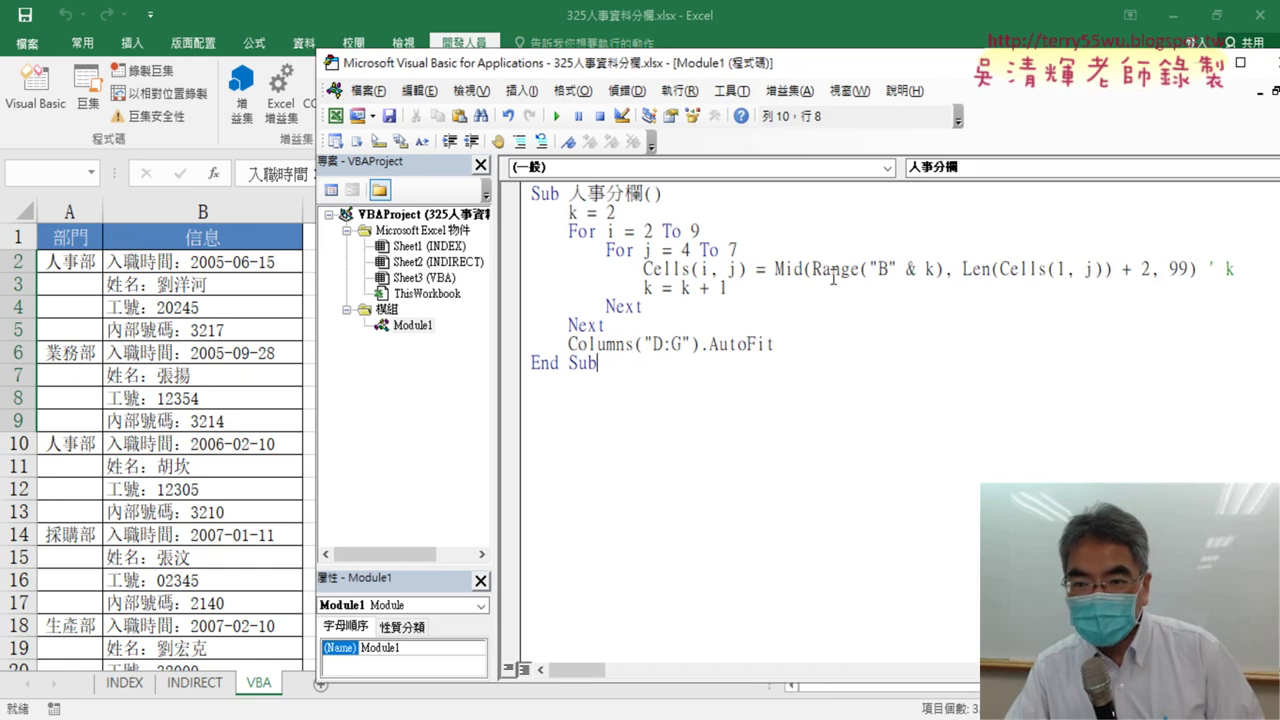
pyautogui.moveTo(815, 268); pyautogui.dragTo(936, 270)
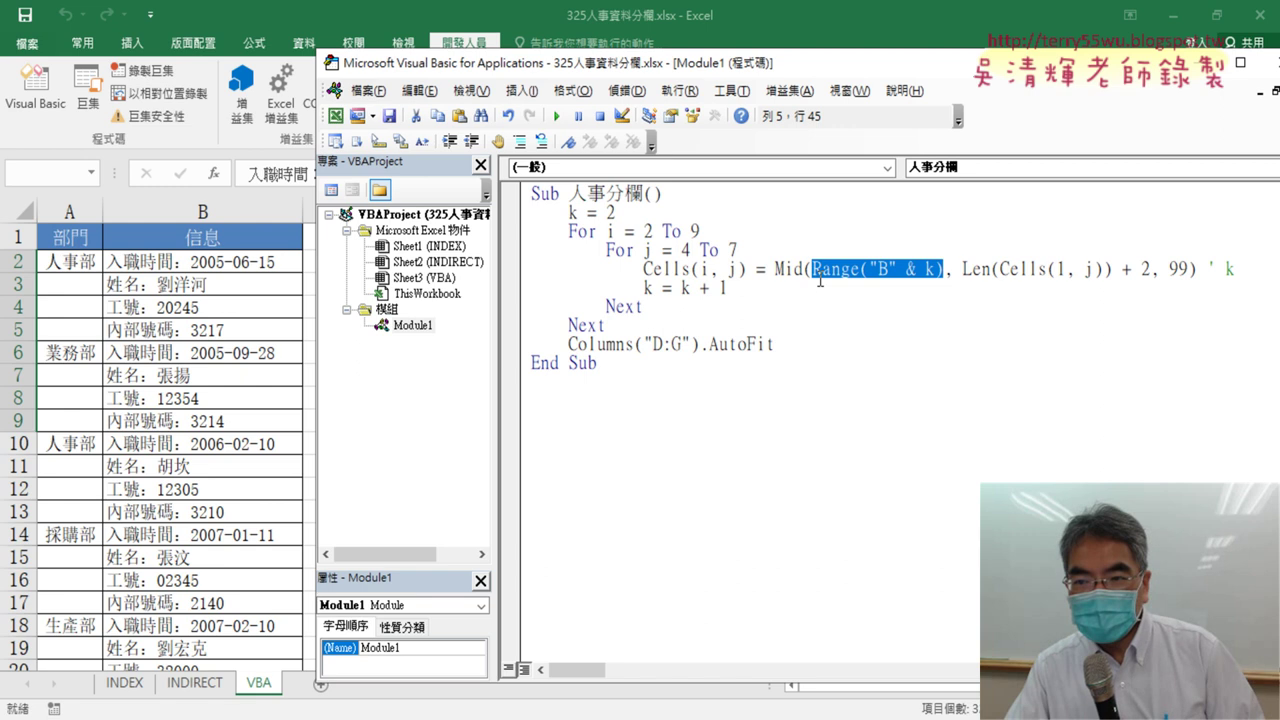
pyautogui.moveTo(1000, 268); pyautogui.dragTo(1105, 268)
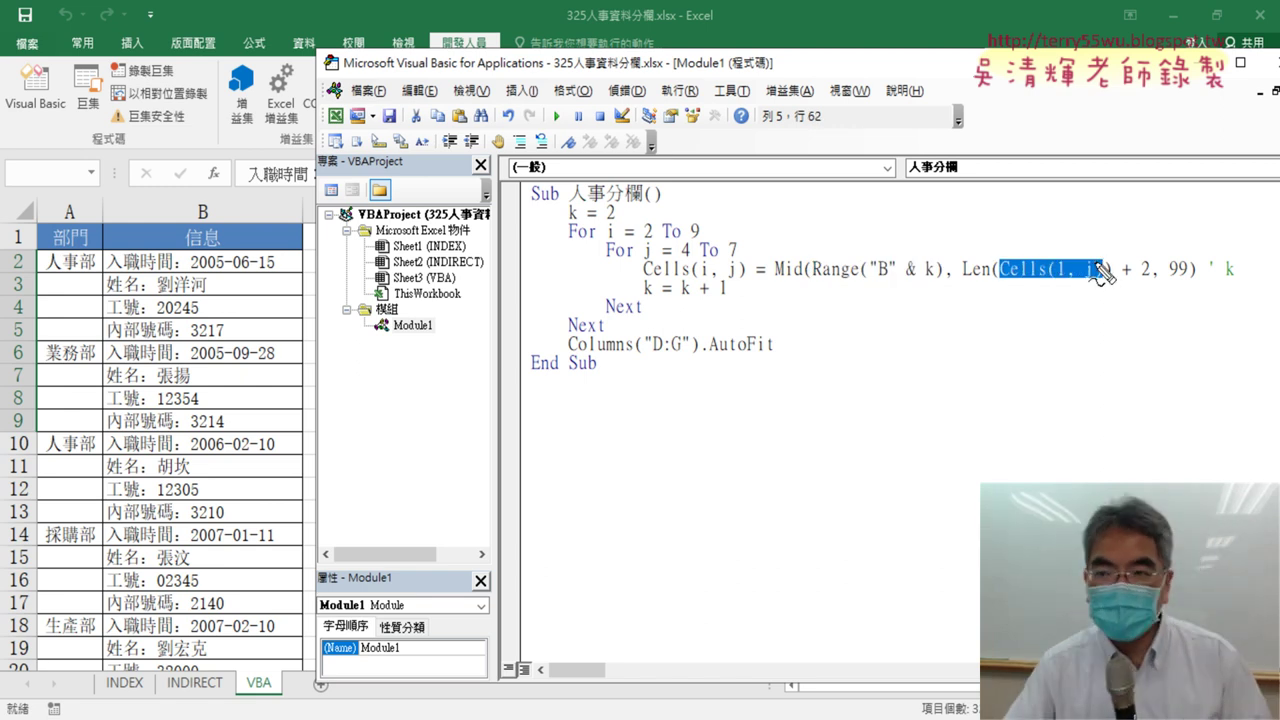
pyautogui.moveTo(1012, 208)
pyautogui.mouseDown()
pyautogui.moveTo(1012, 245)
pyautogui.moveTo(1043, 226)
pyautogui.moveTo(1006, 252)
pyautogui.mouseUp()
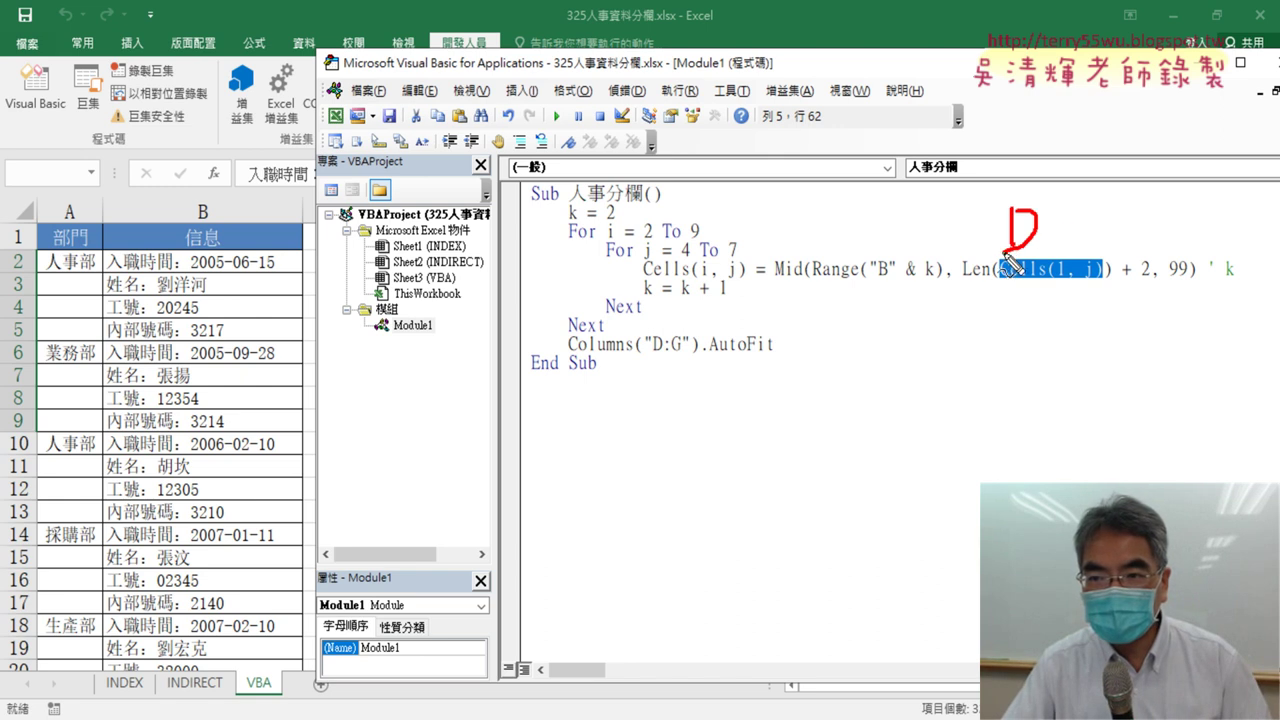
pyautogui.moveTo(1068, 208); pyautogui.dragTo(1066, 250)
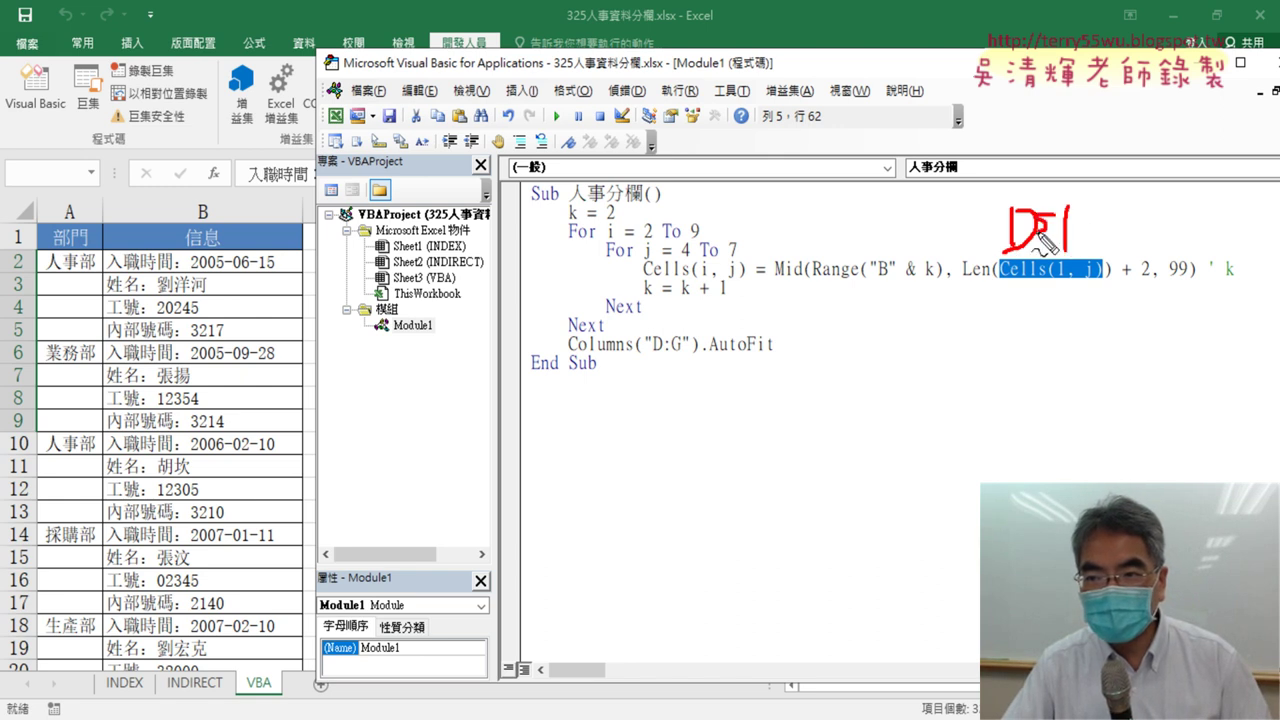
pyautogui.moveTo(1050, 220); pyautogui.dragTo(1080, 262)
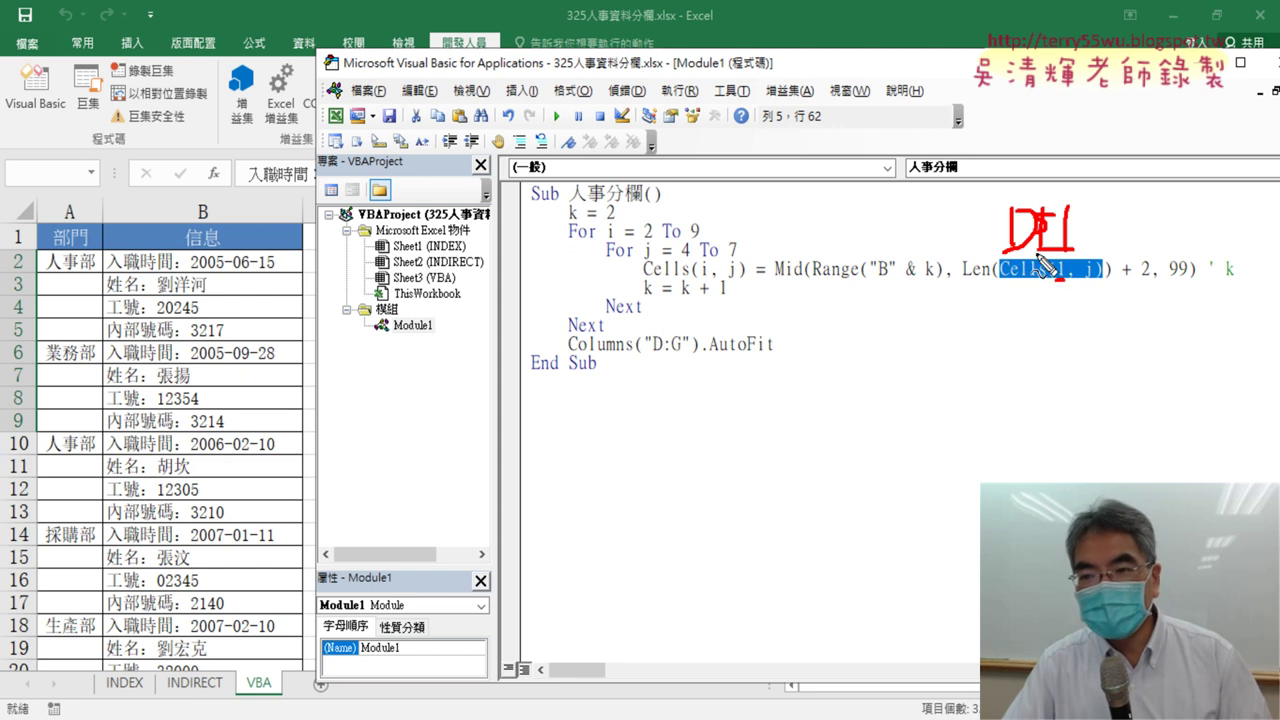
pyautogui.click(1086, 280)
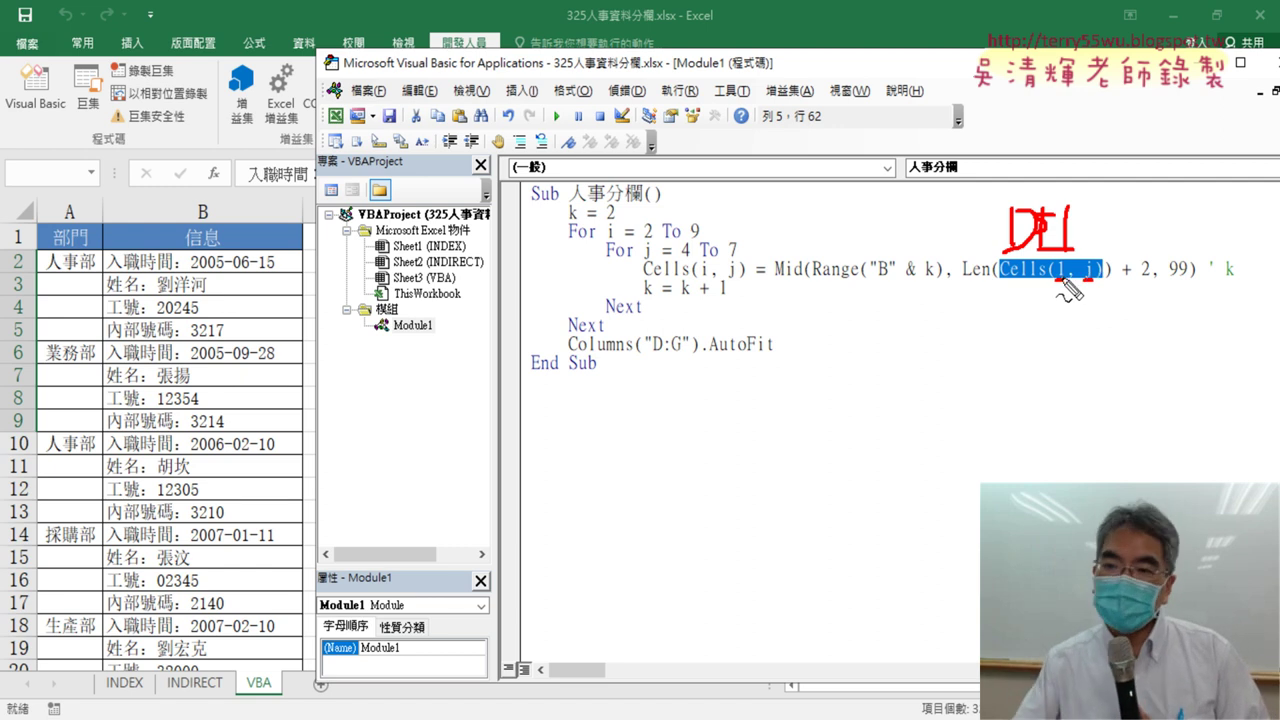
pyautogui.moveTo(1117, 284); pyautogui.dragTo(1152, 299)
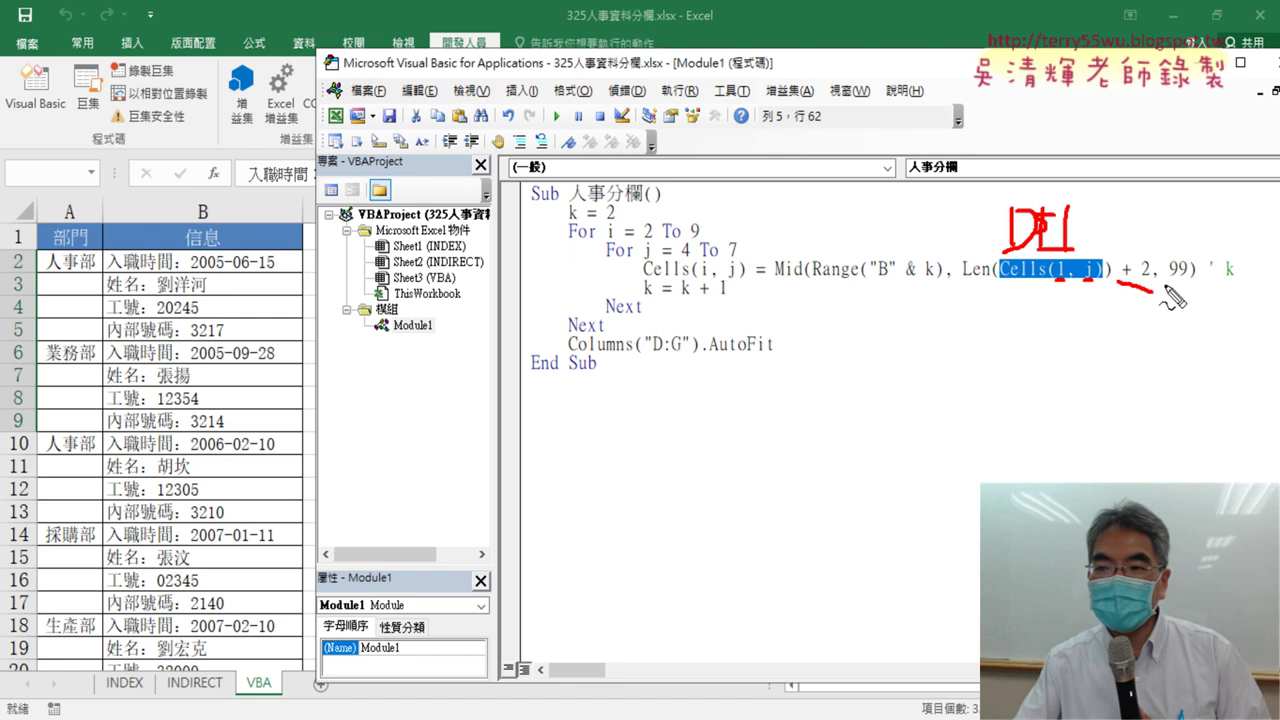
pyautogui.press('Escape')
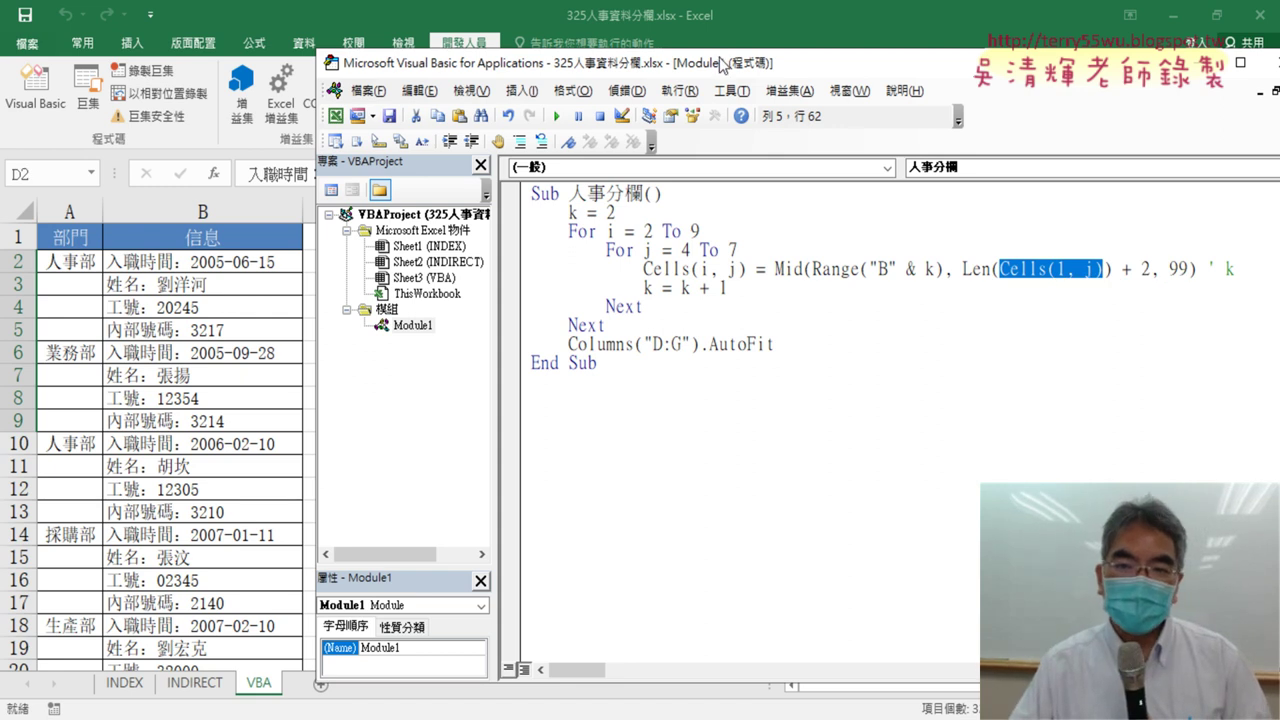
pyautogui.moveTo(722, 64); pyautogui.dragTo(1096, 78)
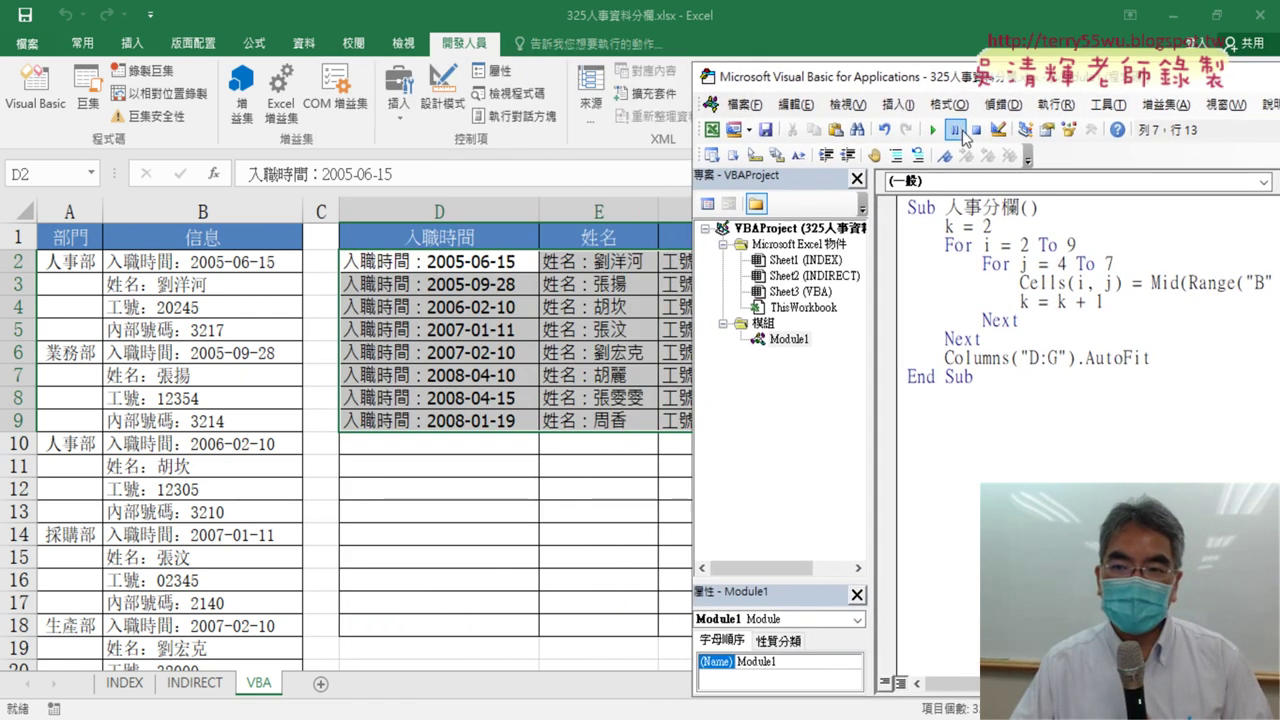
# Run the macro so D2:G9 show label-free values like 2005/6/15, names and numbers
pyautogui.click(933, 130)
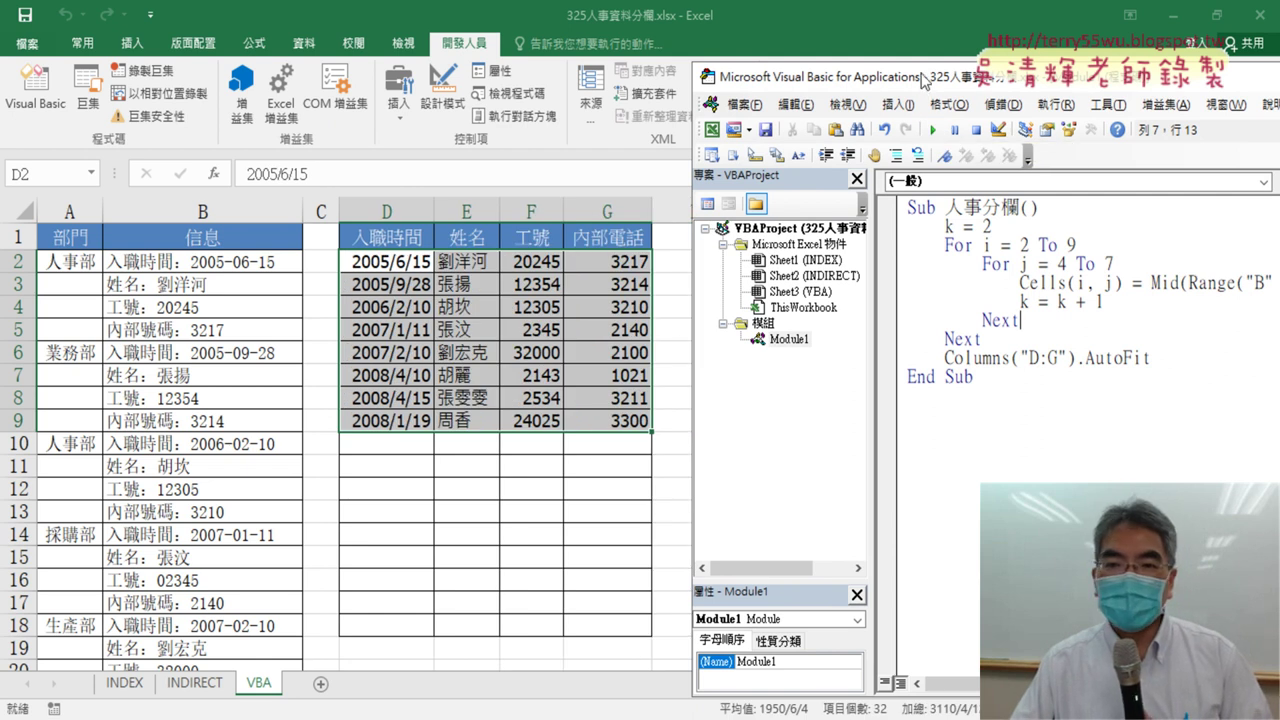
pyautogui.moveTo(924, 79)
pyautogui.mouseDown()
pyautogui.moveTo(750, 55)
pyautogui.moveTo(624, 62)
pyautogui.mouseUp()
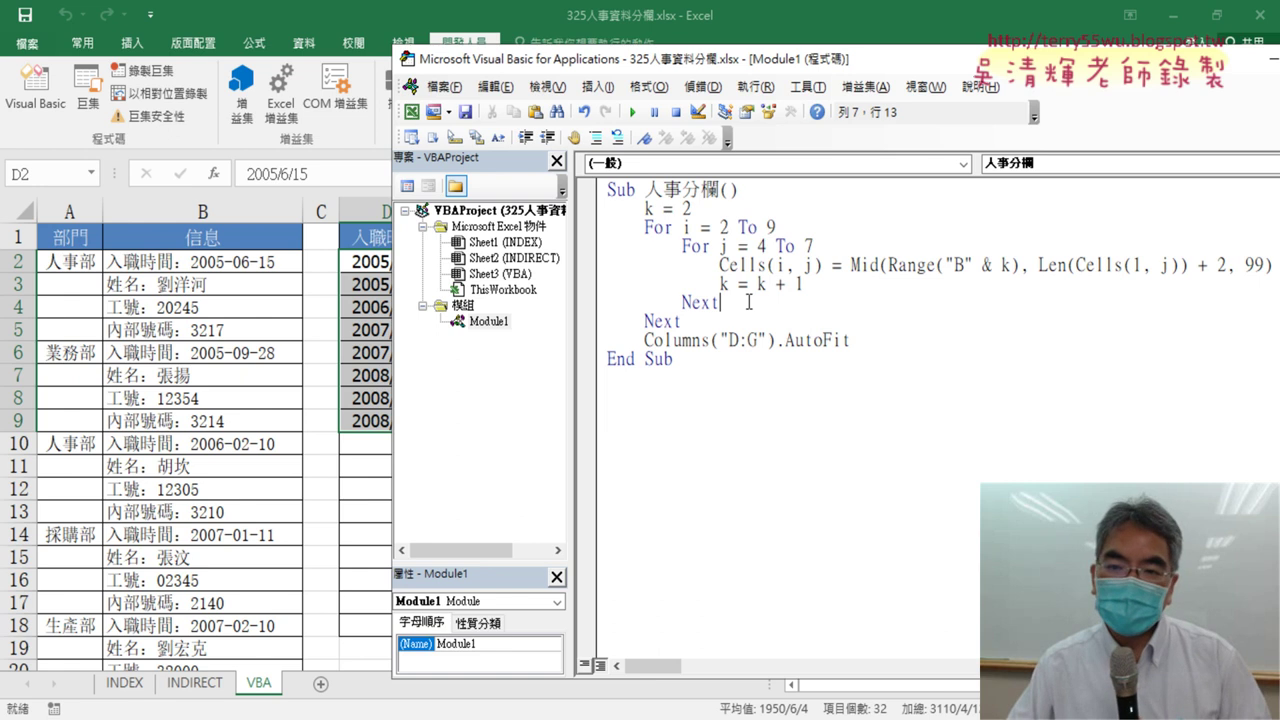
pyautogui.moveTo(699, 207); pyautogui.dragTo(672, 208)
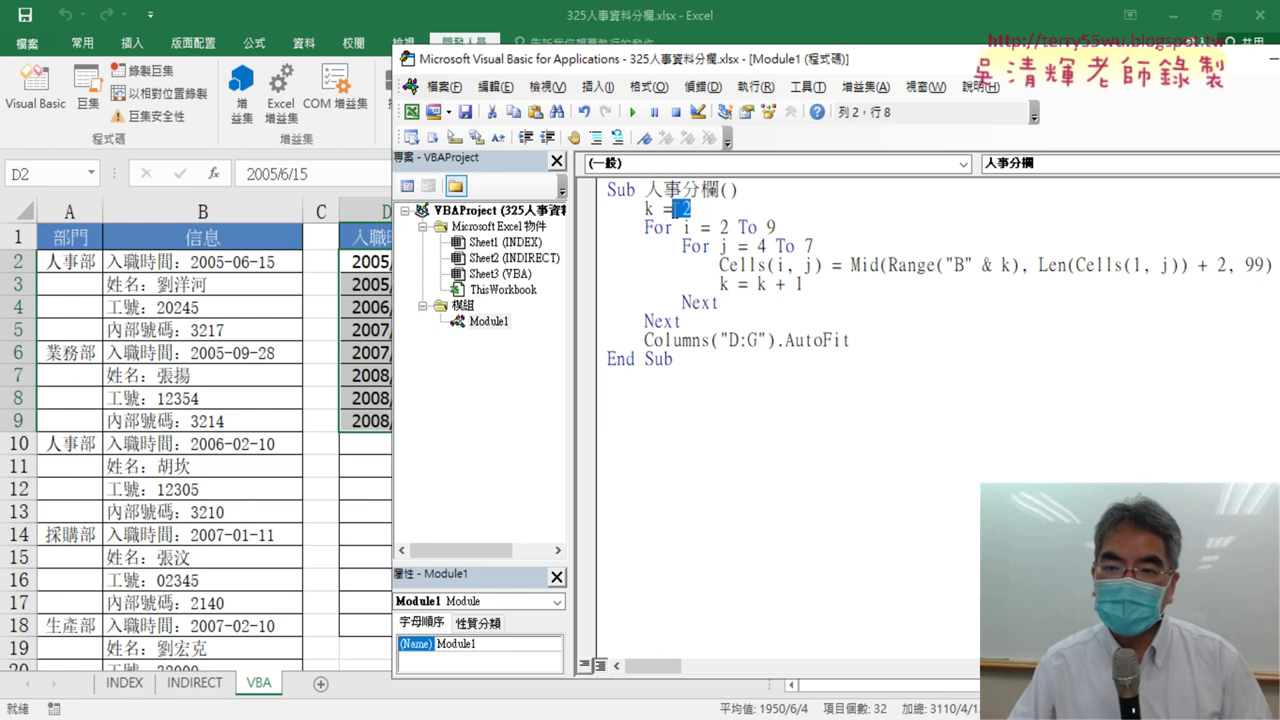
pyautogui.moveTo(889, 266); pyautogui.dragTo(1008, 266)
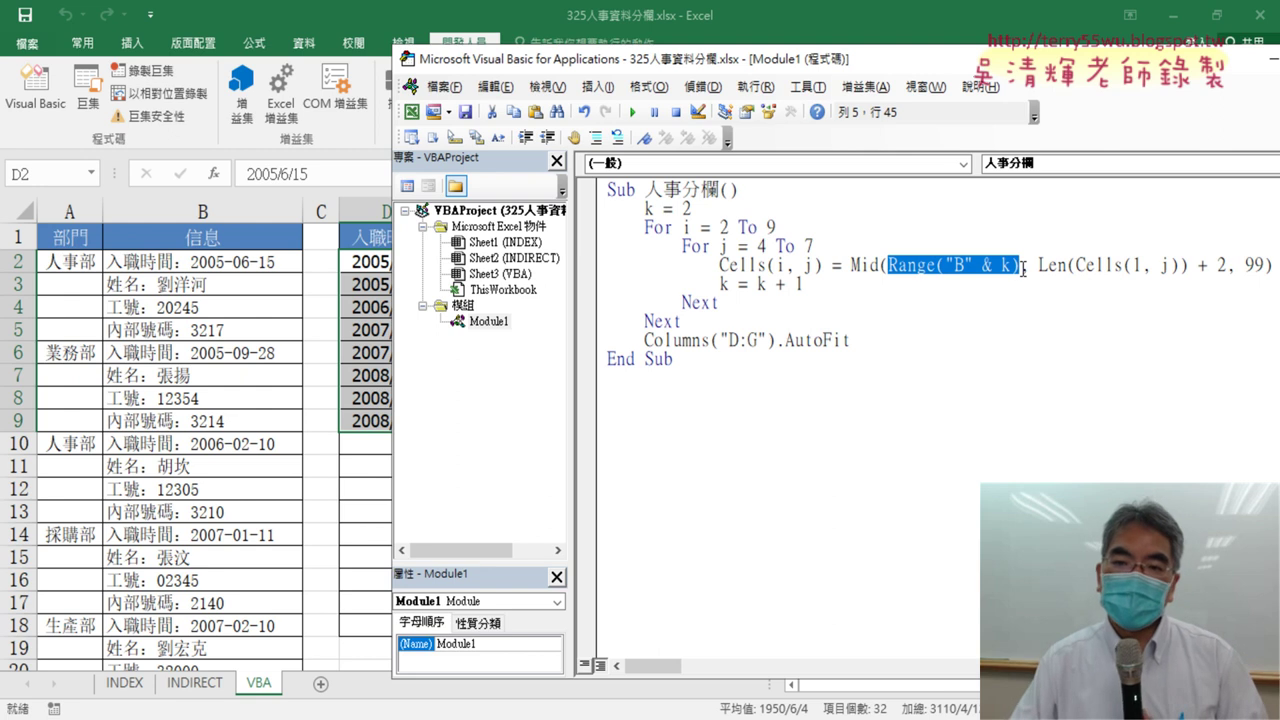
pyautogui.moveTo(861, 341); pyautogui.dragTo(645, 342)
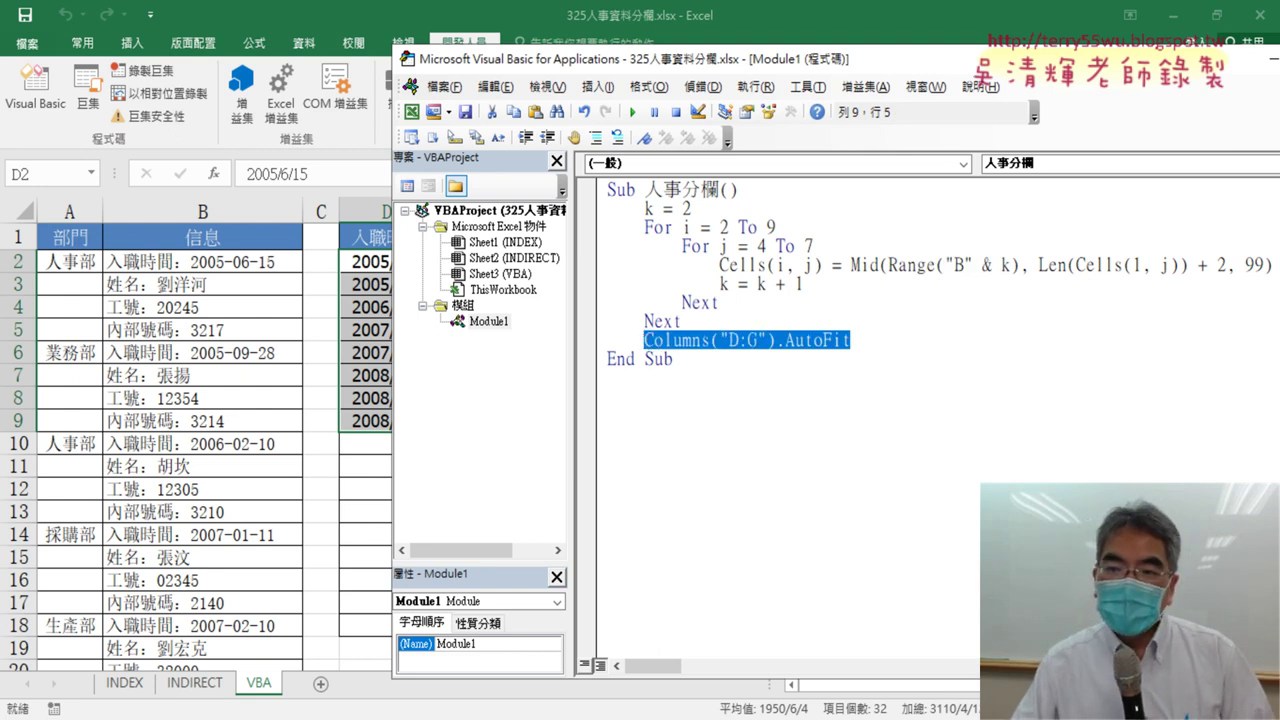
pyautogui.moveTo(888, 265); pyautogui.dragTo(1000, 265)
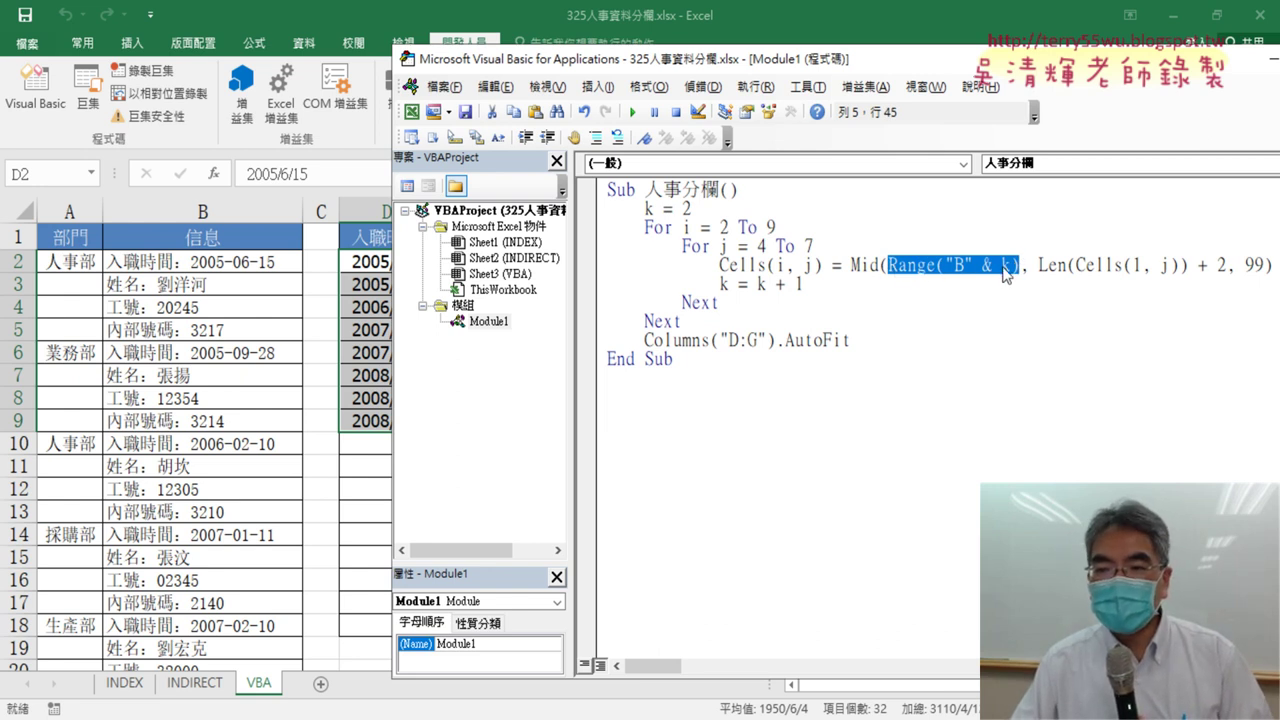
pyautogui.click(1003, 268)
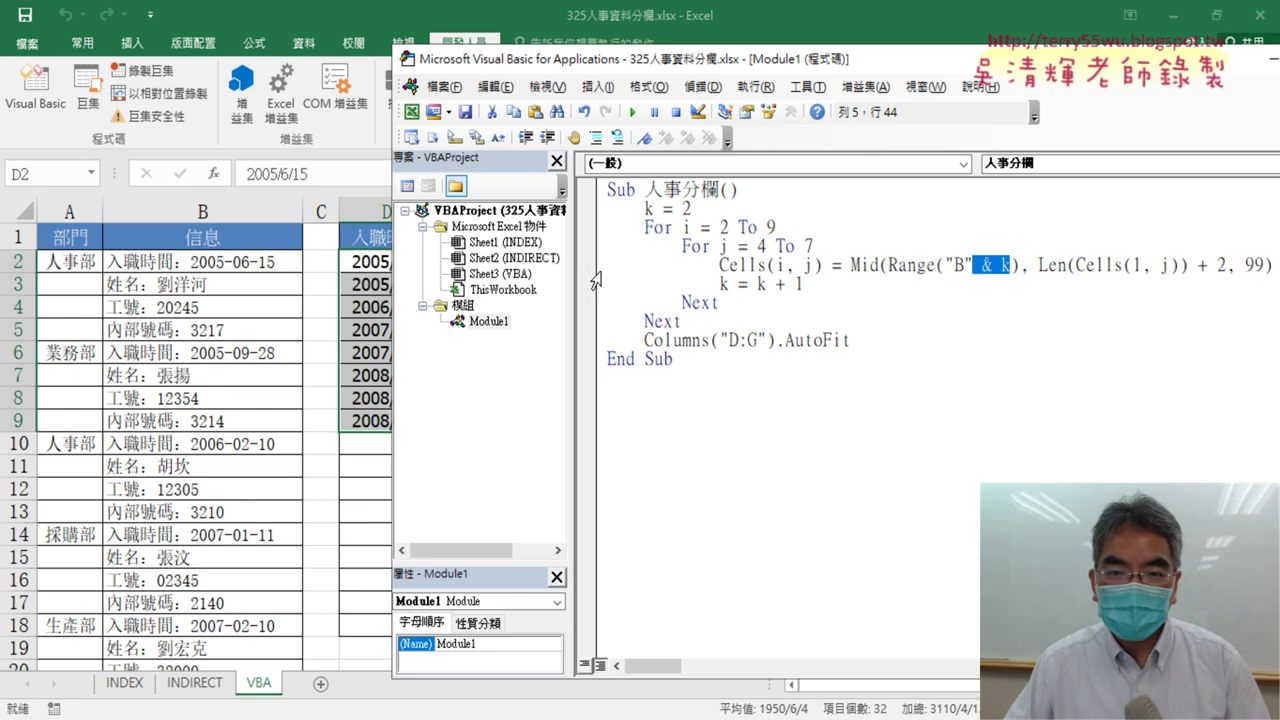
pyautogui.click(596, 272)
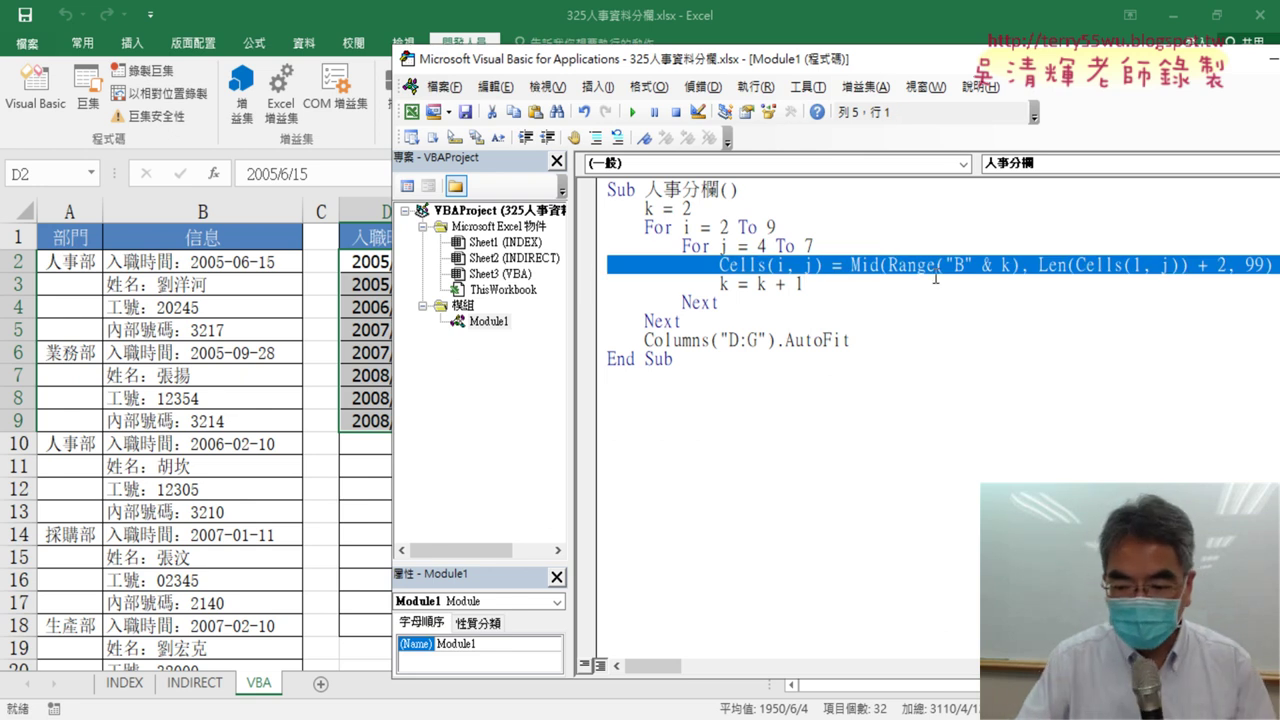
# Paste a copy of the Mid assignment line on a new line above k = k + 1
pyautogui.click(820, 284)
pyautogui.press('Return')
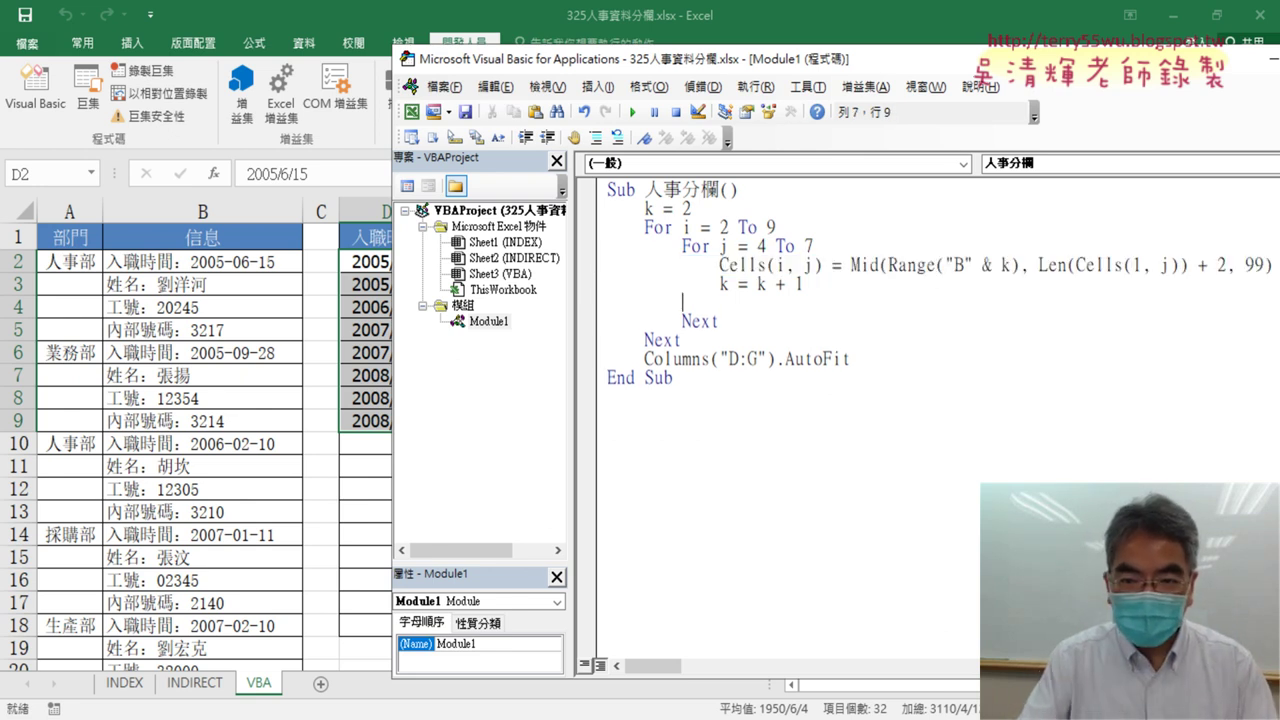
pyautogui.hotkey('ctrl', 'z')
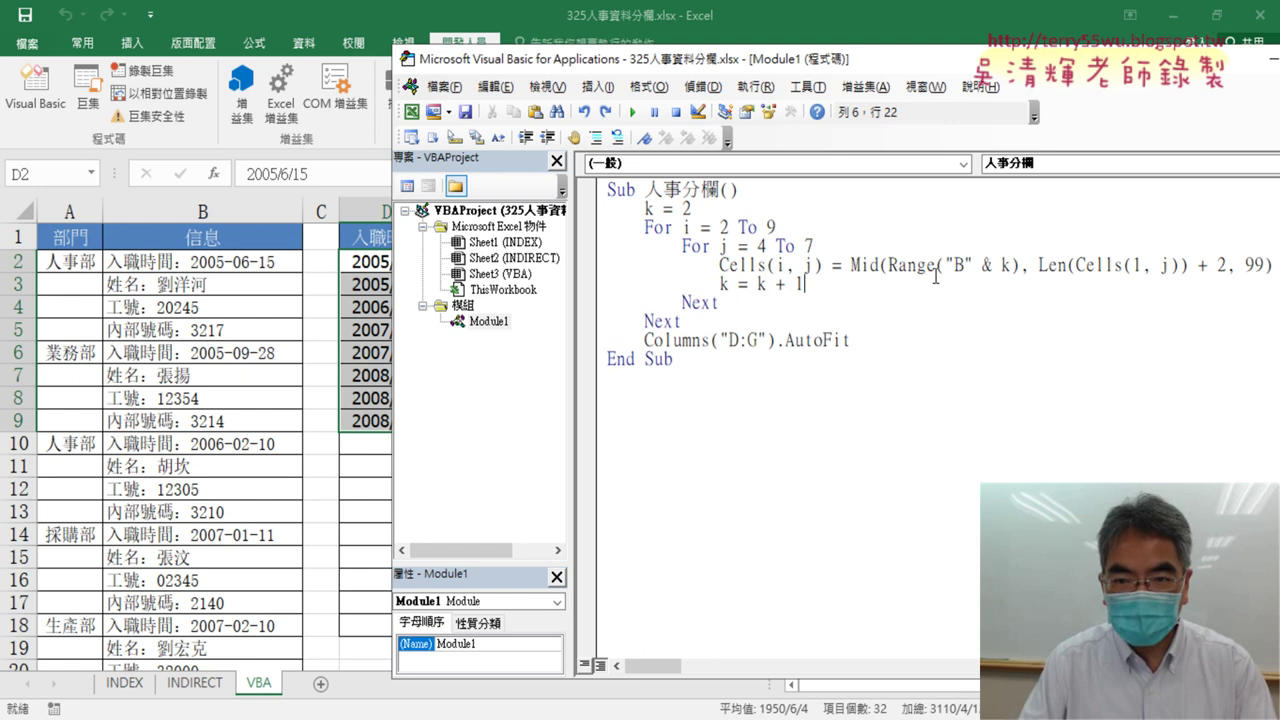
pyautogui.press('Return')
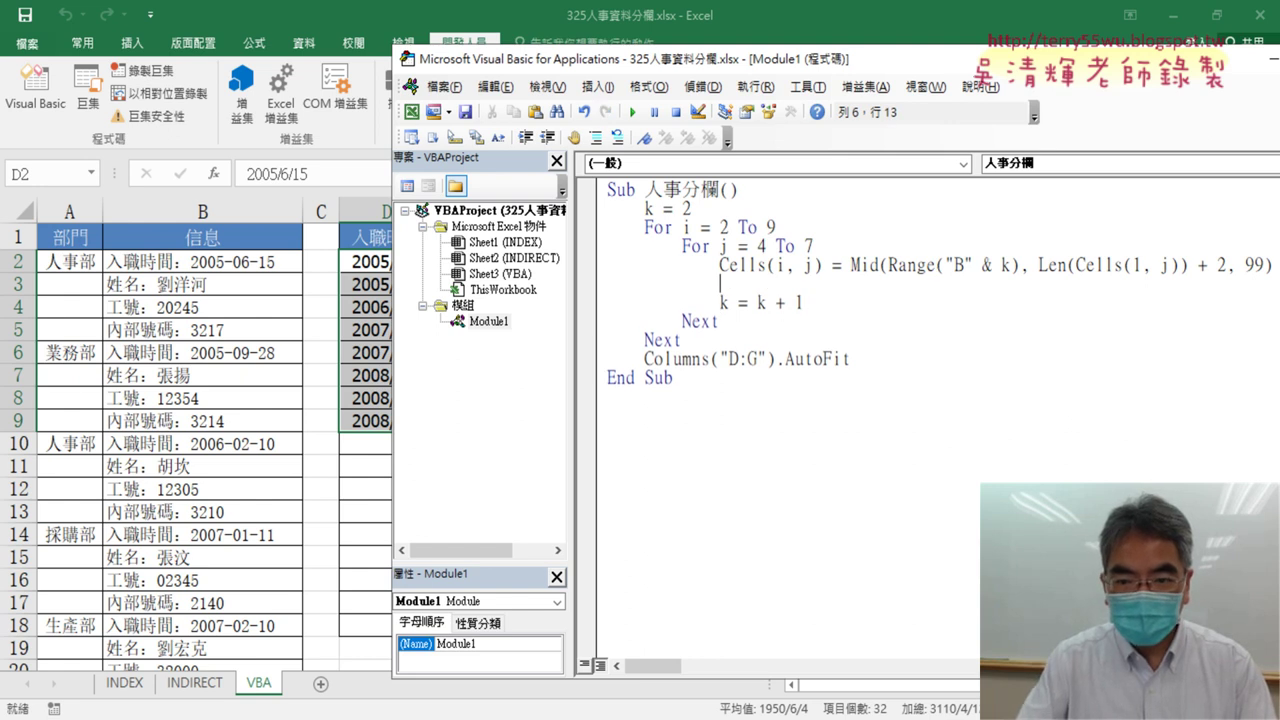
pyautogui.write('Cells(i, j) = Mid(Range("B" & k), Len(Cells(1, j)) + 2, 99)')
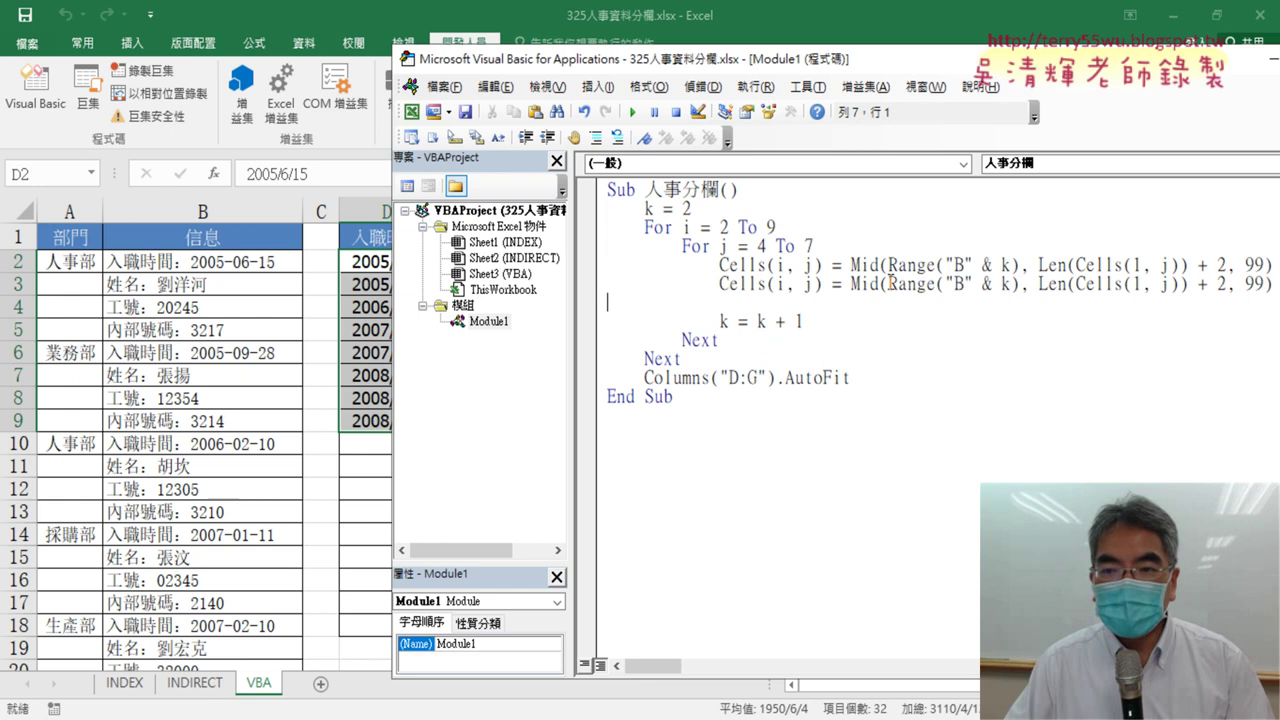
# Make the copy read Cells(k, "B") and comment out the original Range("B" & k) line
pyautogui.moveTo(888, 284); pyautogui.dragTo(1018, 284)
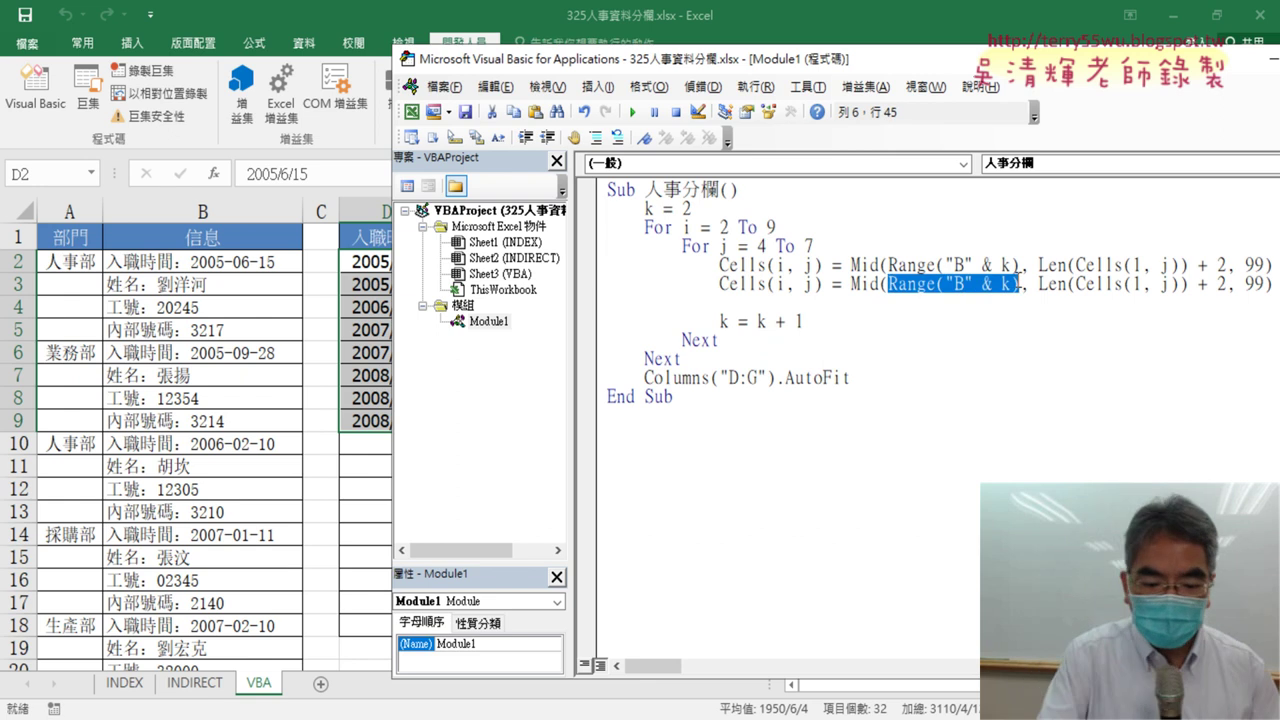
pyautogui.write('cell')
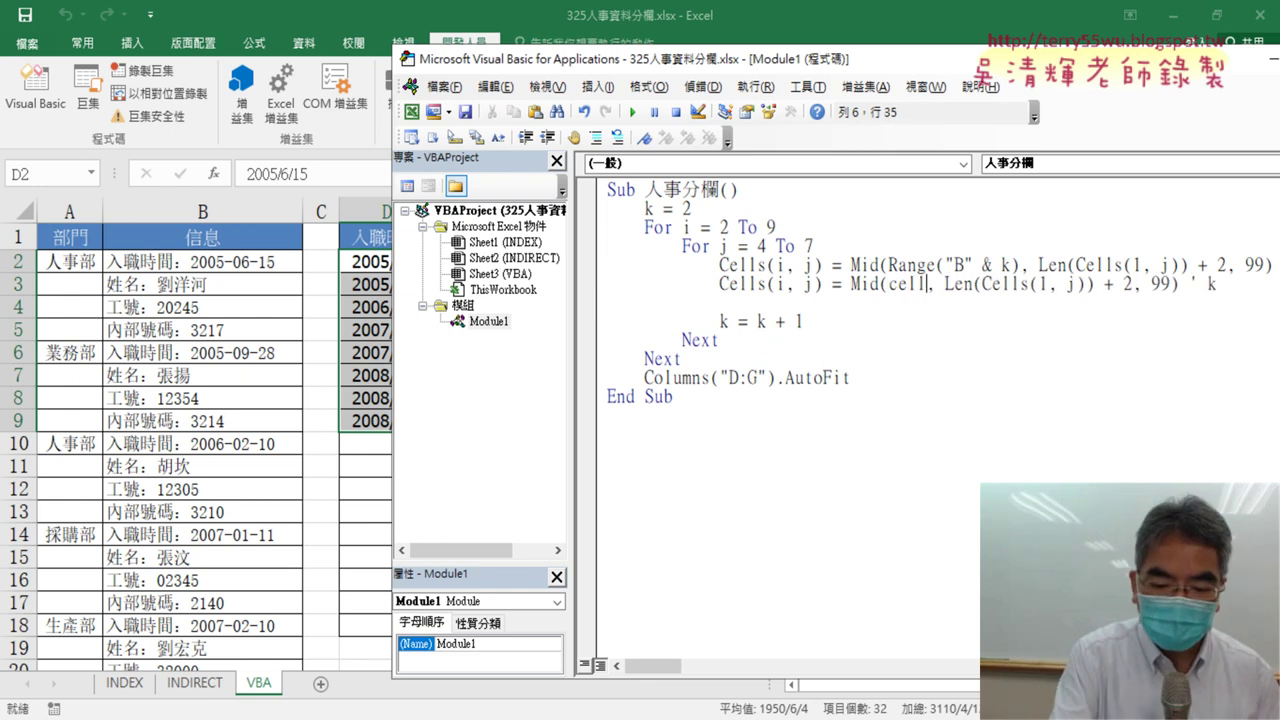
pyautogui.write('s(')
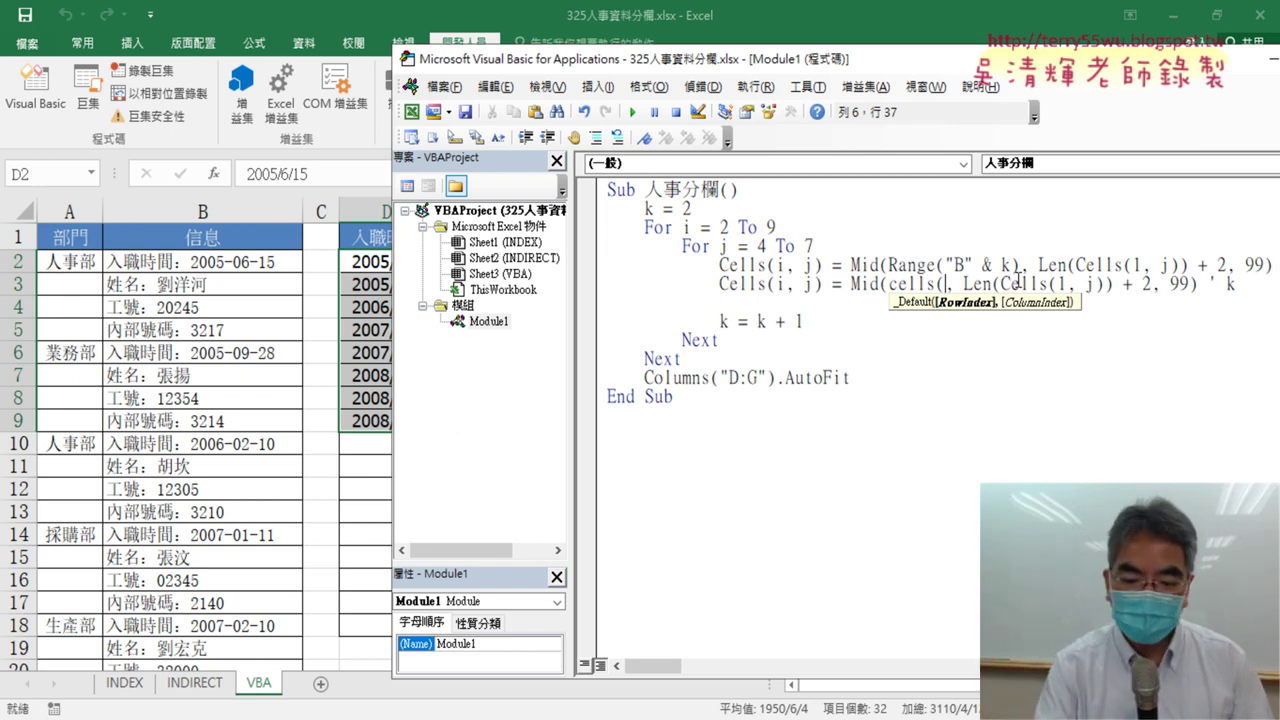
pyautogui.write('k')
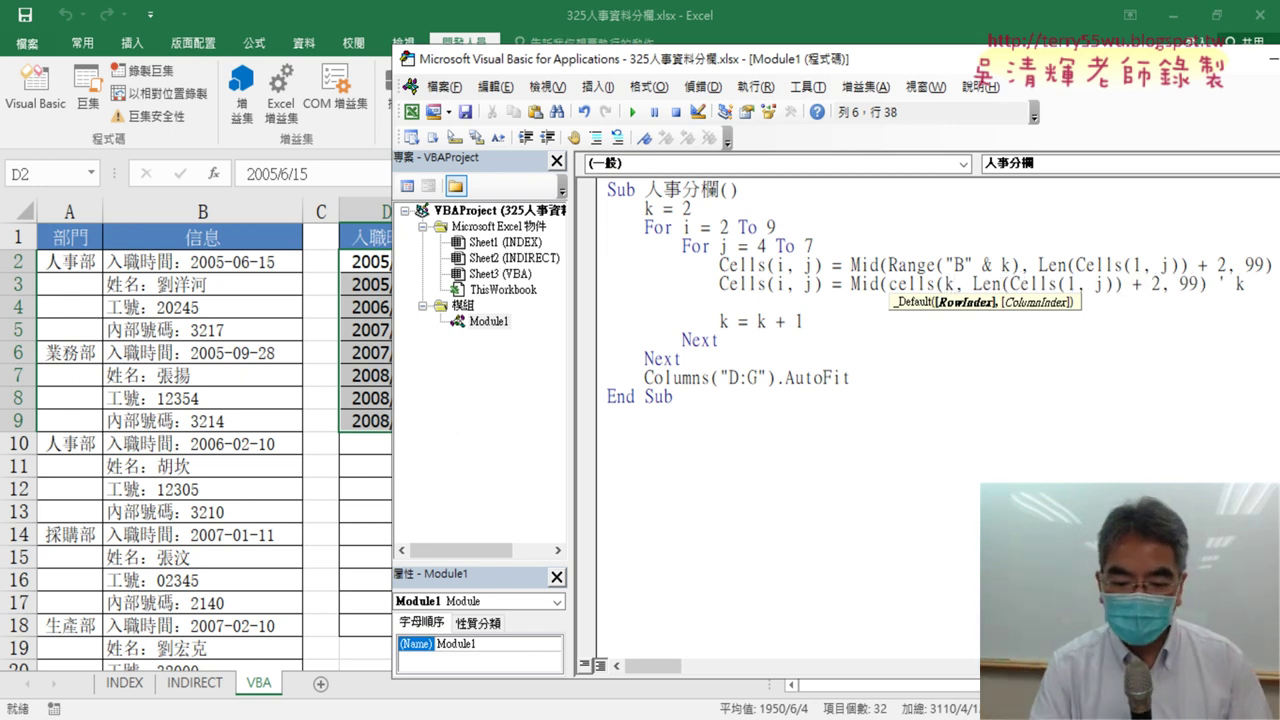
pyautogui.write(',')
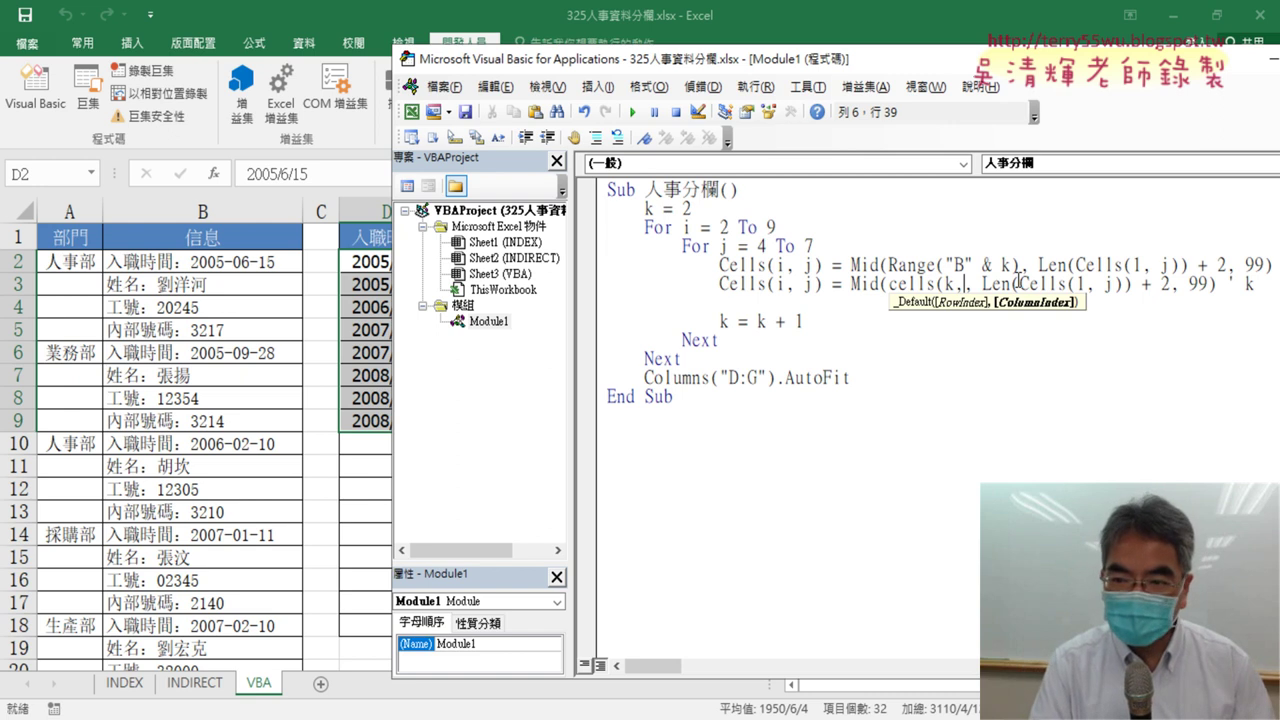
pyautogui.write('"B')
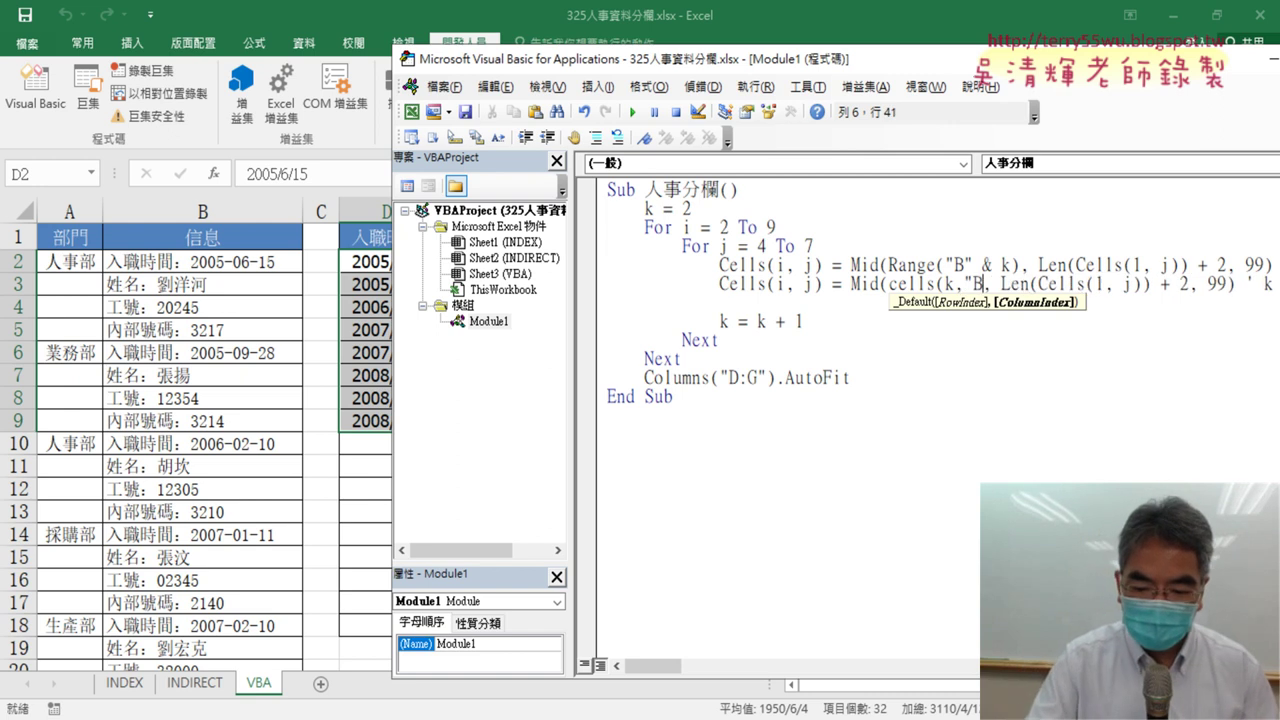
pyautogui.write('")')
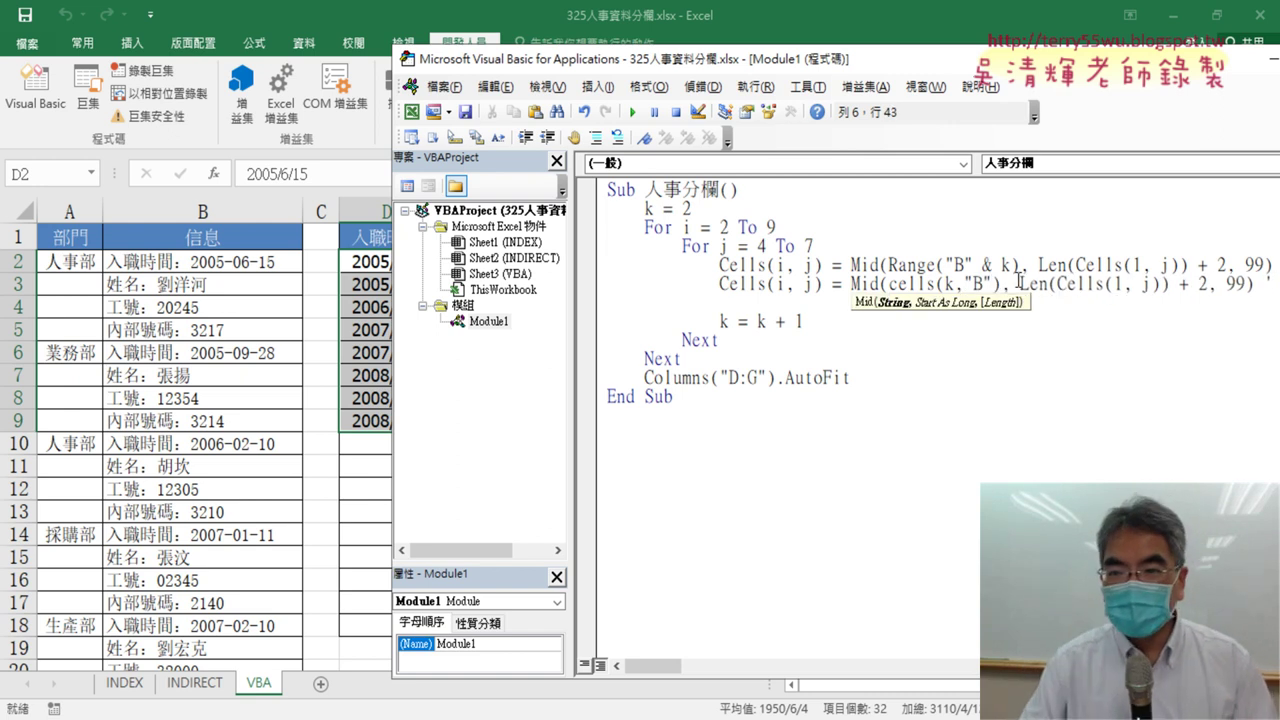
pyautogui.press('Down')
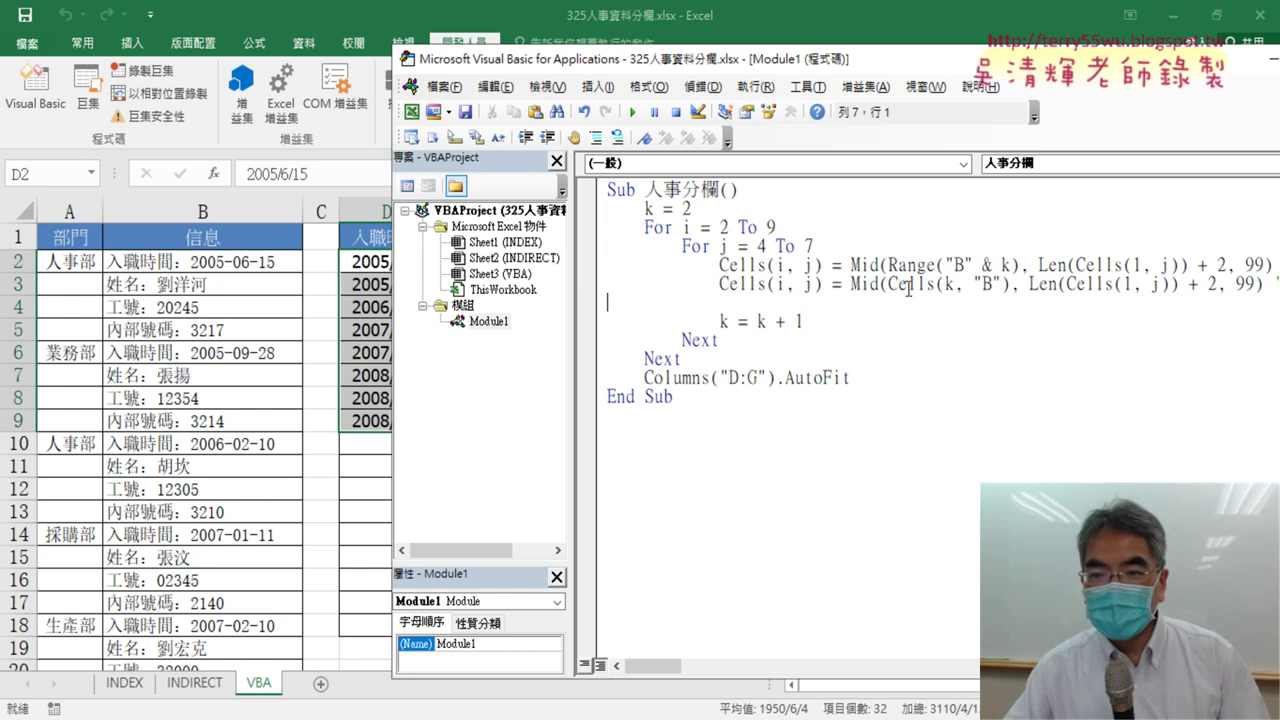
pyautogui.moveTo(889, 284); pyautogui.dragTo(1004, 284)
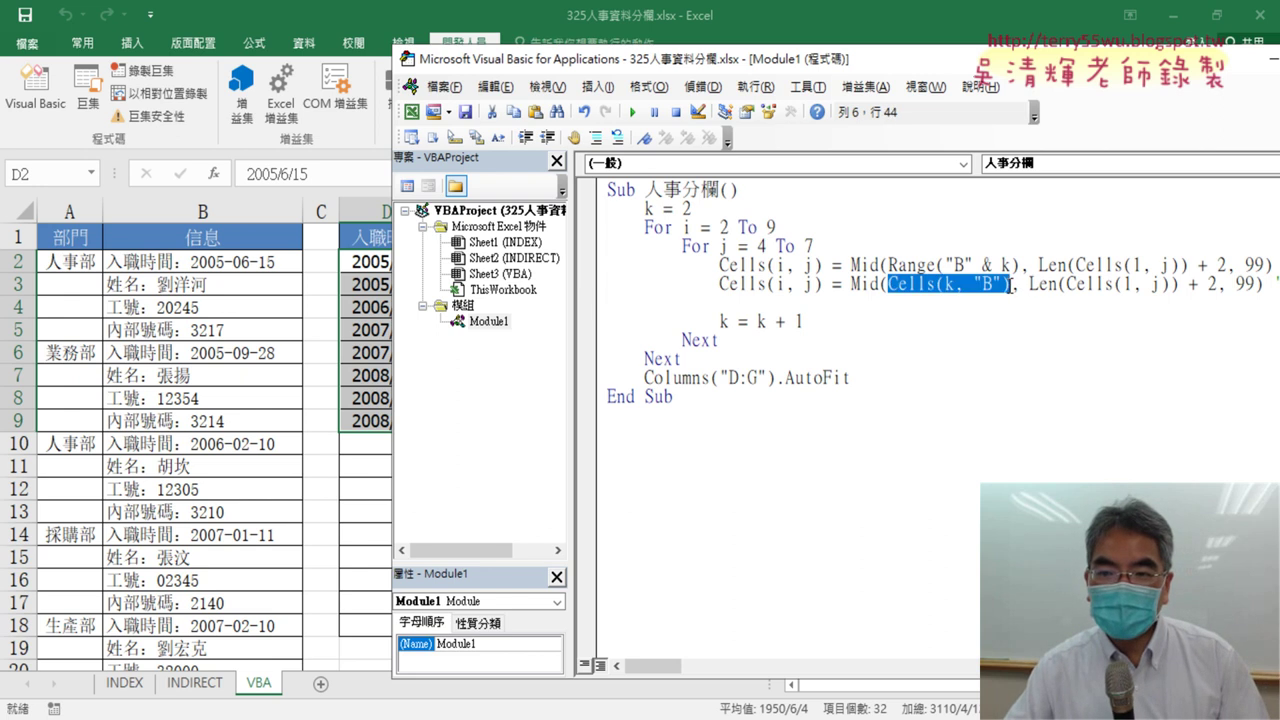
pyautogui.click(718, 265)
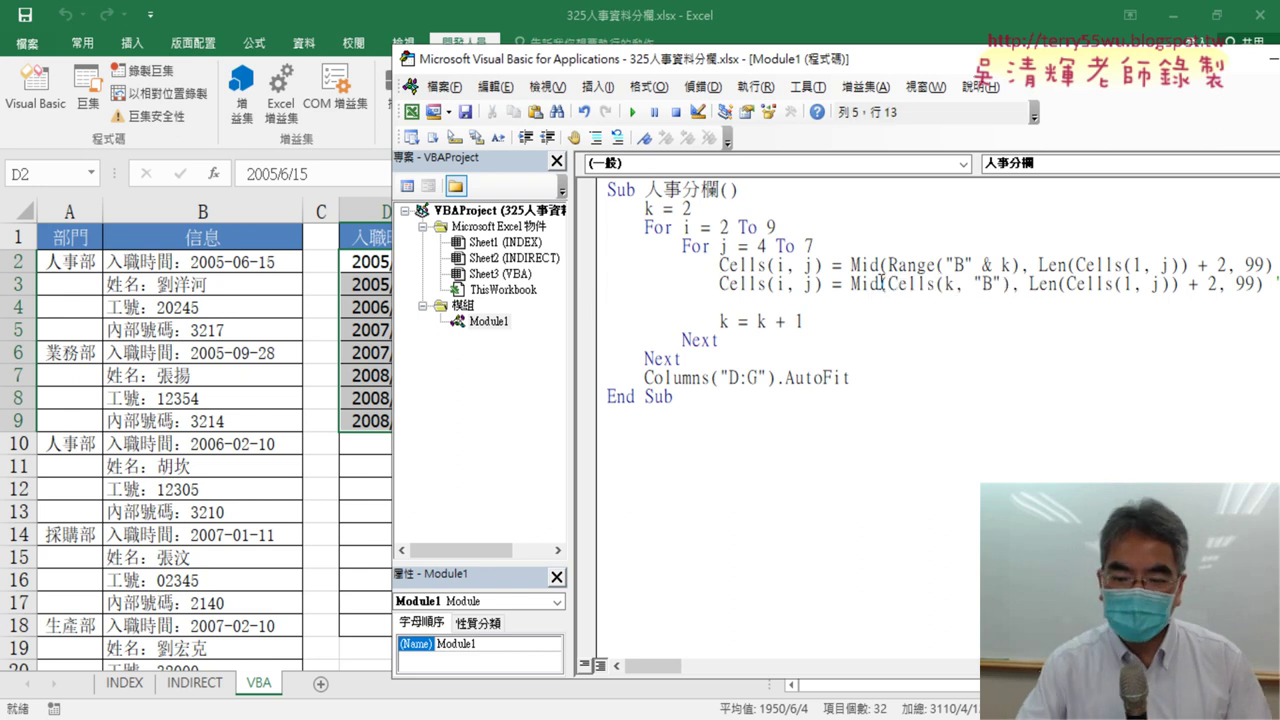
pyautogui.write("ㄘ'")
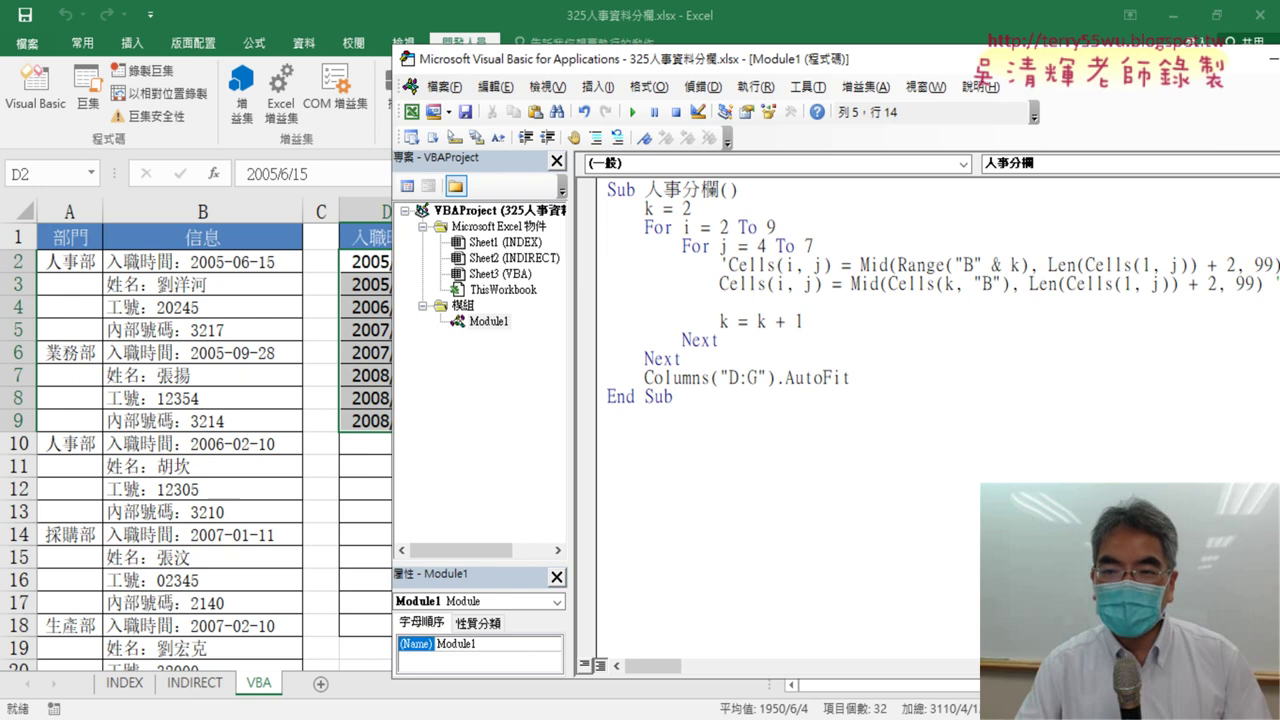
pyautogui.press('Down')
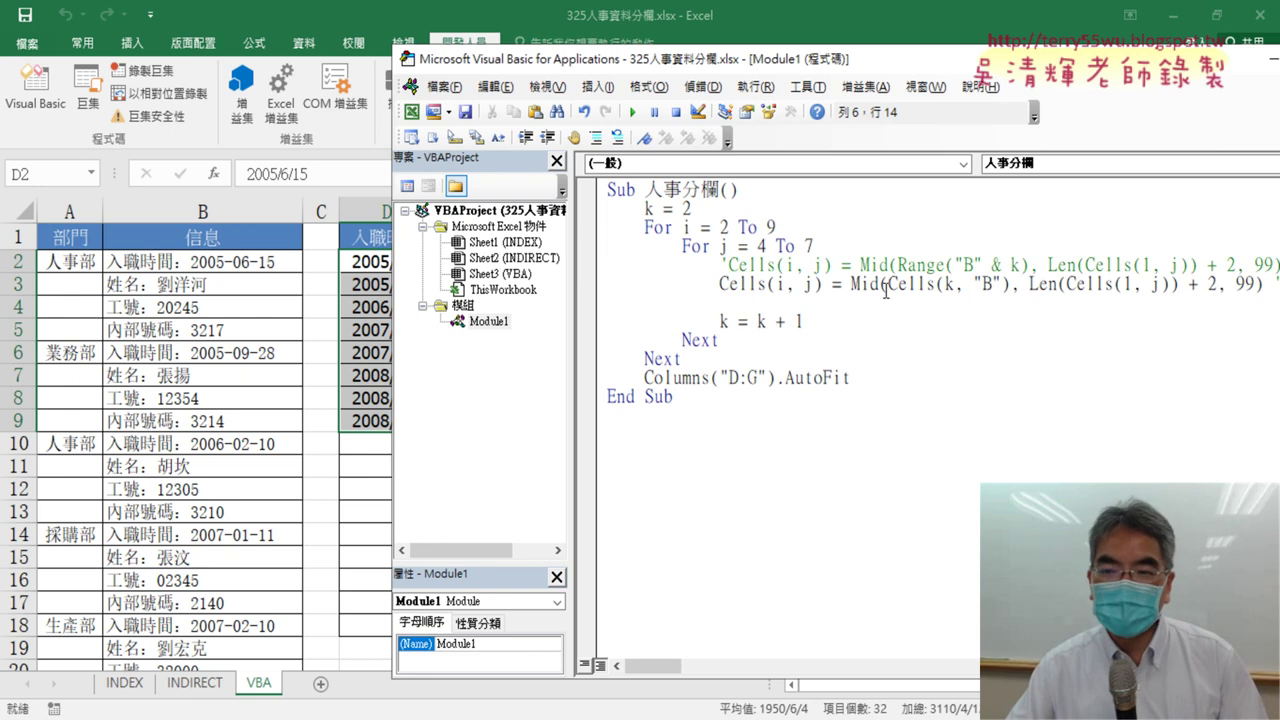
pyautogui.moveTo(886, 285); pyautogui.dragTo(983, 285)
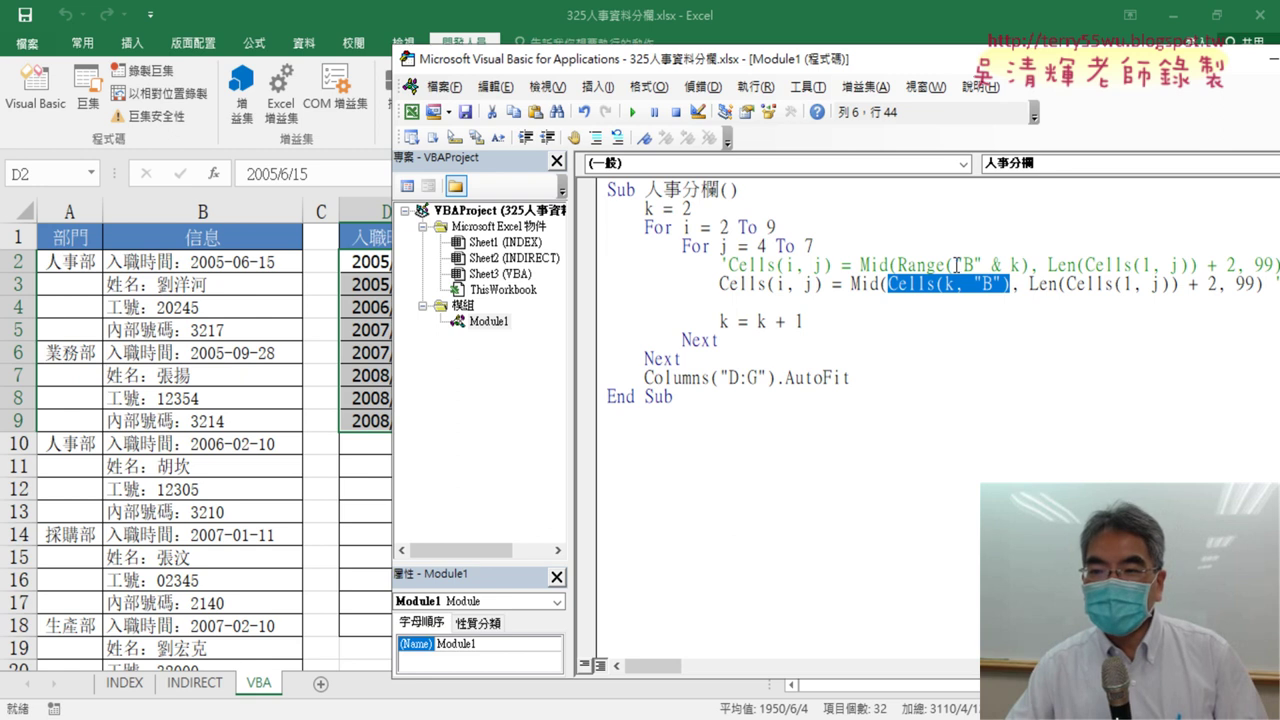
pyautogui.click(1027, 265)
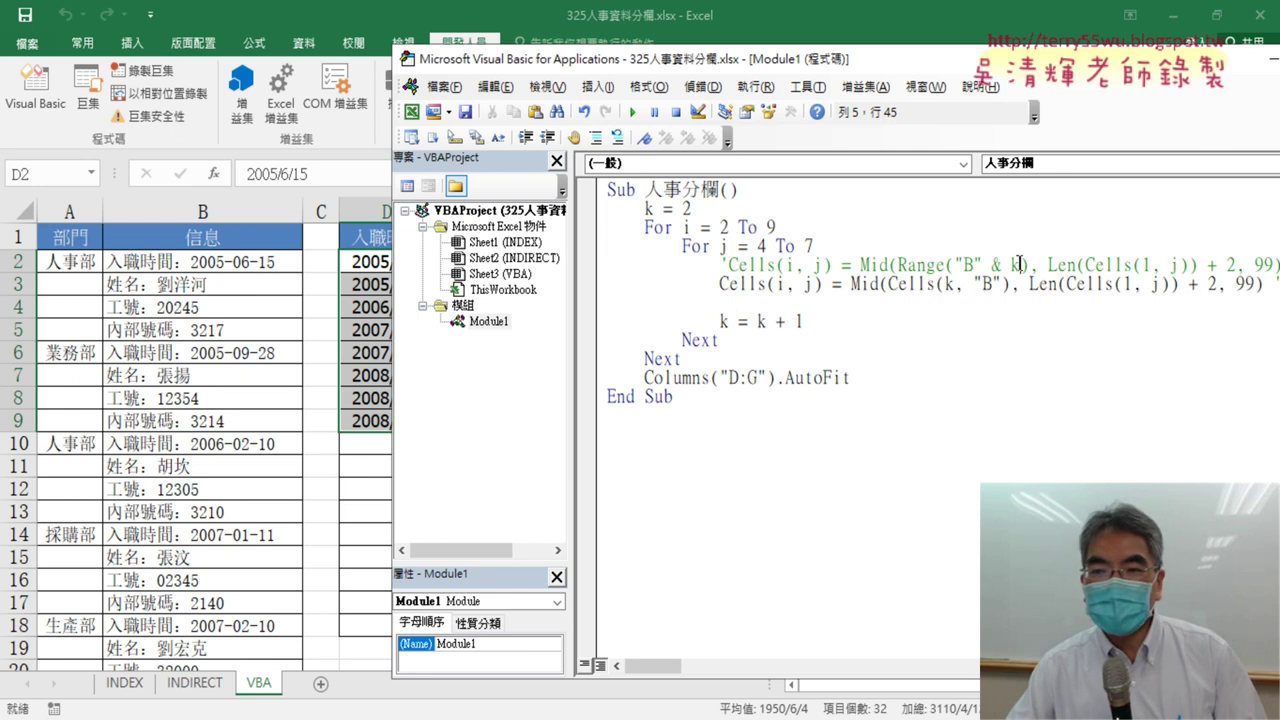
pyautogui.moveTo(1021, 265); pyautogui.dragTo(983, 265)
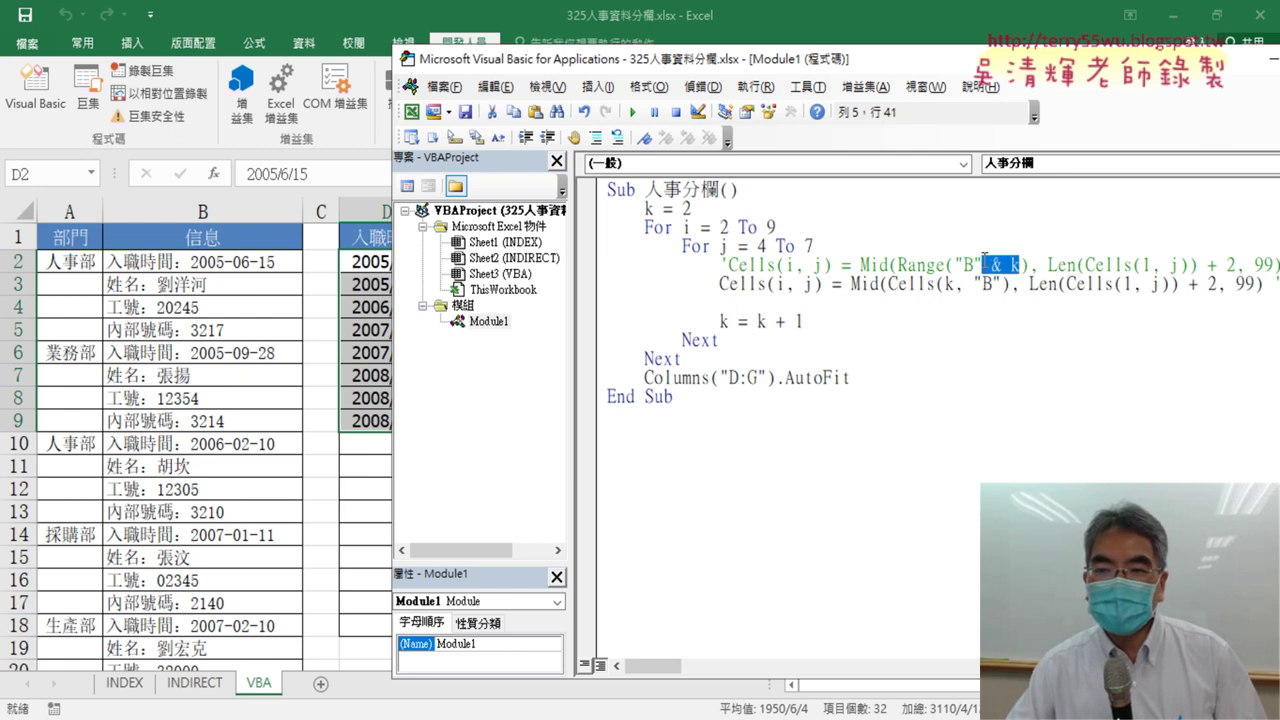
pyautogui.doubleClick(948, 284)
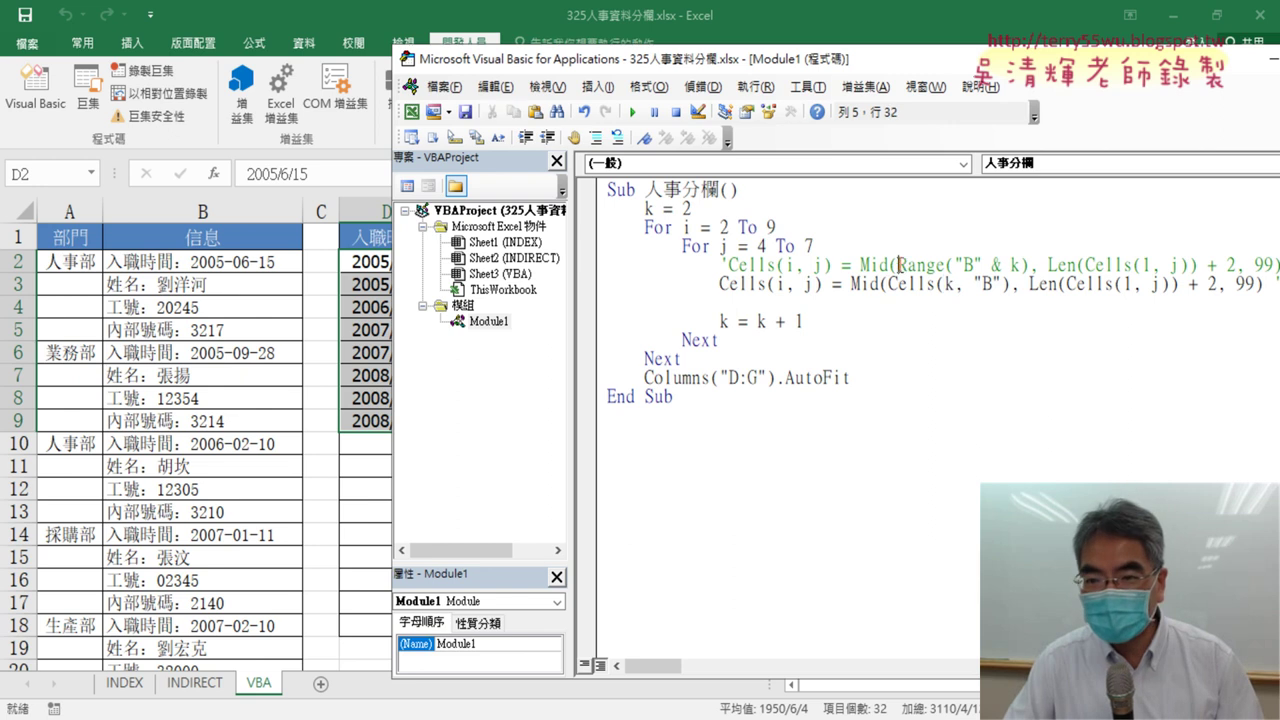
pyautogui.moveTo(898, 265); pyautogui.dragTo(1028, 265)
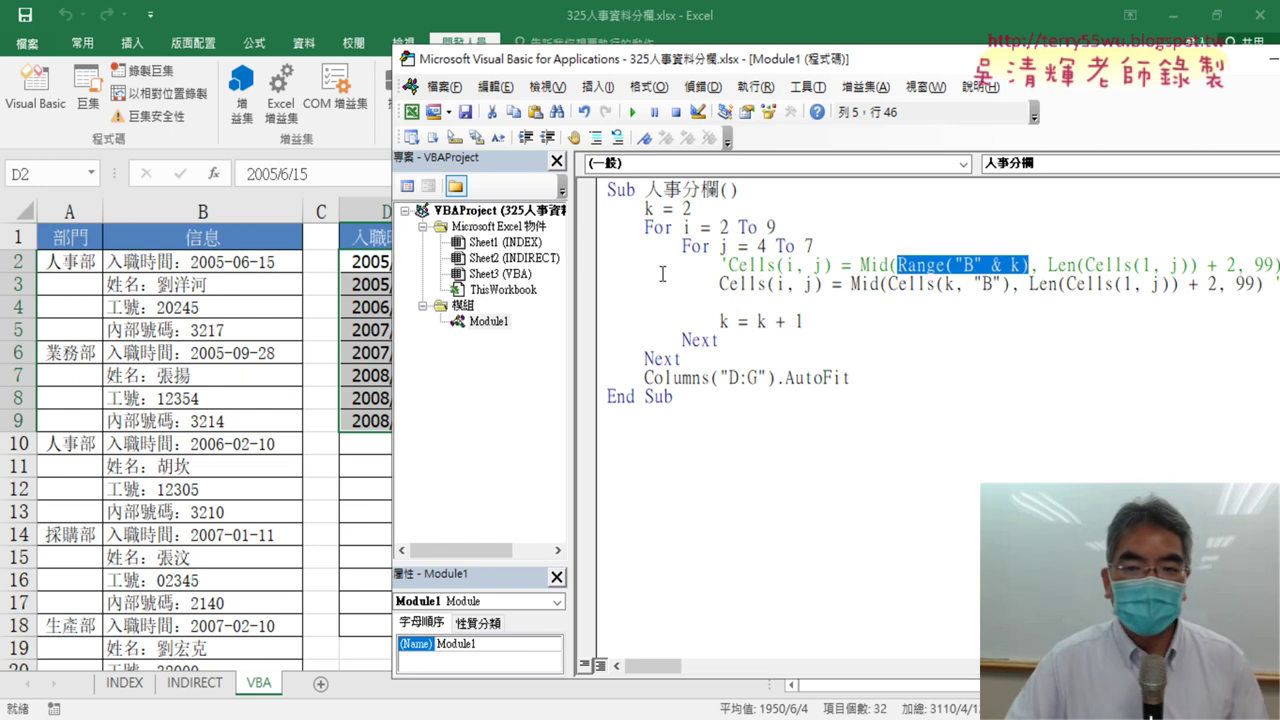